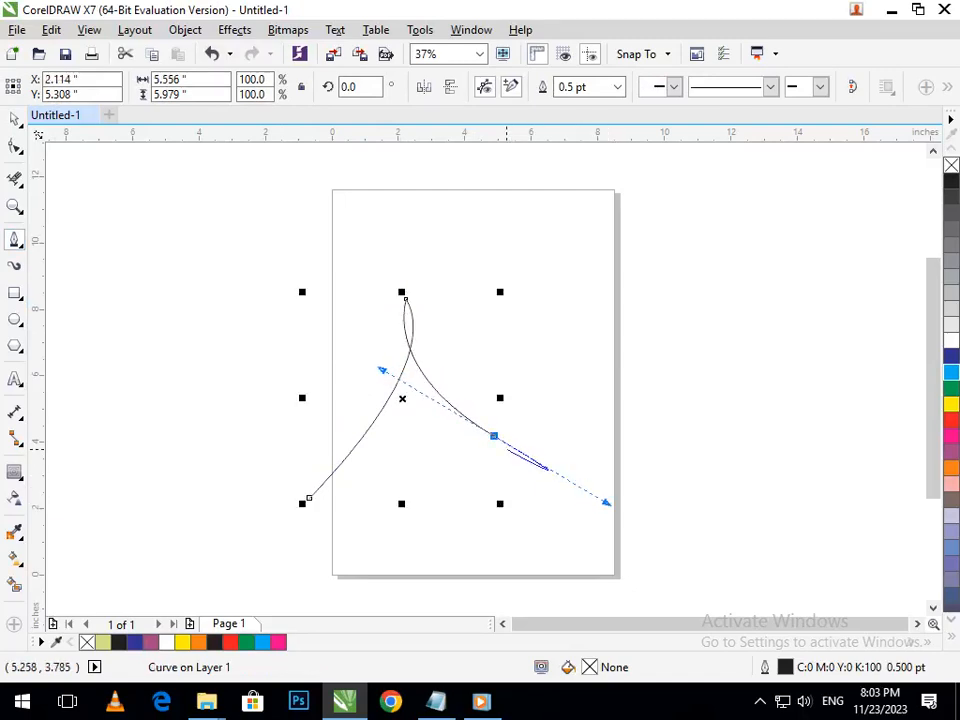
Finish the looped curve and add a horizontally mirrored copy that meets it at the inner end
left_click(494, 436)
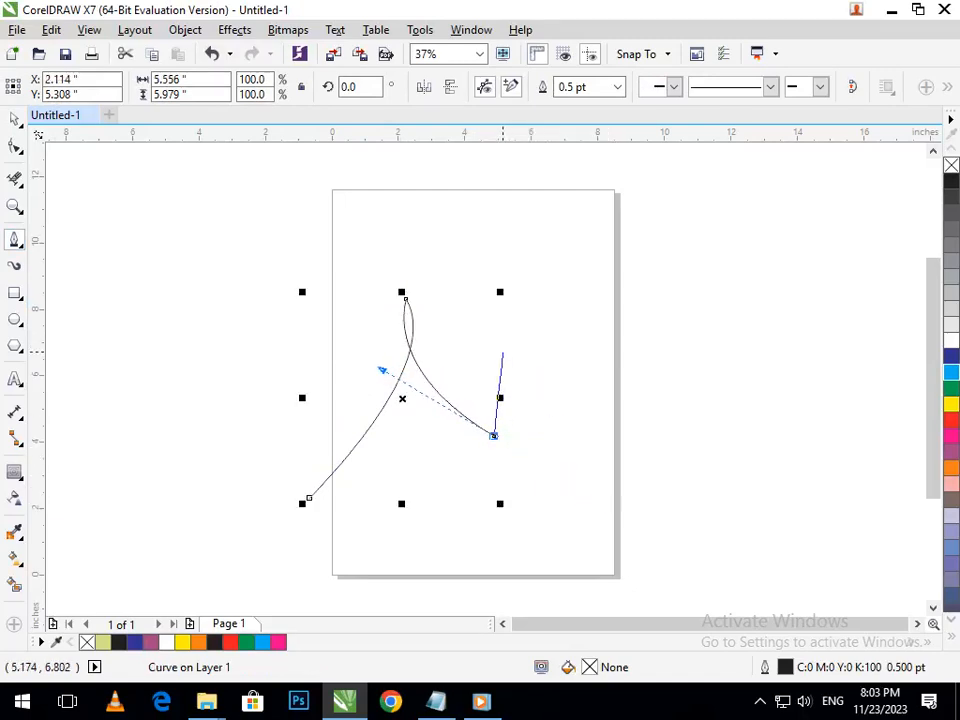
left_click(14, 119)
left_click_drag(302, 398, 544, 423)
right_click(544, 423)
key("Escape")
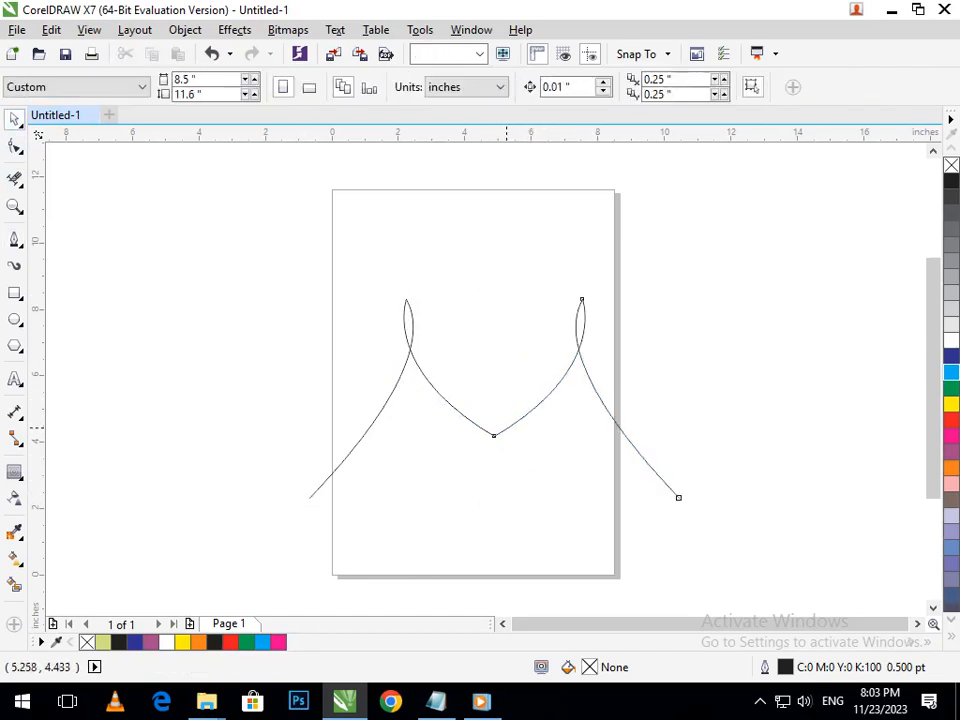
Resize and shift the two looped curves closer together so their inner ends cross near the page's centre
mouse_move(506, 426)
left_mouse_down()
mouse_move(465, 432)
mouse_move(503, 445)
mouse_move(511, 407)
left_mouse_up()
key("Escape")
key("Escape")
key("Escape")
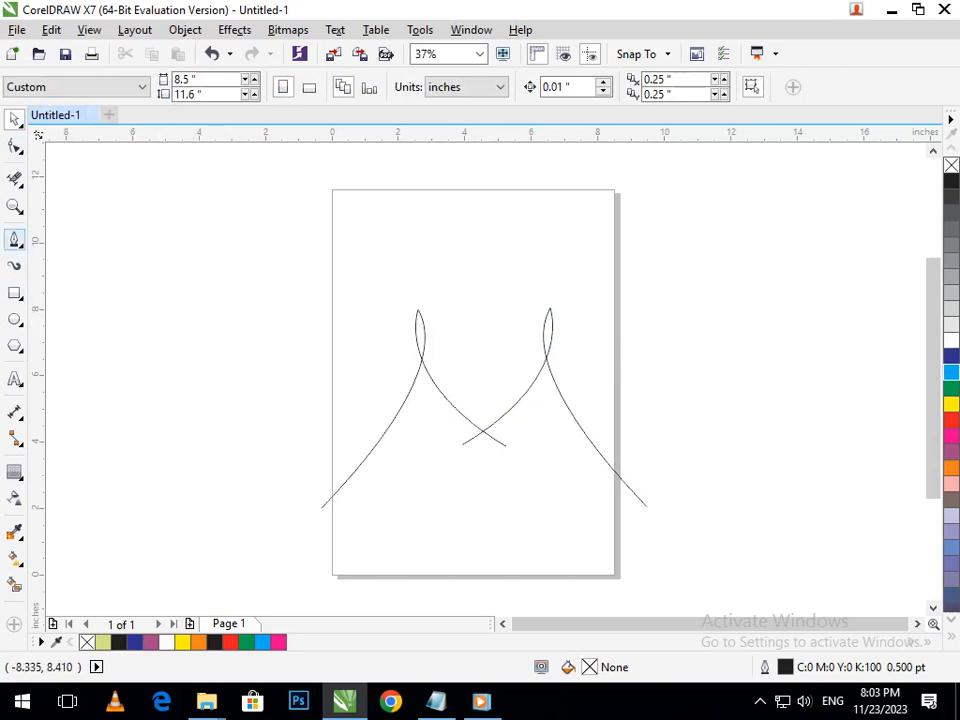
Draw an open L shape across the looped curves with the Pen tool, about 8.57 in wide and 6.18 in high
left_click(19, 244)
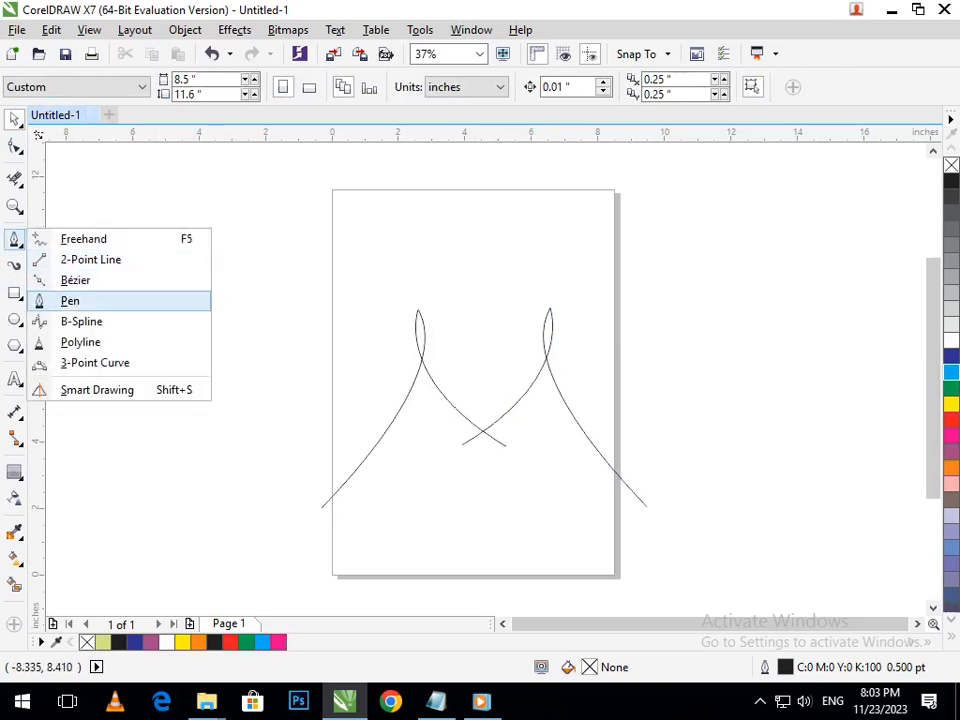
left_click(70, 300)
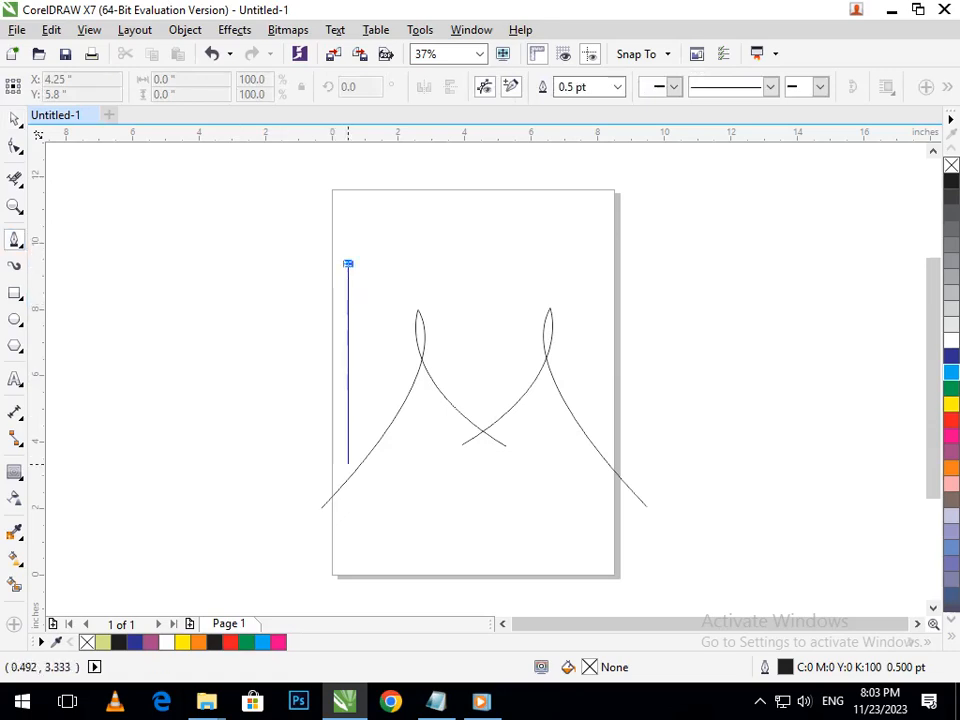
left_click(348, 468)
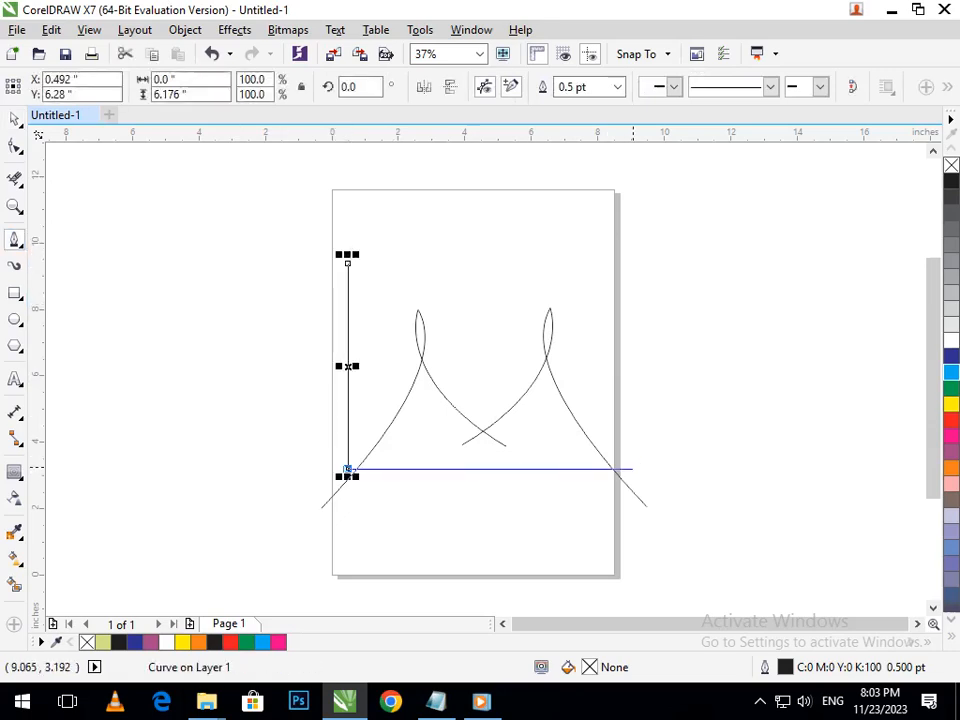
left_click(632, 468)
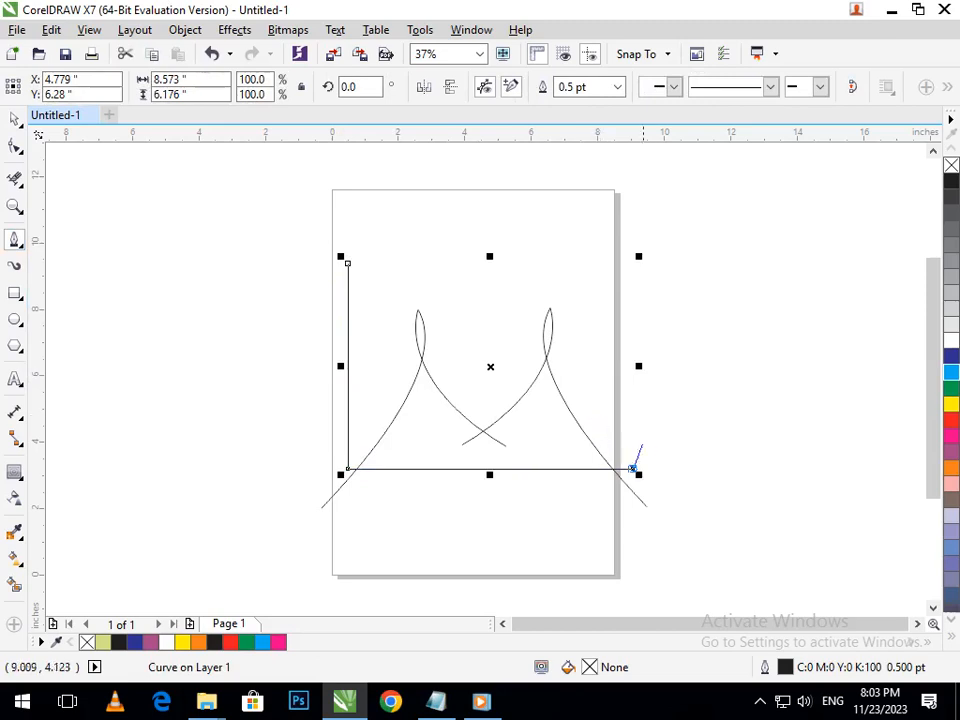
key("Escape")
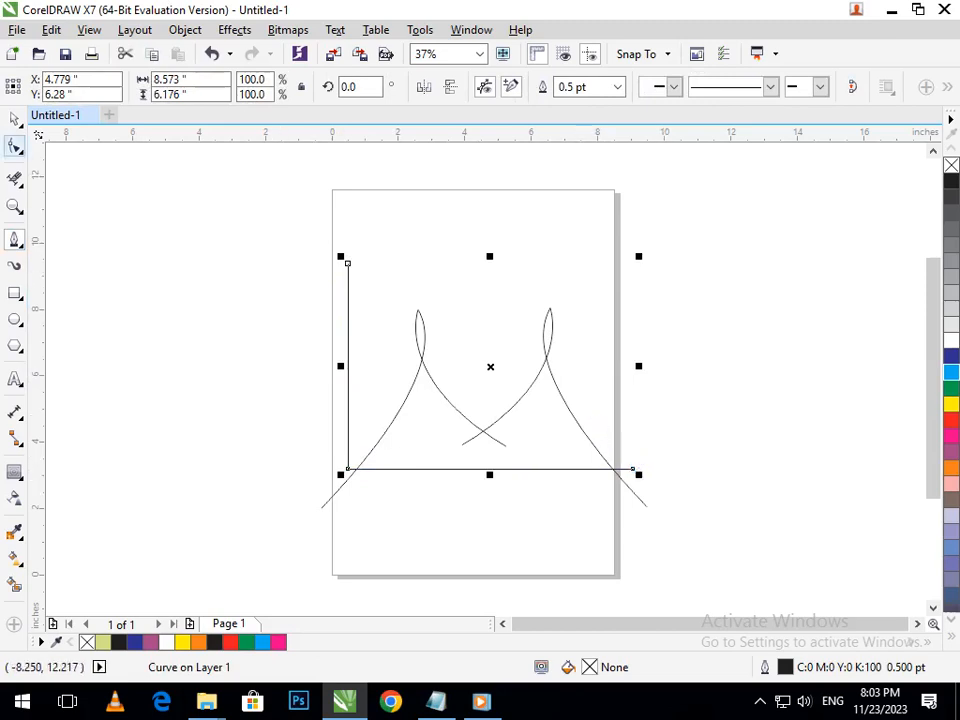
Extend the L's vertical leg upward by moving its end node, making the shape about 7.84 in high
left_click(14, 146)
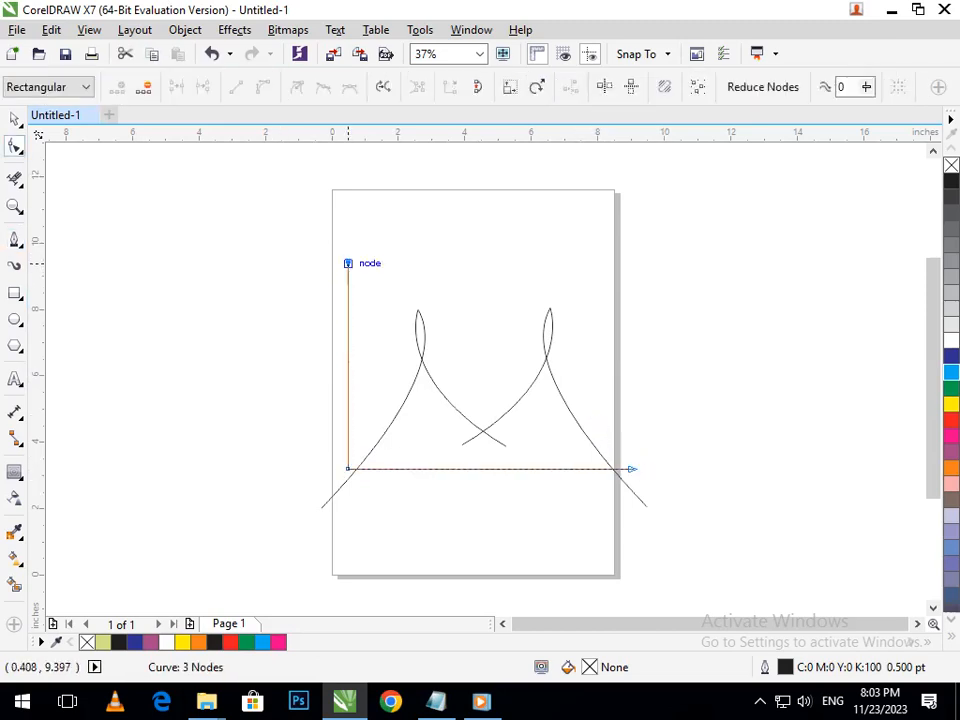
left_click_drag(348, 263, 347, 207)
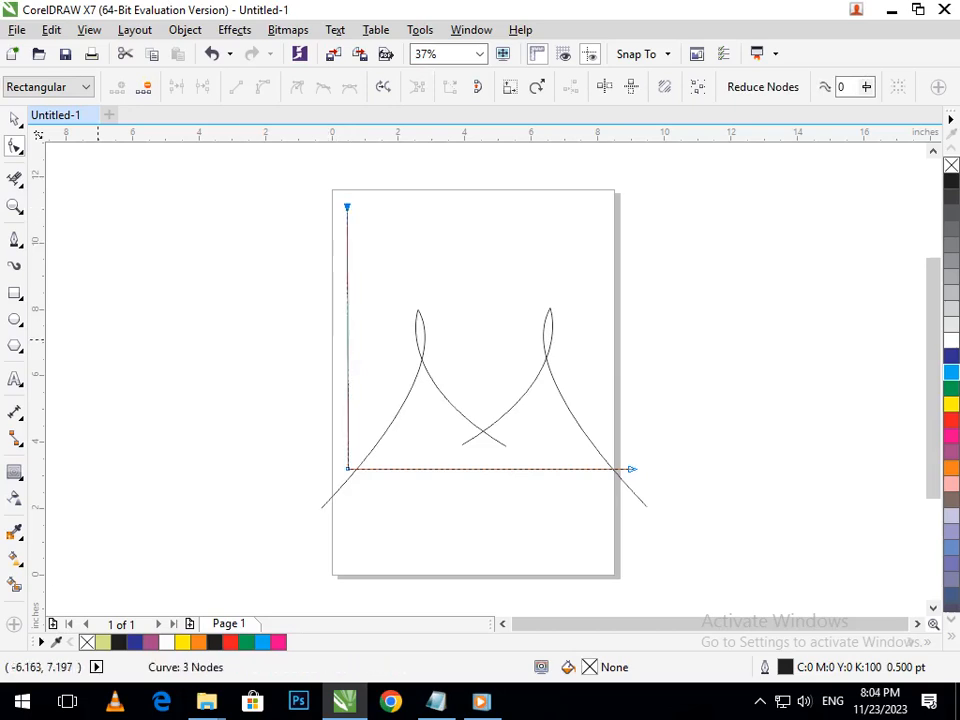
key("space")
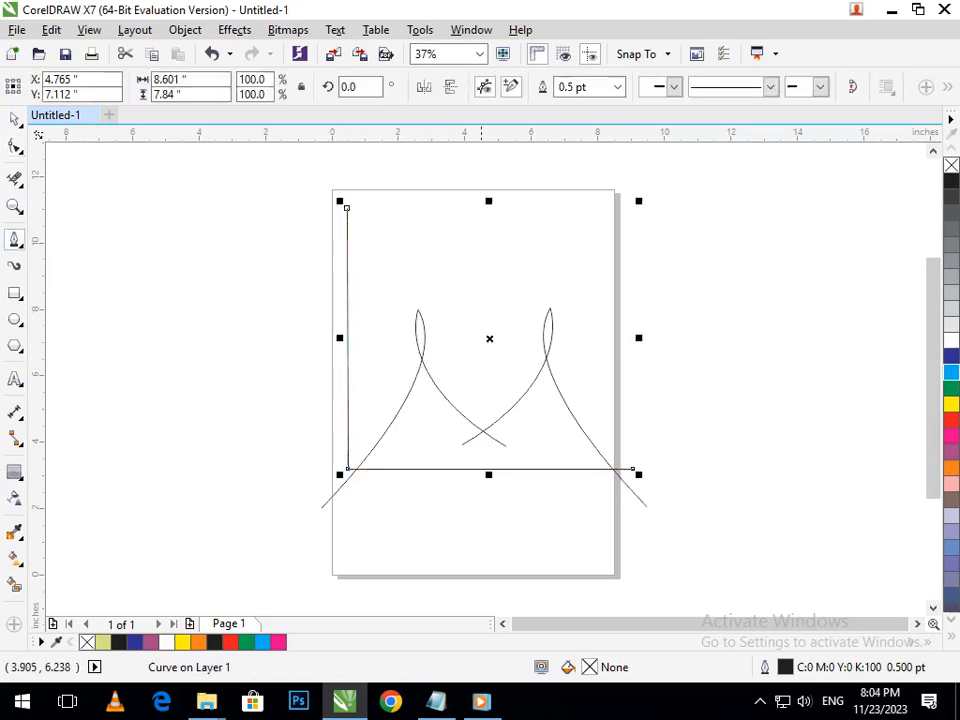
Draw the A's slanted left leg with the Pen tool and adjust its upper node, making it about 2.79 in wide and 6.43 in high
left_click(465, 302)
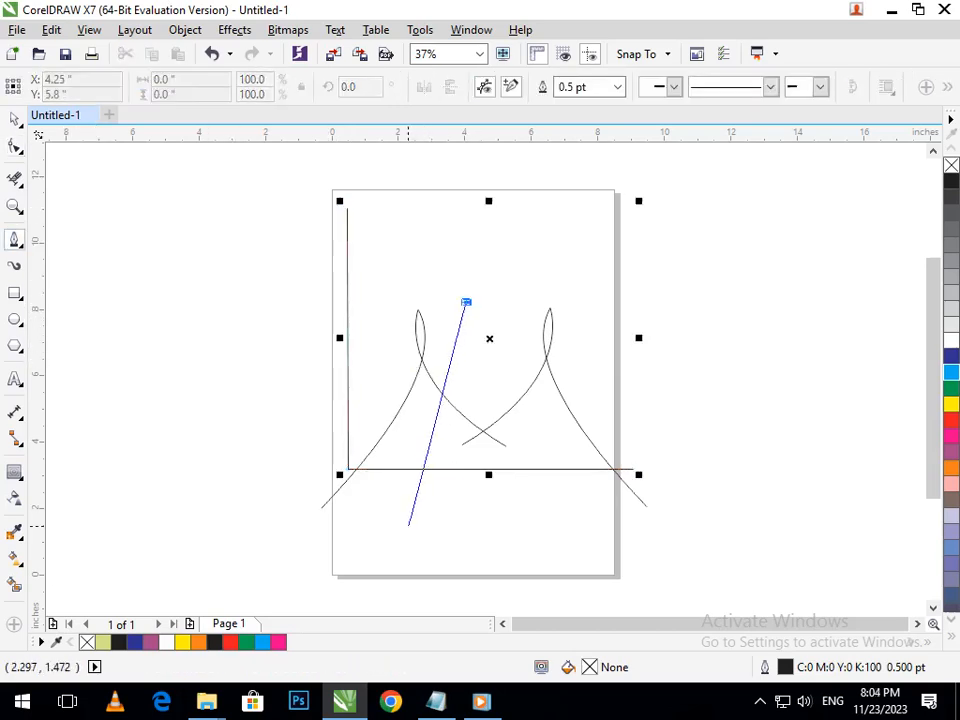
double_click(388, 517)
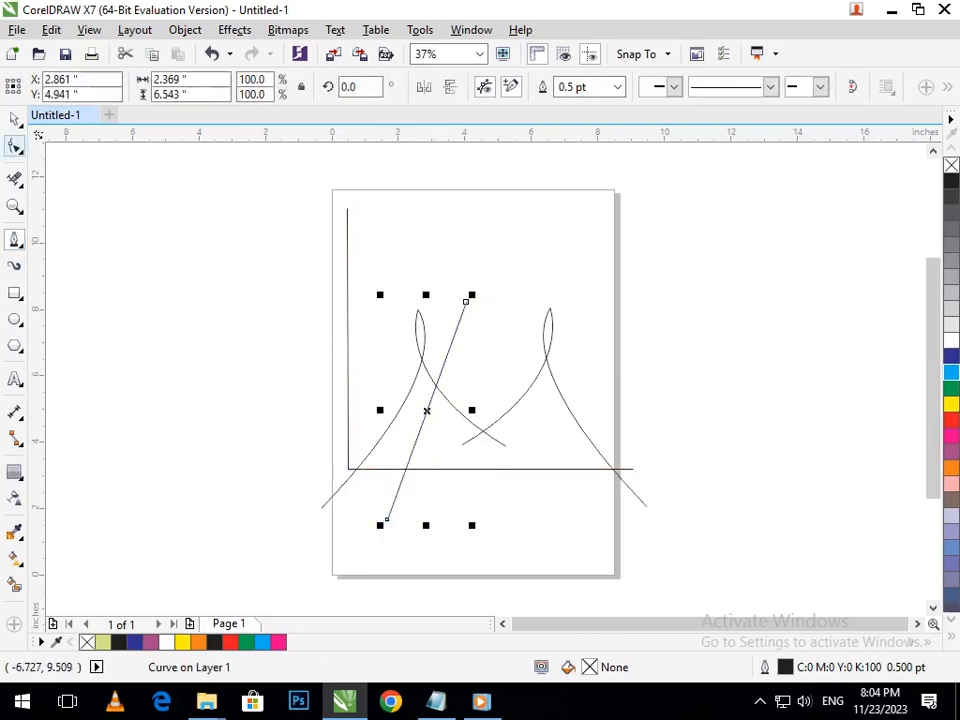
left_click(14, 146)
left_click_drag(466, 302, 481, 303)
left_click(14, 239)
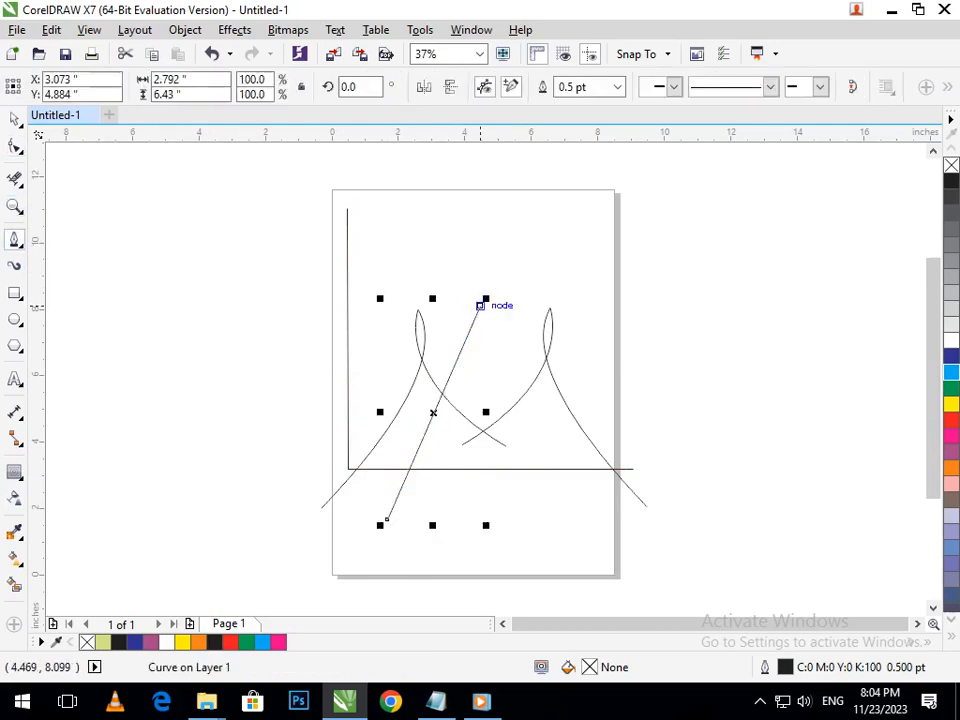
left_click(480, 305)
double_click(480, 305)
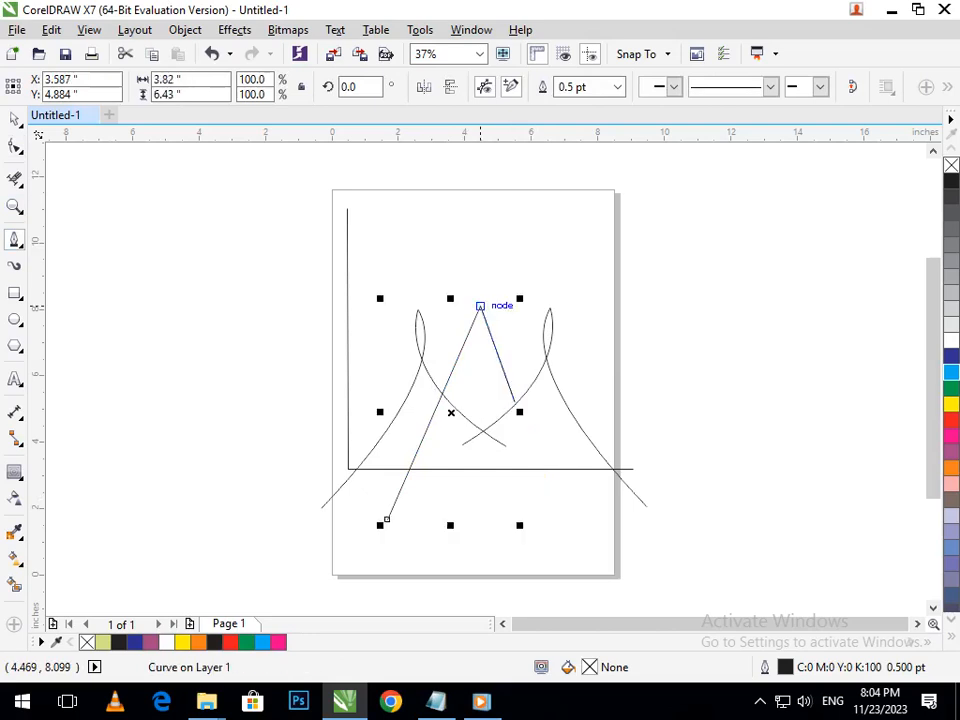
key("ctrl+z")
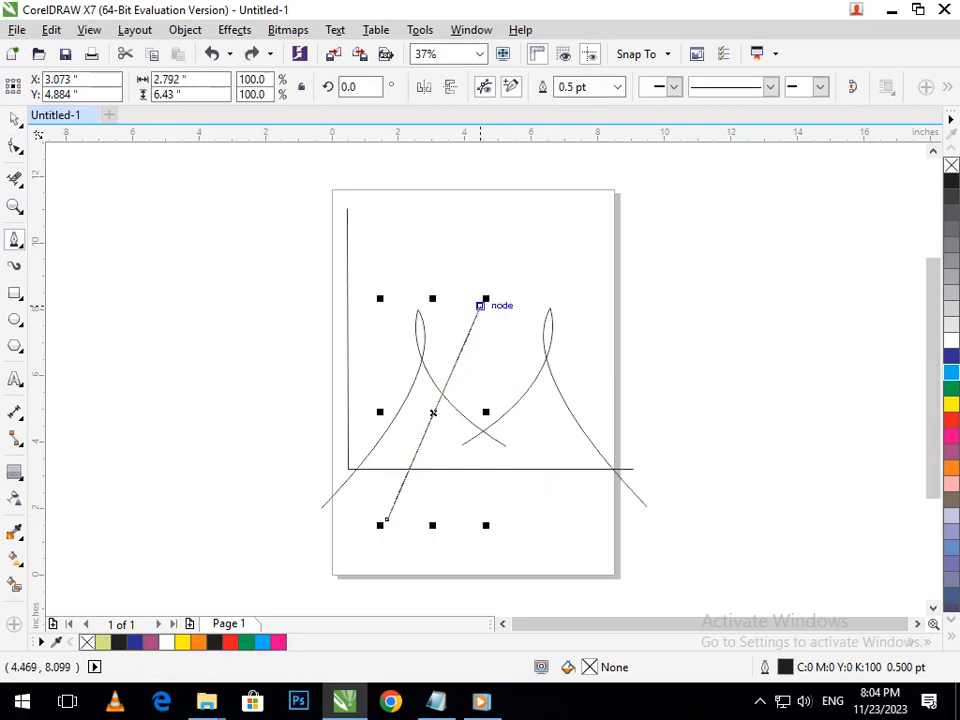
Draw the A's right leg as a separate line down from the apex, about 2.26 in wide and 6.66 in high
left_click(480, 305)
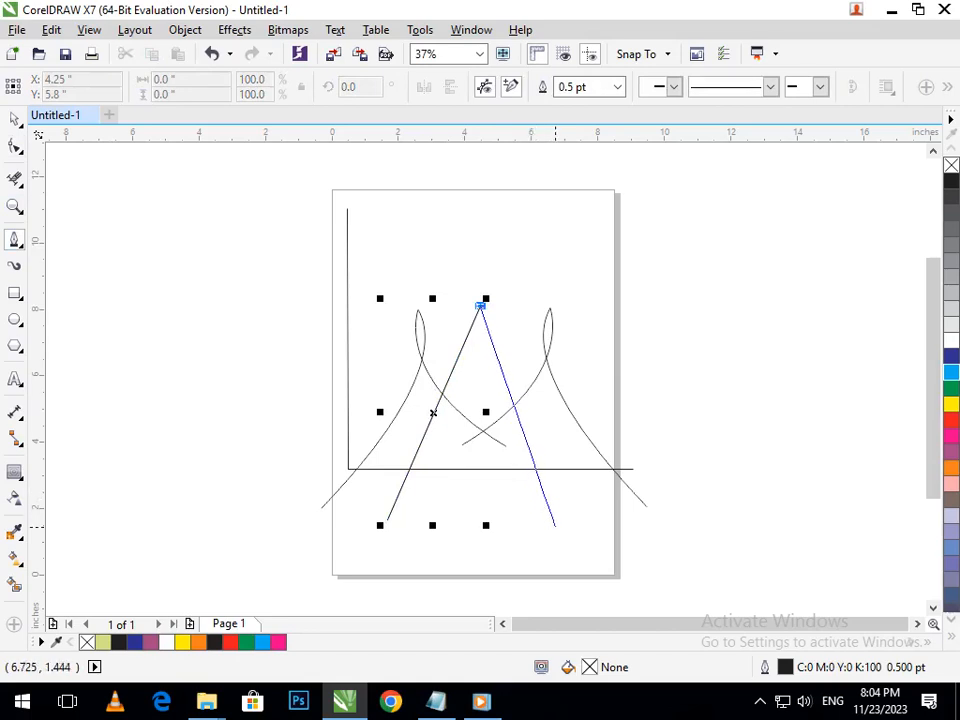
double_click(555, 526)
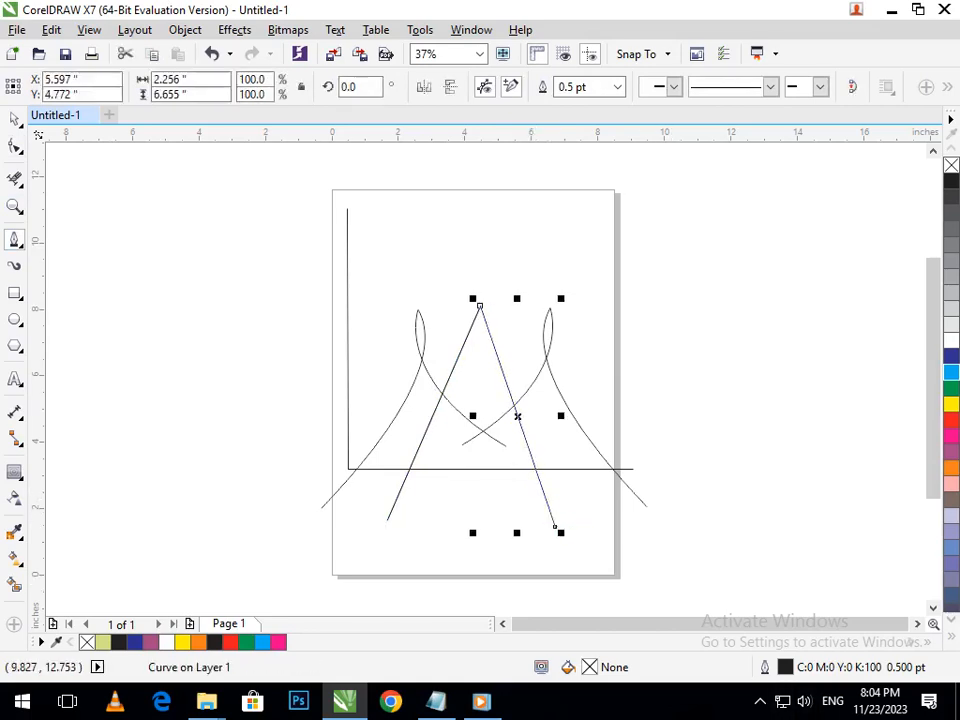
Trim the A's leg ends level along a temporary horizontal guideline at about 1.75 in, and delete the guideline
left_click_drag(660, 132, 668, 517)
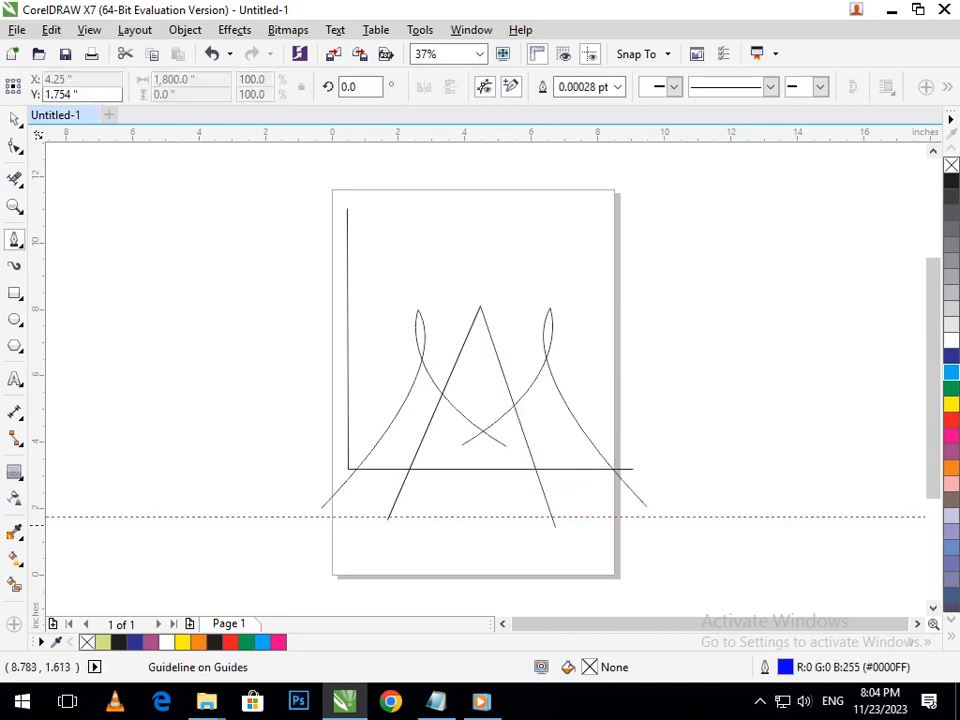
left_click(14, 178)
left_click_drag(633, 565, 332, 518)
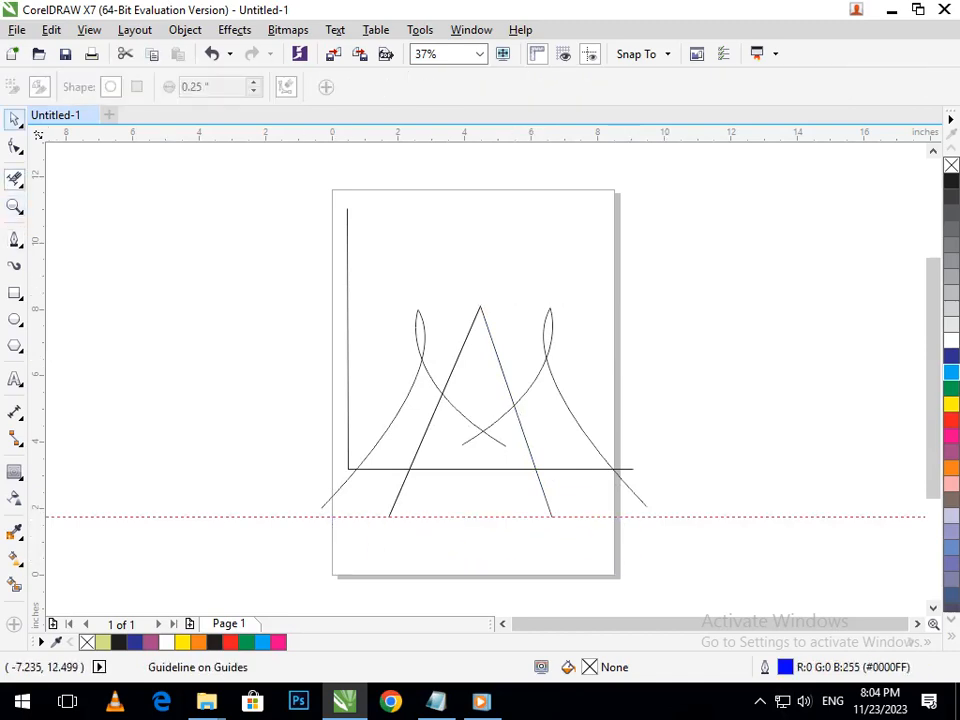
left_click(14, 119)
key("Delete")
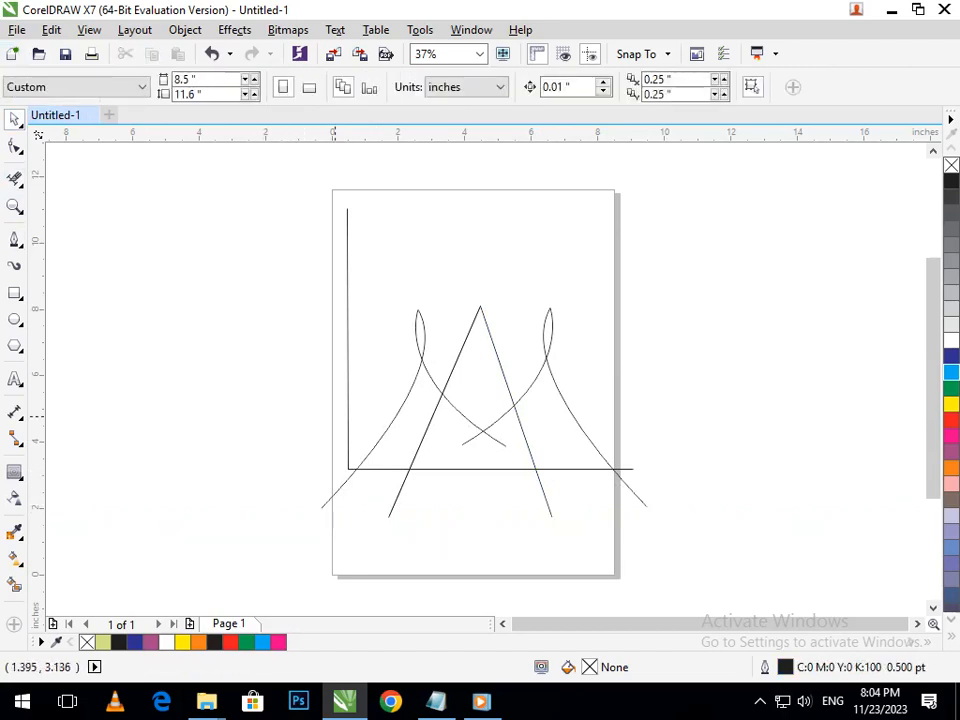
Set the outline width of all five curves to 24 pt after trying 36 pt
left_click_drag(276, 193, 735, 581)
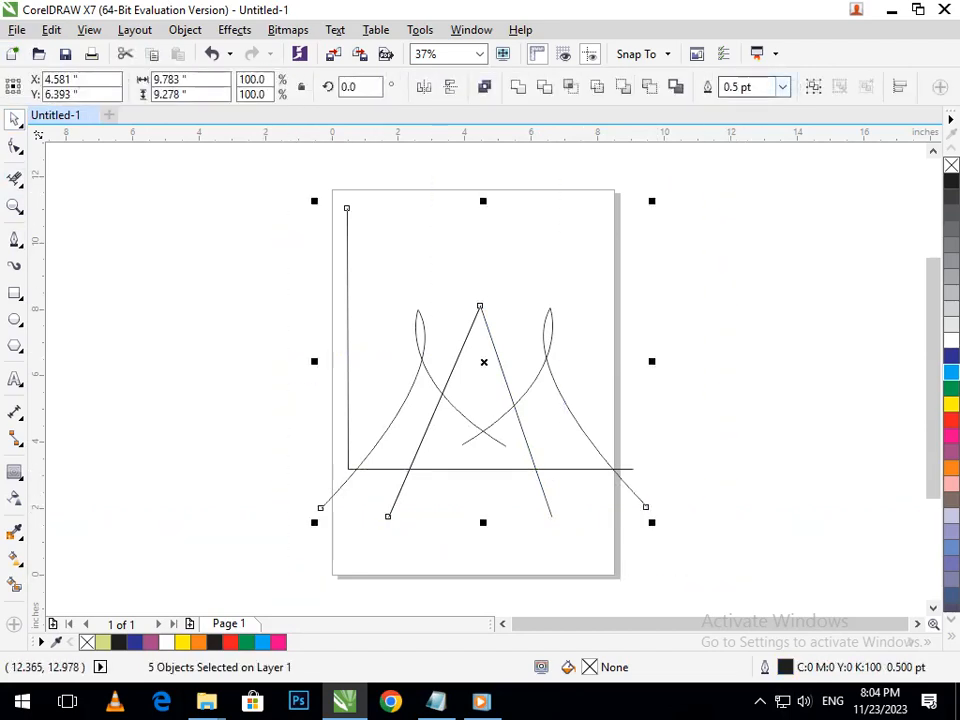
left_click(782, 86)
left_click(740, 302)
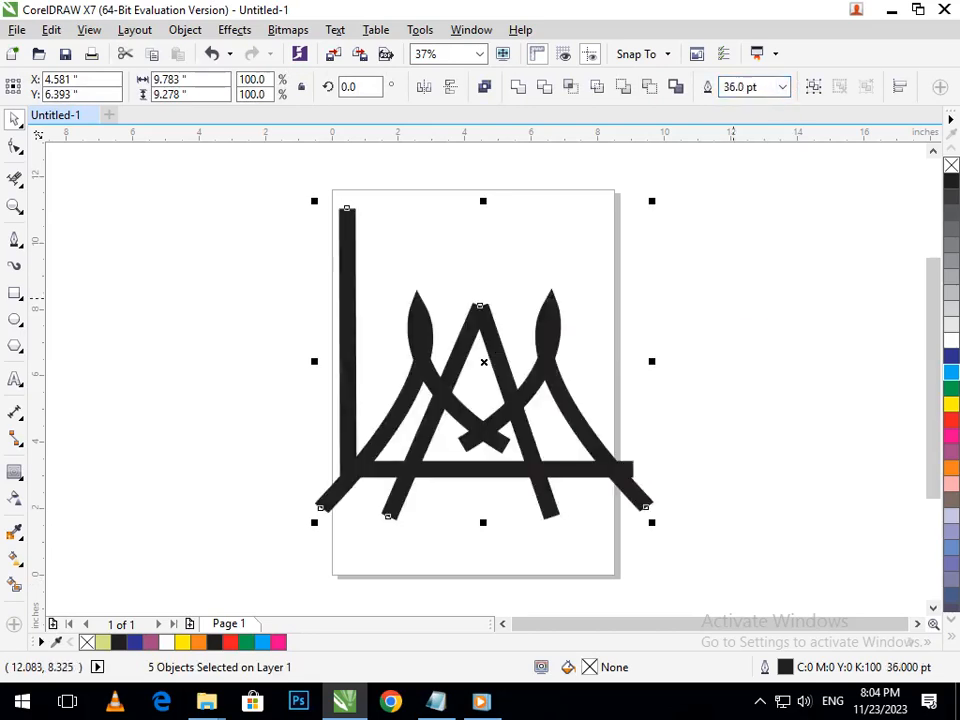
left_click(782, 86)
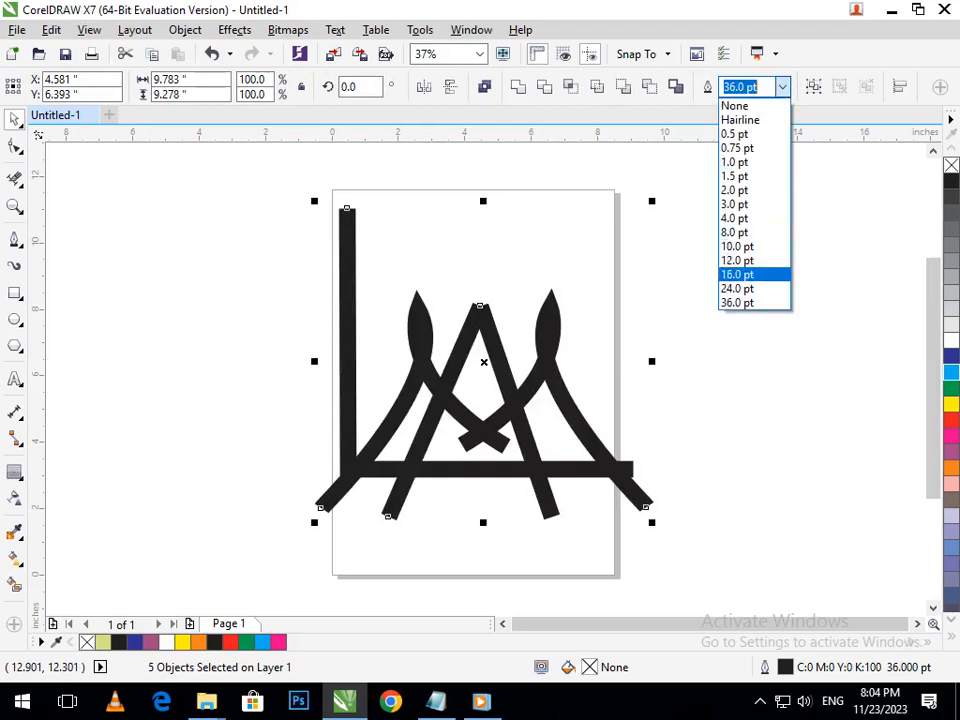
left_click(740, 292)
left_click(666, 348)
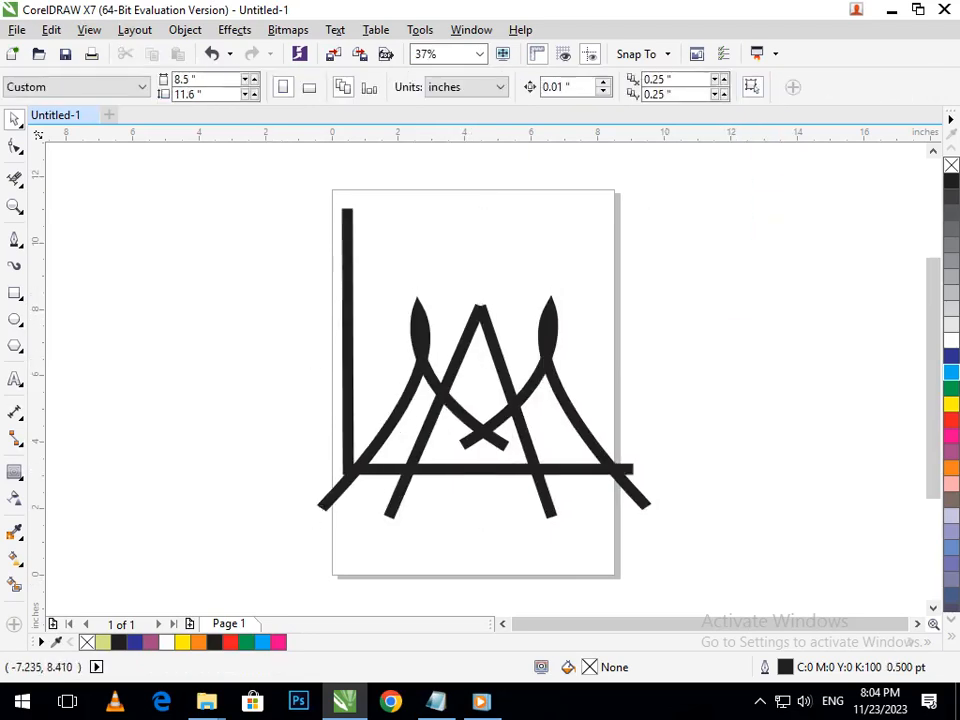
Delete the two short tails below the crossing of the looped curves with the Virtual Segment Delete tool
left_click(14, 179)
scroll(431, 436, "up", 4)
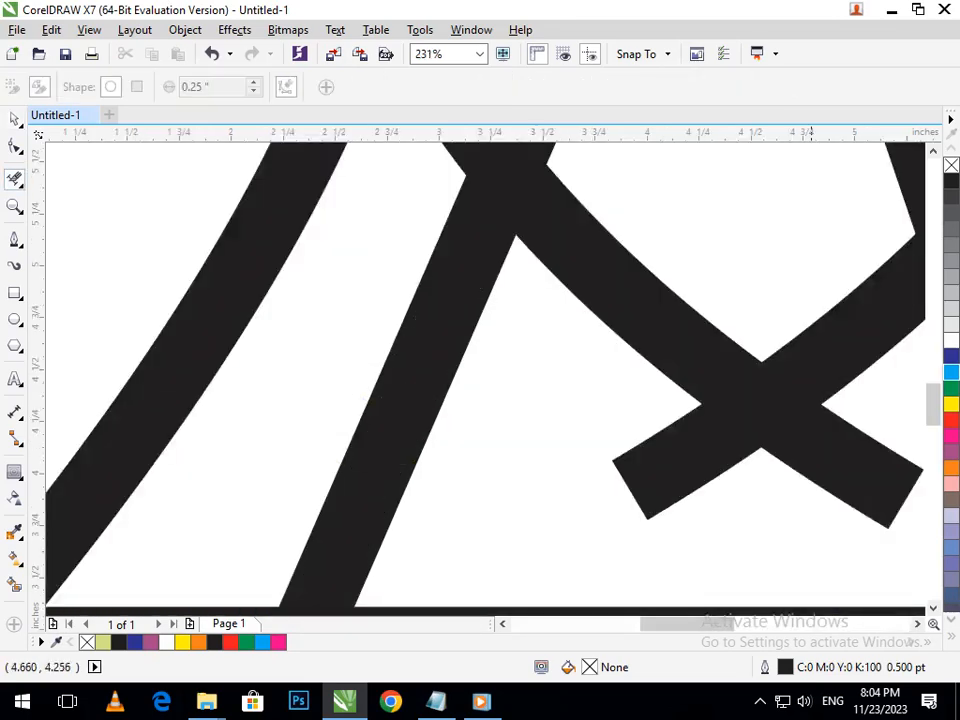
left_click(808, 475)
left_click(712, 469)
key("F3")
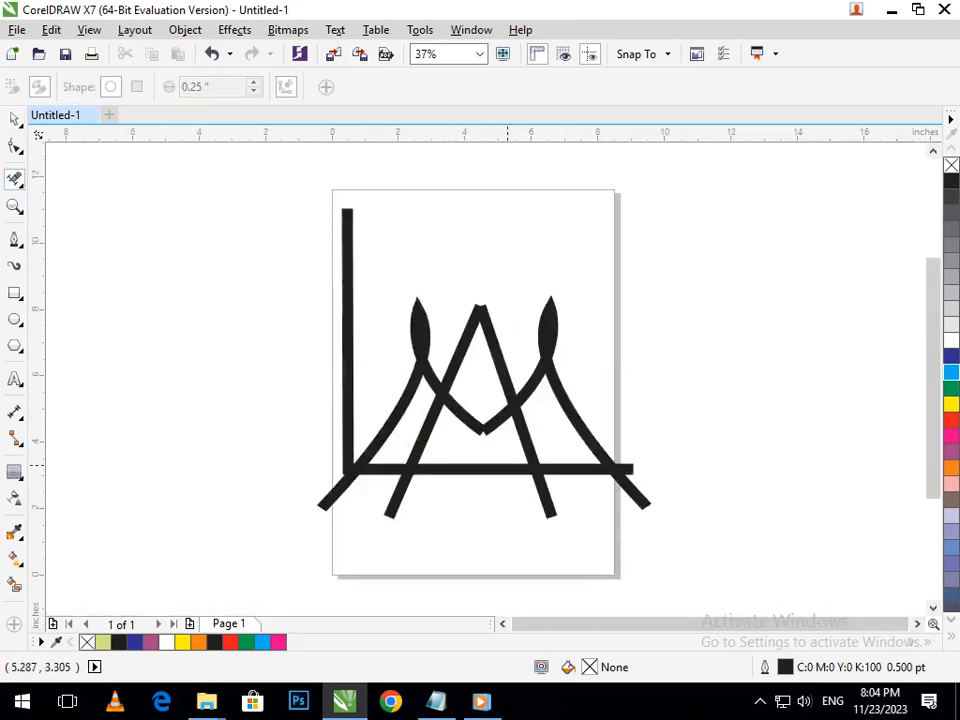
Undo the tail deletions and the outline width changes on the five curves
key("ctrl+z")
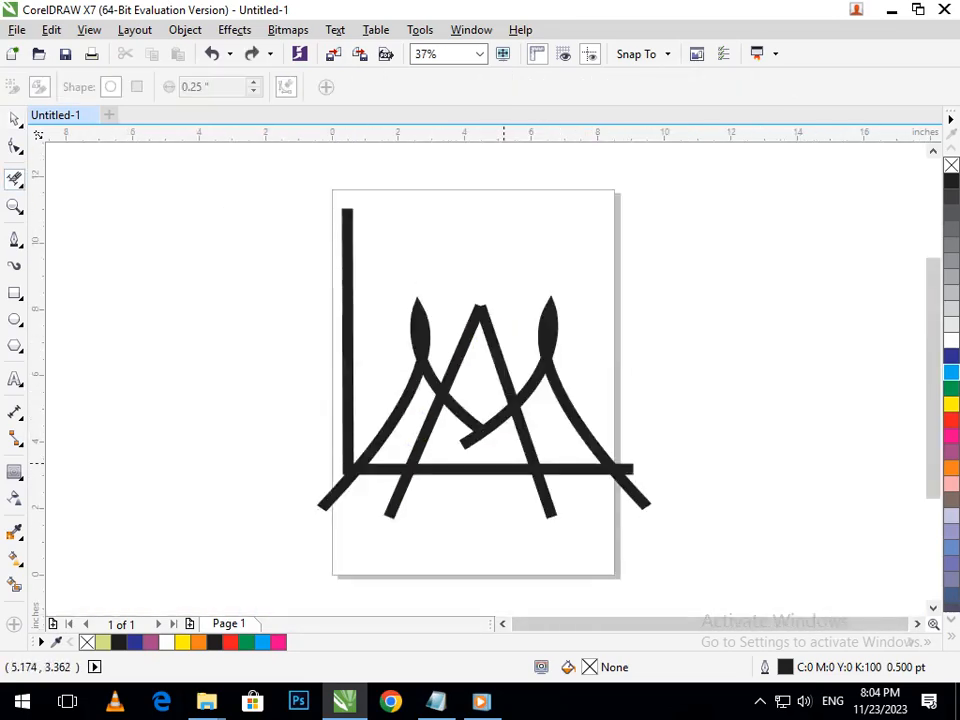
key("ctrl+z")
key("ctrl+z")
key("ctrl+z")
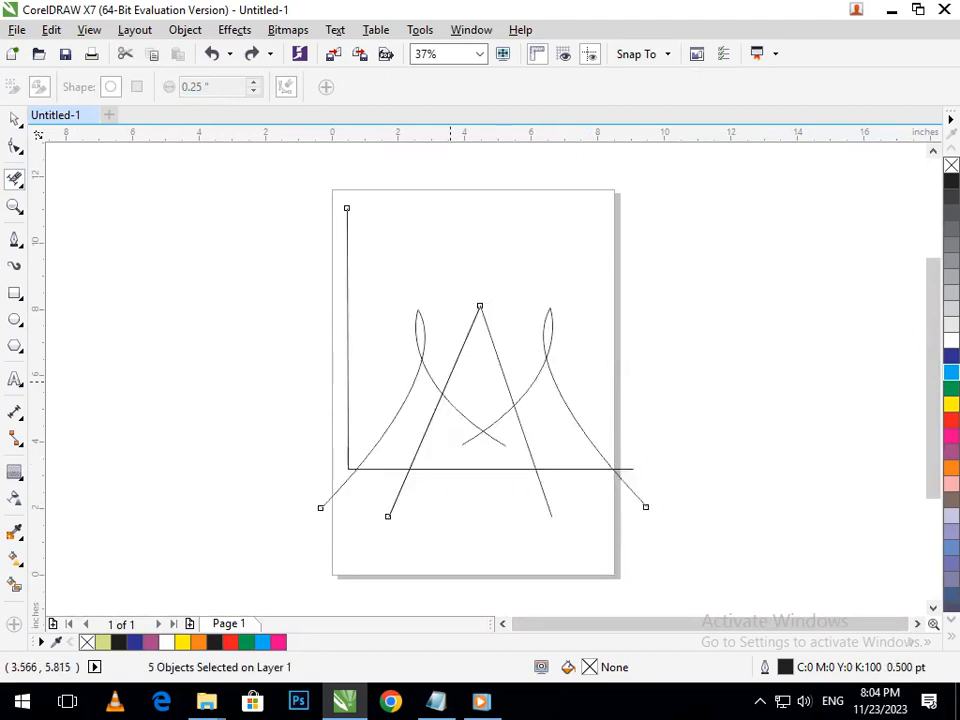
Try to delete the pointed loop above the left curve's crossing, and undo the removal
scroll(407, 324, "up", 5)
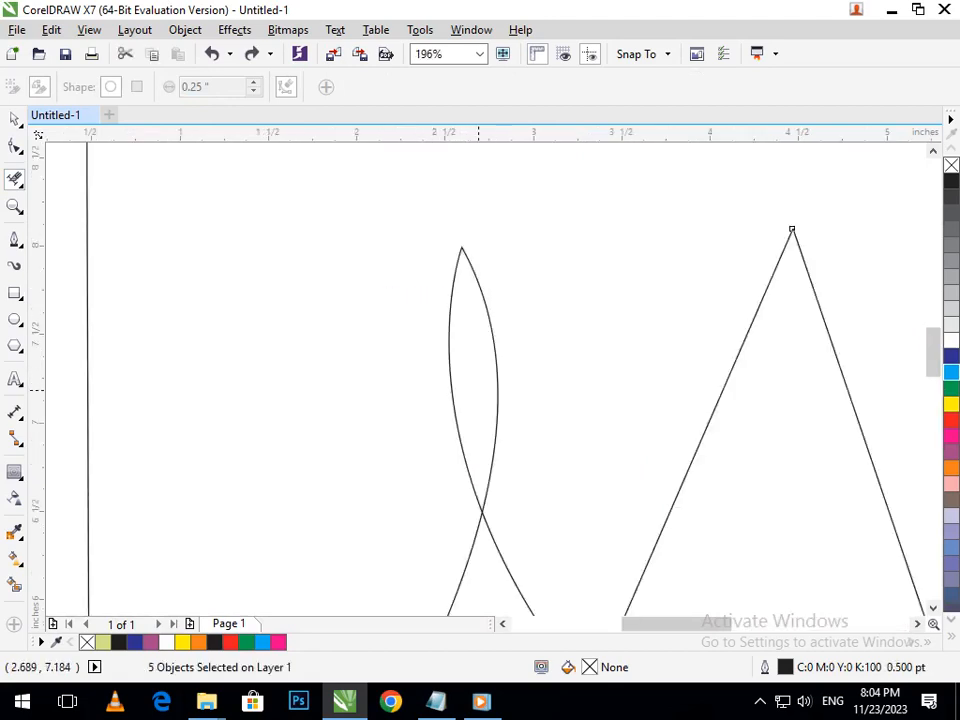
scroll(512, 433, "down", 5)
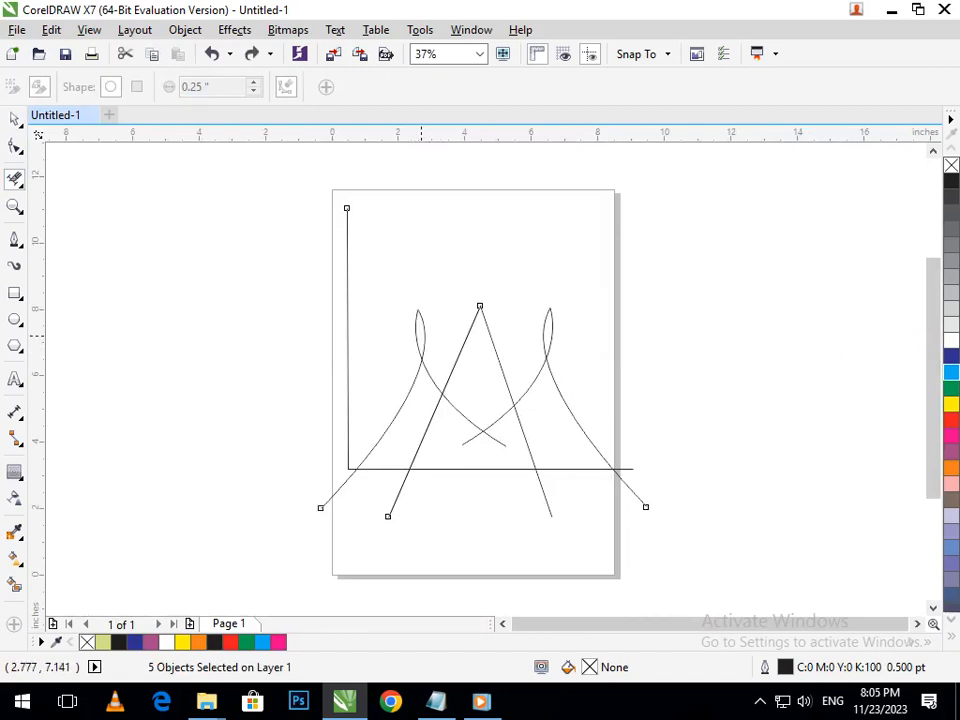
key("ctrl+shift+z")
key("ctrl+z")
scroll(402, 326, "up", 5)
key("ctrl+shift+z")
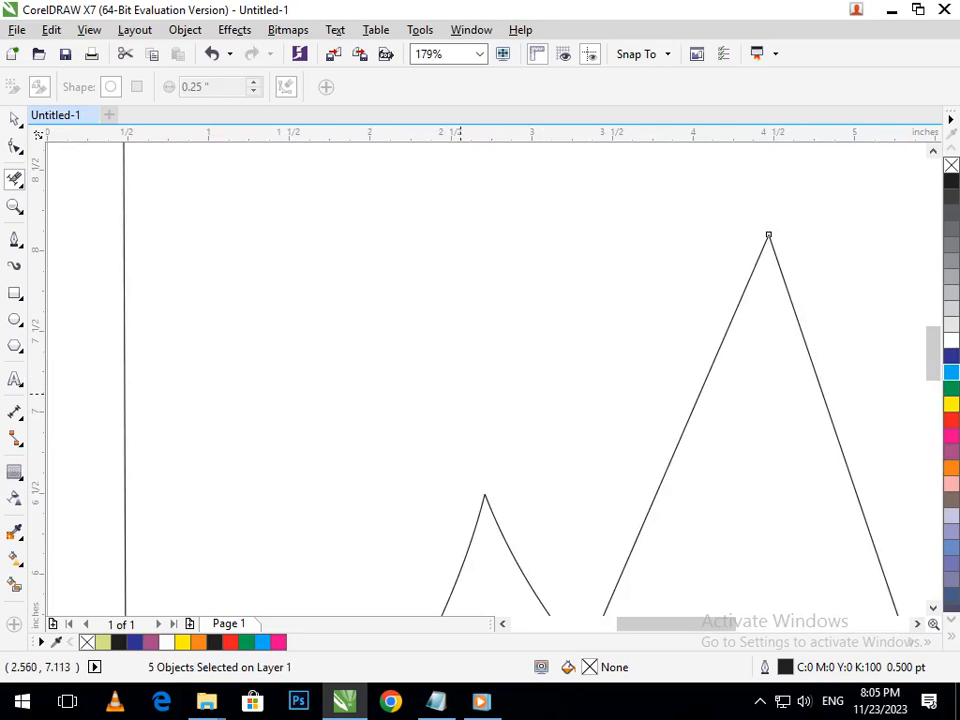
key("ctrl+z")
Draw a 2-point line from the left loop's crossing up past its pointed tip, about 1.86 in long
left_click(14, 239)
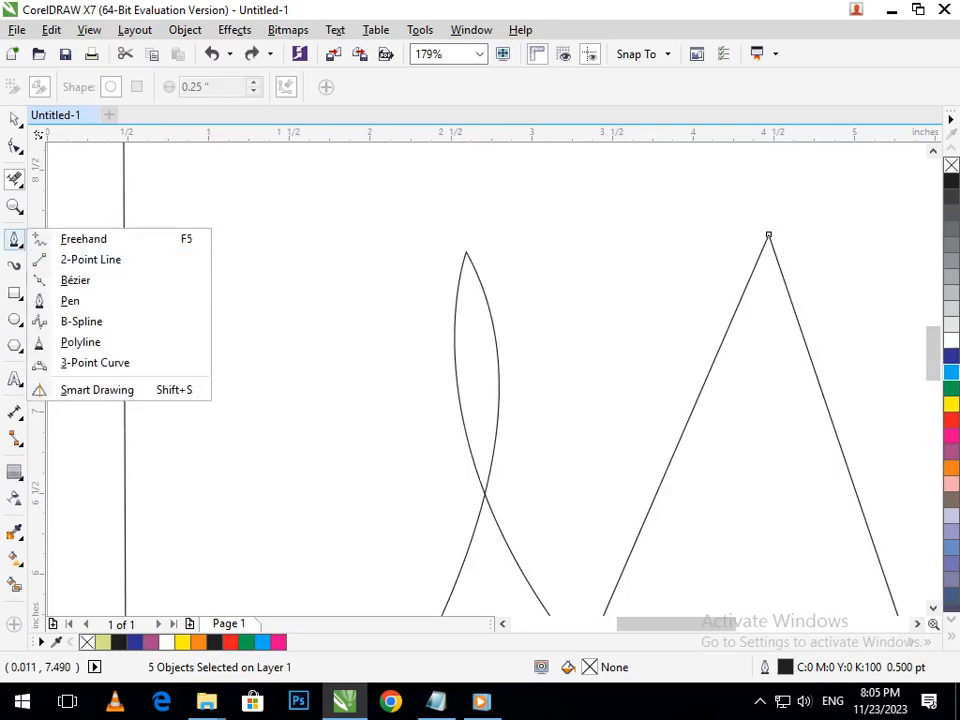
left_click(70, 257)
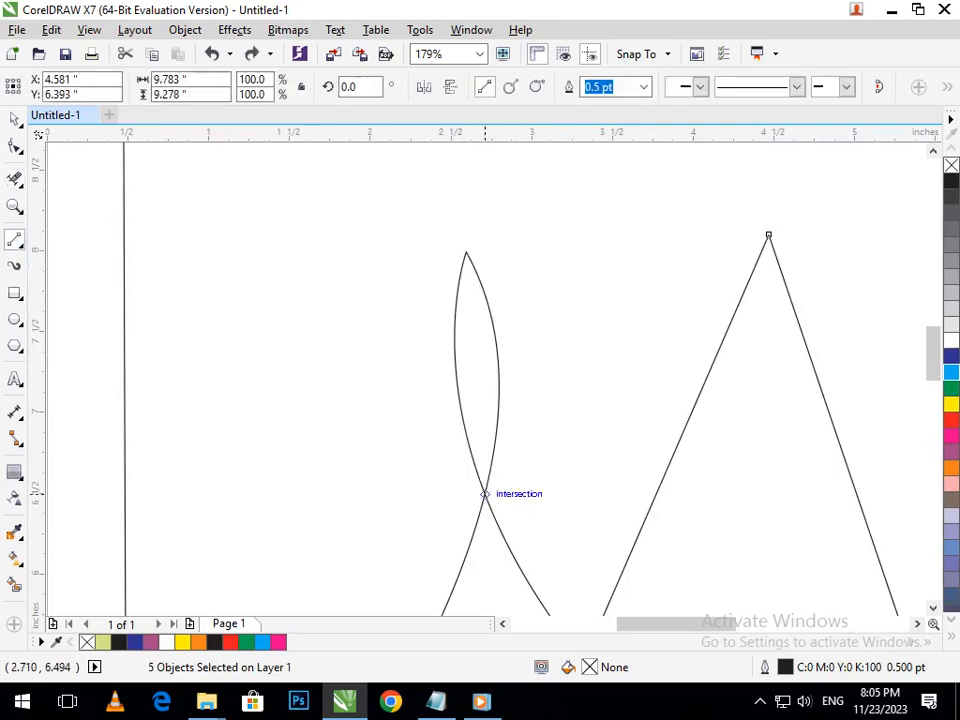
left_click_drag(484, 492, 461, 196)
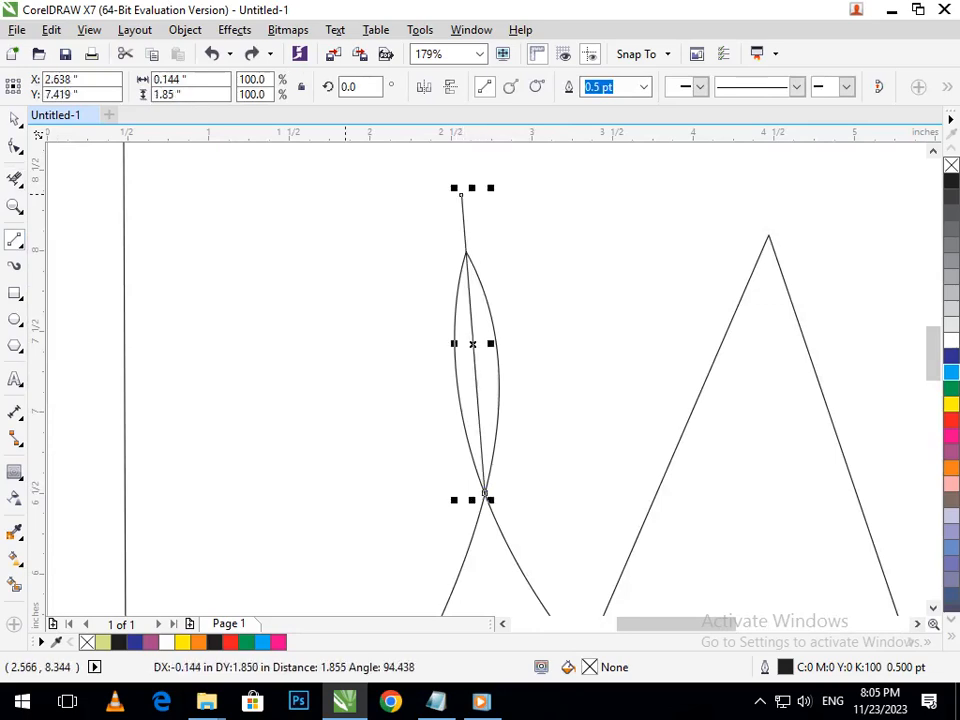
Delete the right arc of the left curve's pointed loop and the helper line with the Virtual Segment Delete tool
left_click(14, 179)
left_click(498, 392)
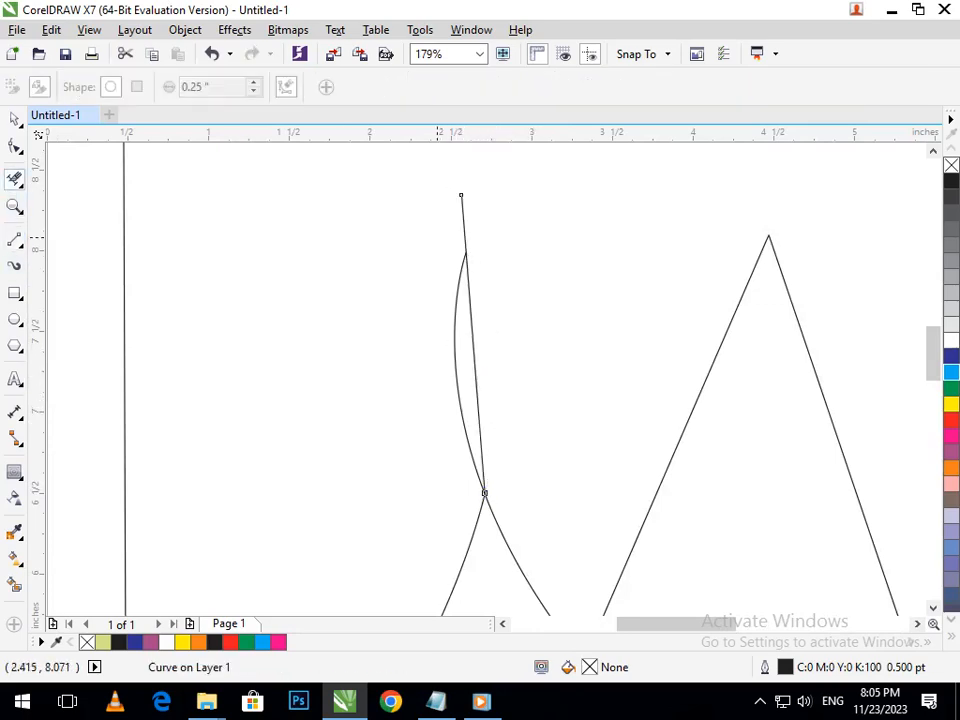
left_click(471, 340)
Draw a 2-point line from the right loop's pointed tip down past its crossing, about 1.78 in long
scroll(429, 403, "down", 4)
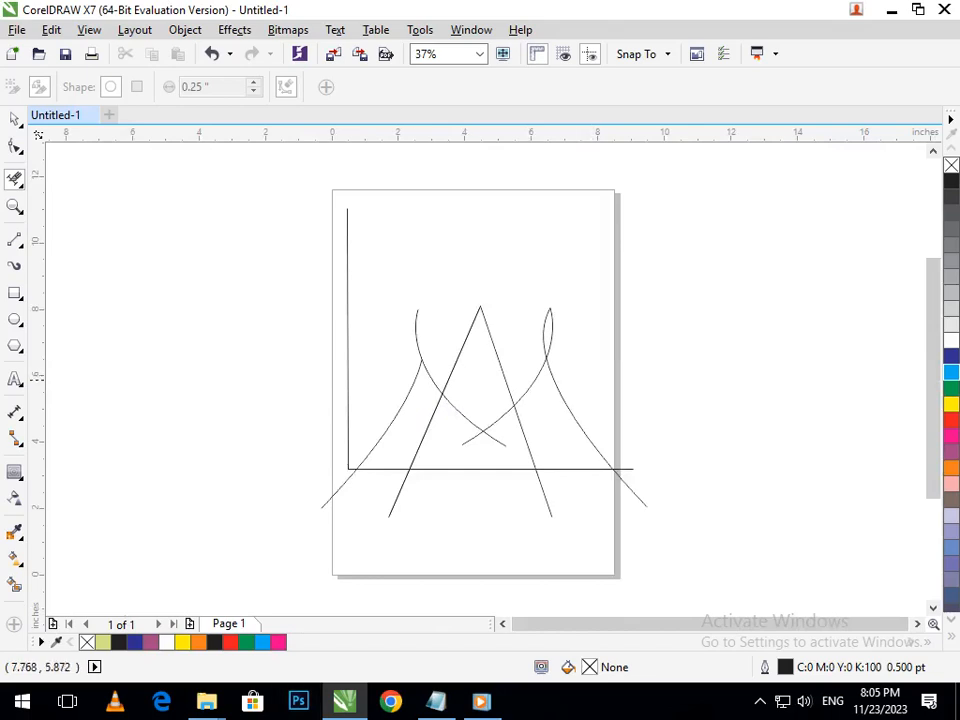
scroll(570, 322, "up", 4)
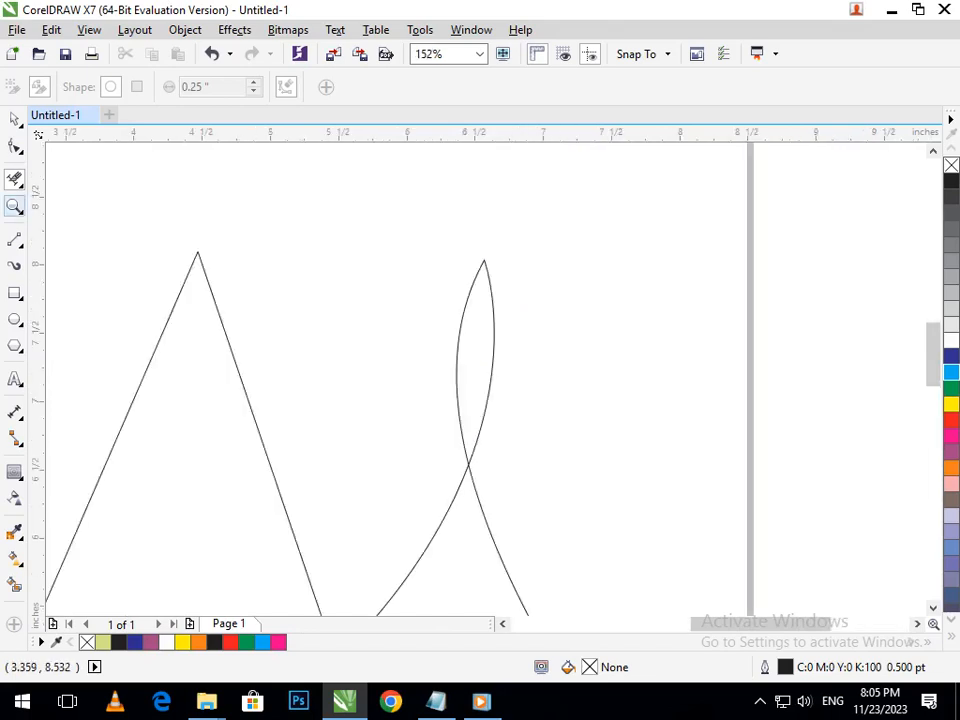
left_click(14, 239)
mouse_move(483, 260)
left_mouse_down()
mouse_move(490, 465)
mouse_move(467, 464)
mouse_move(464, 502)
left_mouse_up()
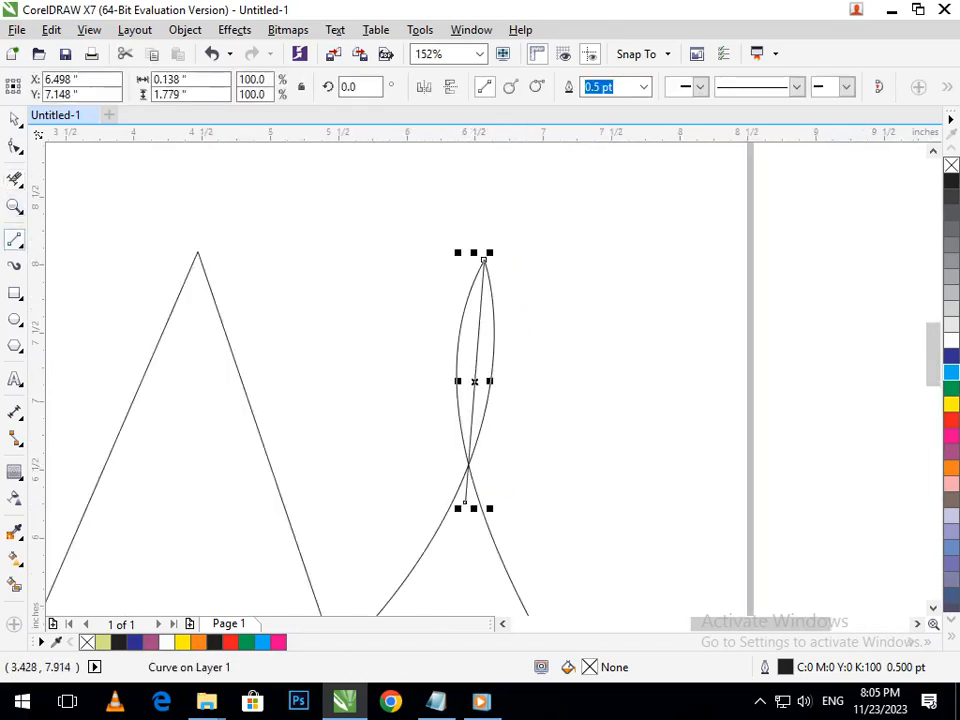
Delete the left arc of the right curve's pointed loop and the helper line with the Virtual Segment Delete tool
key("x")
left_click(457, 351)
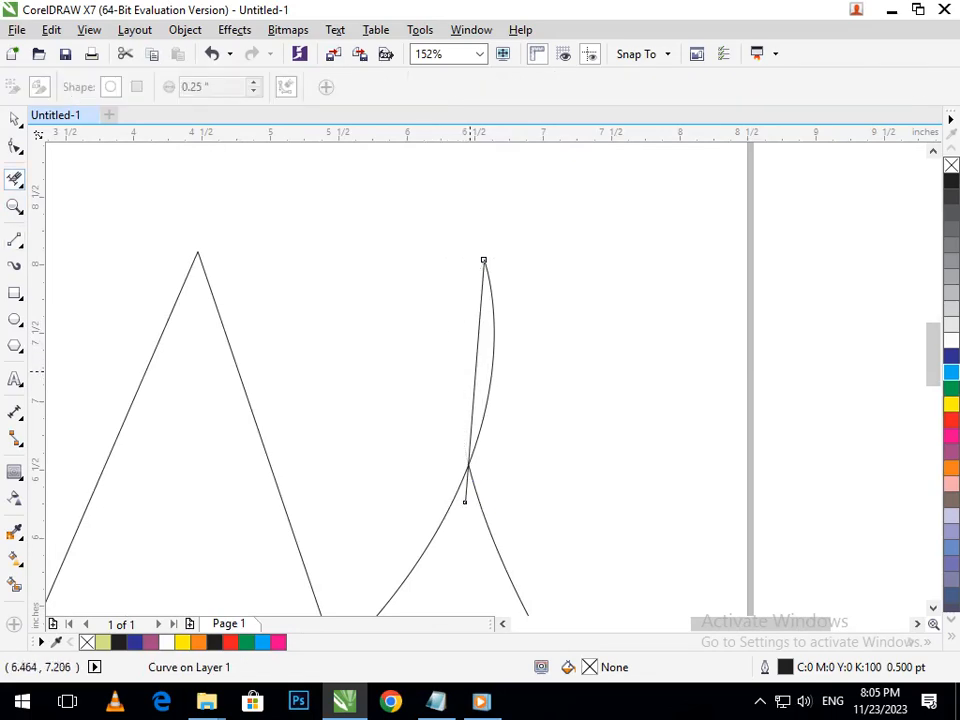
left_click(476, 369)
scroll(448, 488, "up", 5)
left_click(580, 510)
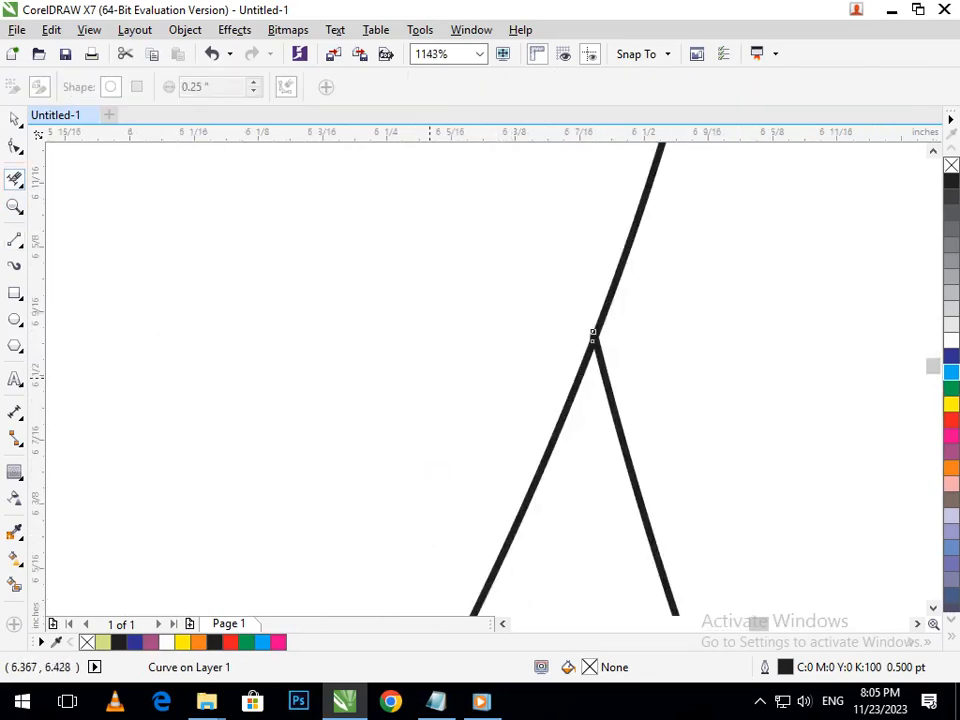
Delete the two short tails below the point where the mirrored curves cross in the middle
scroll(420, 378, "down", 5)
scroll(467, 465, "down", 4)
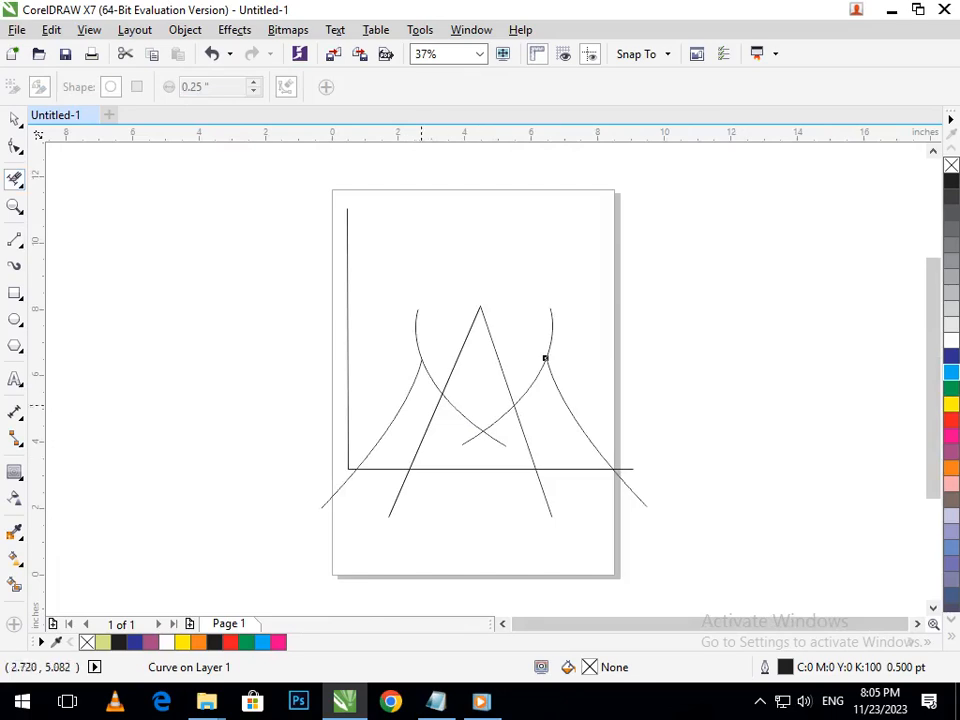
scroll(480, 446, "up", 5)
left_click(470, 440)
left_click(490, 437)
scroll(476, 430, "down", 5)
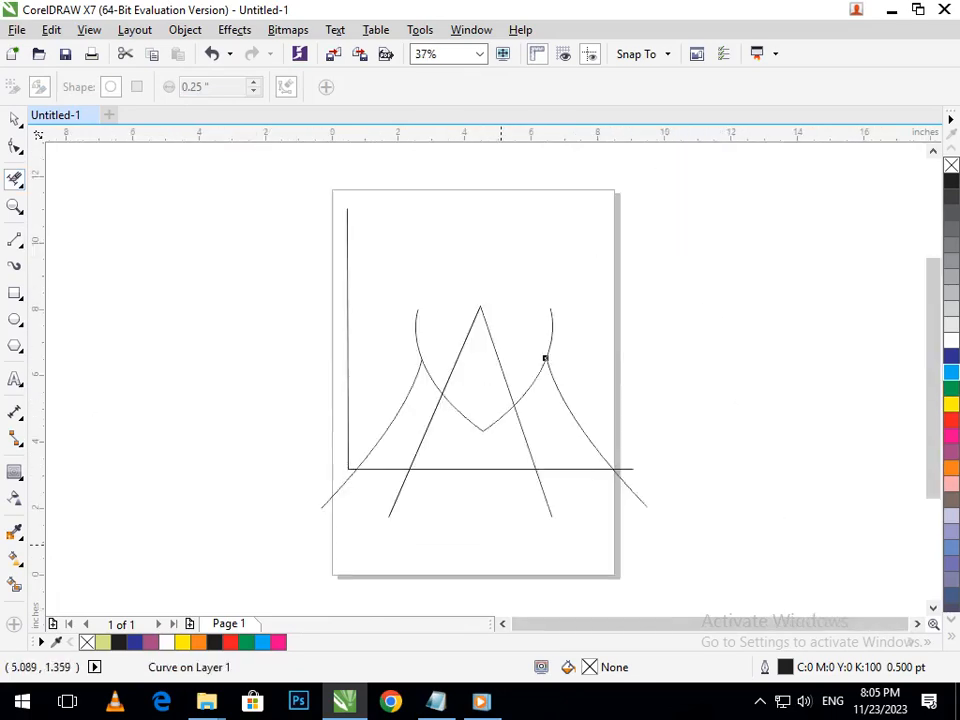
Apply a tapered Artistic Media preset stroke with a rounded start to the L shape and set its stroke width to 0.86 in
left_click(14, 119)
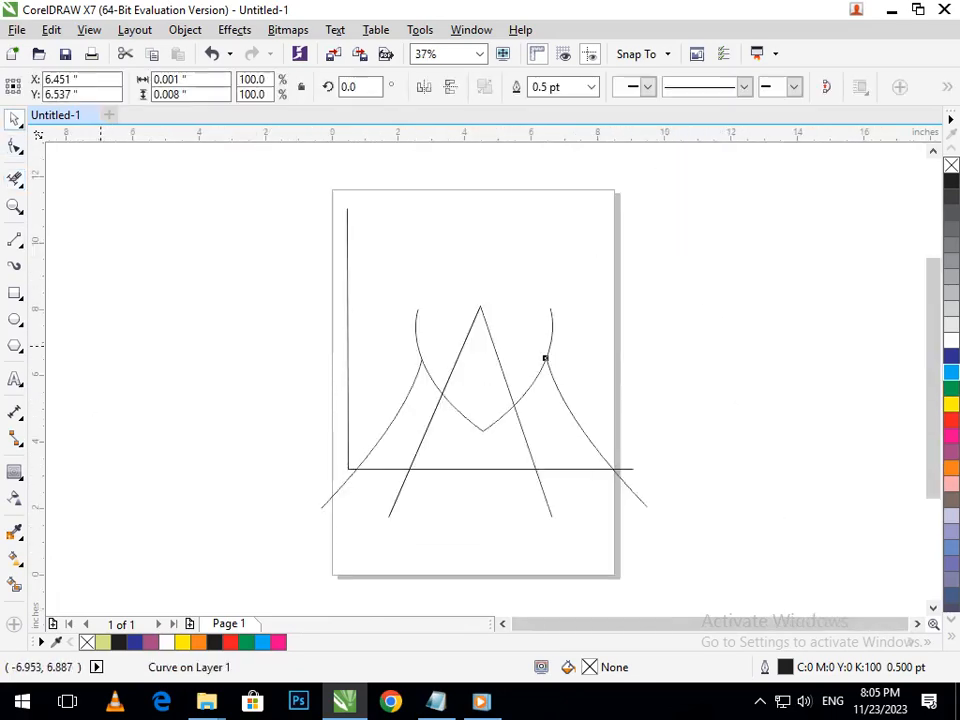
left_click(101, 346)
left_click_drag(348, 407, 291, 405)
key("ctrl+z")
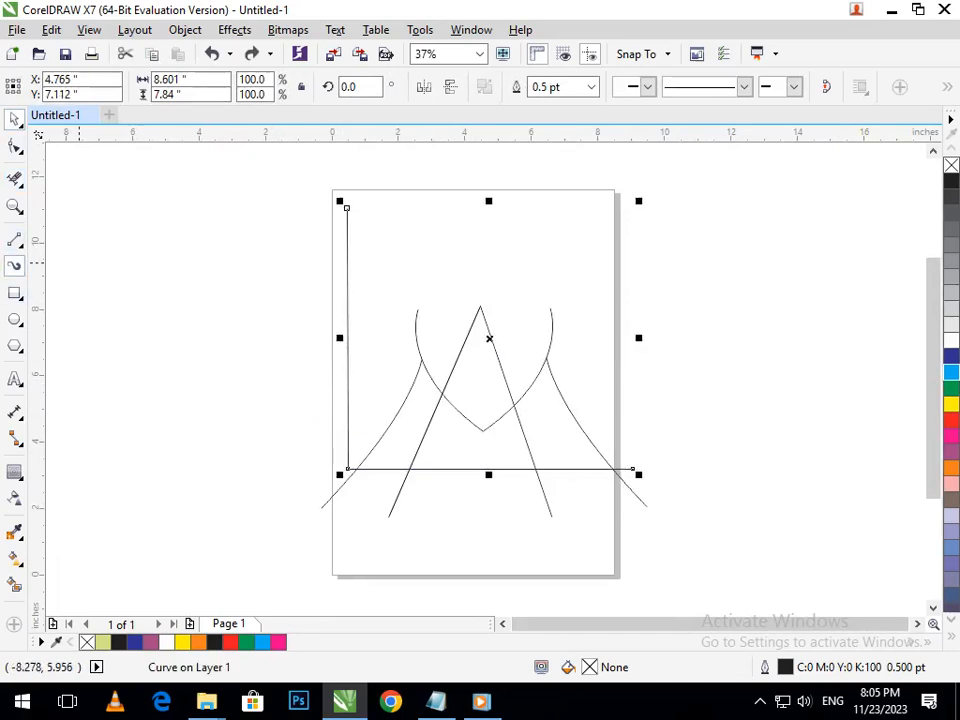
left_click(14, 265)
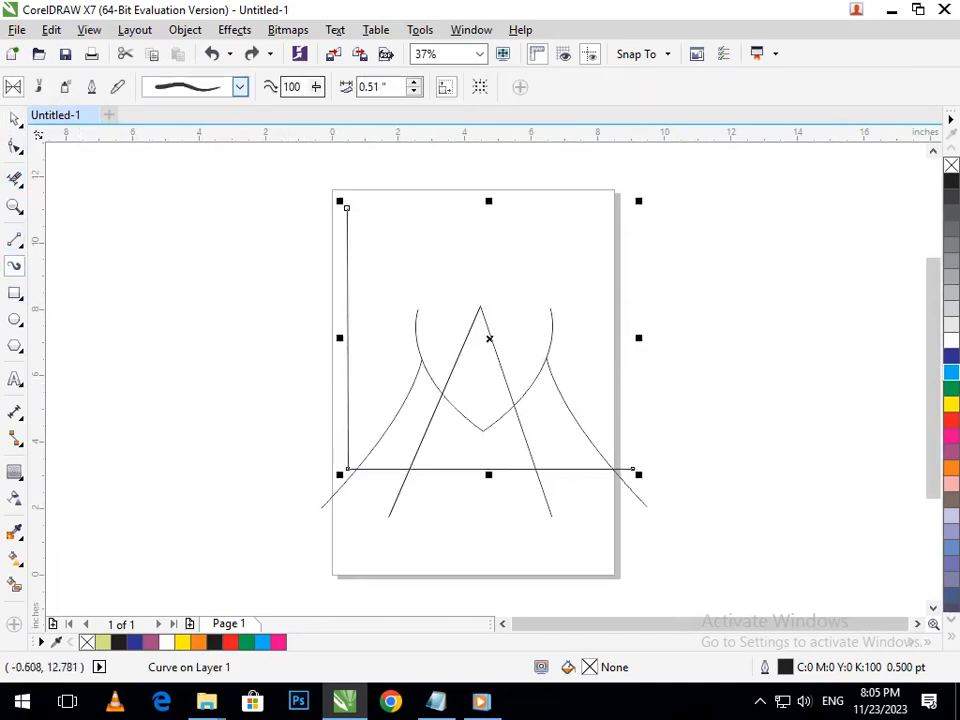
left_click(239, 87)
left_click(200, 118)
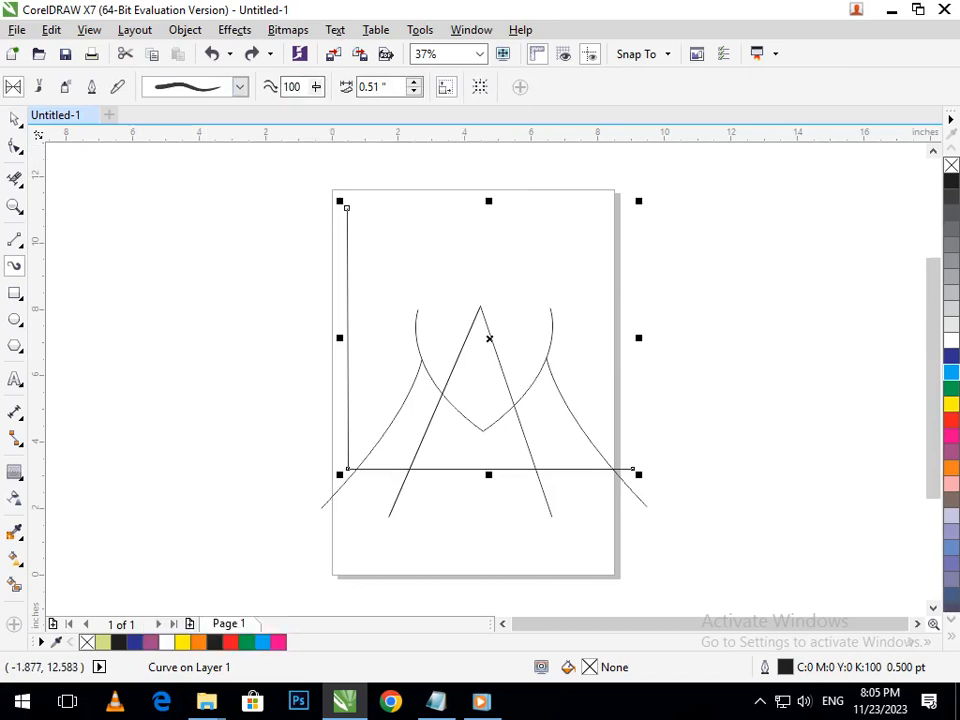
left_click(413, 82)
left_click(413, 82)
left_click(413, 82)
left_click(413, 82)
left_click(413, 82)
left_click(413, 82)
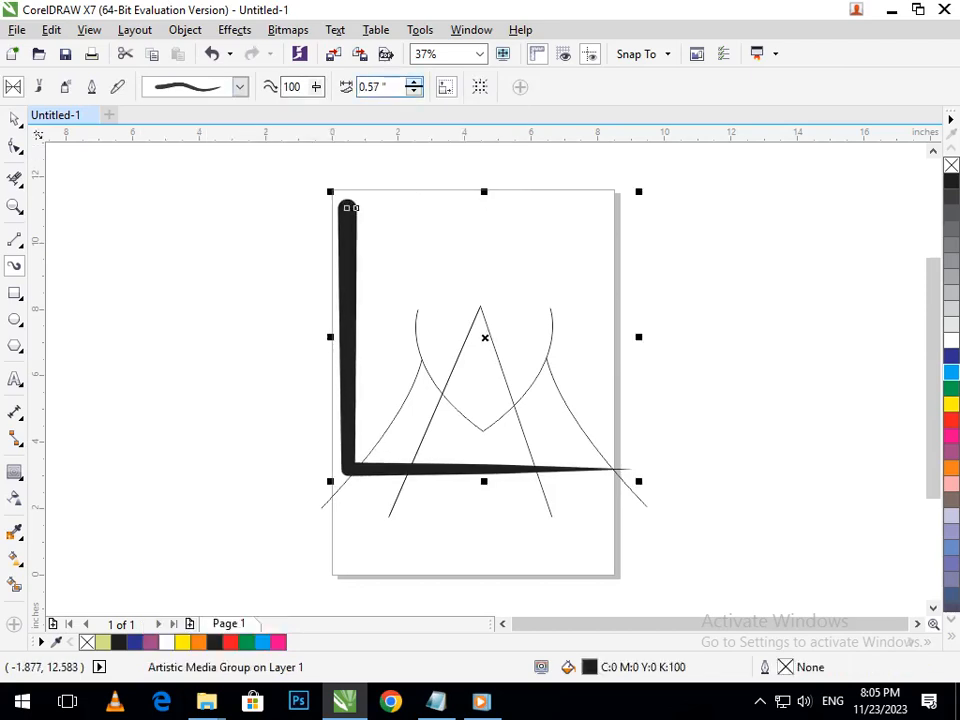
left_click(413, 82)
left_click(413, 82)
left_click(413, 82)
left_click(413, 82)
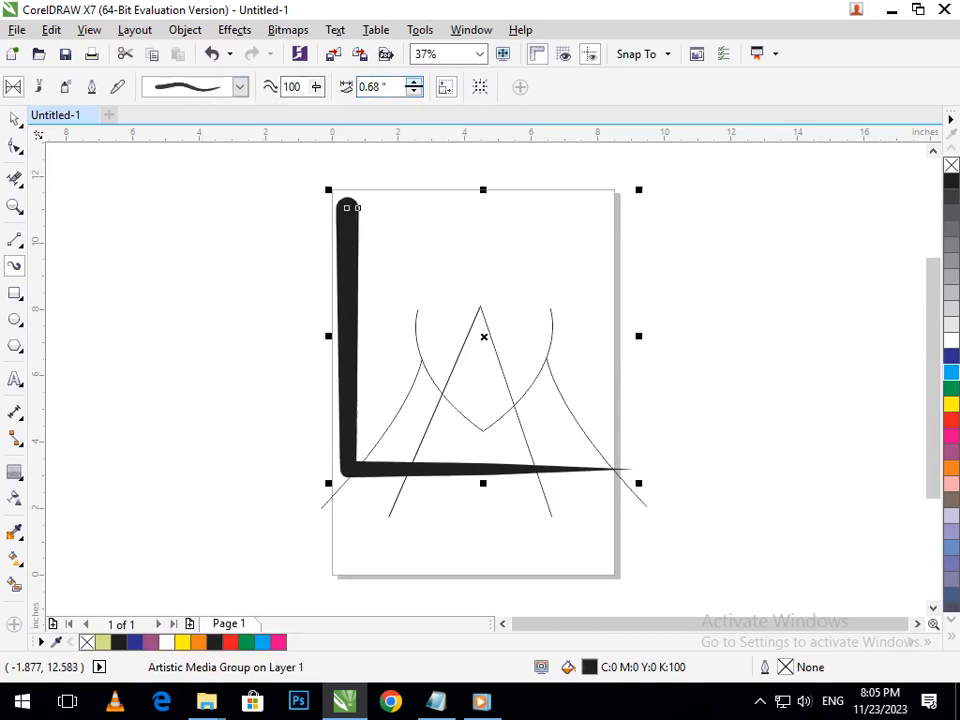
left_click(413, 82)
left_click(413, 82)
left_click(413, 82)
left_click(413, 82)
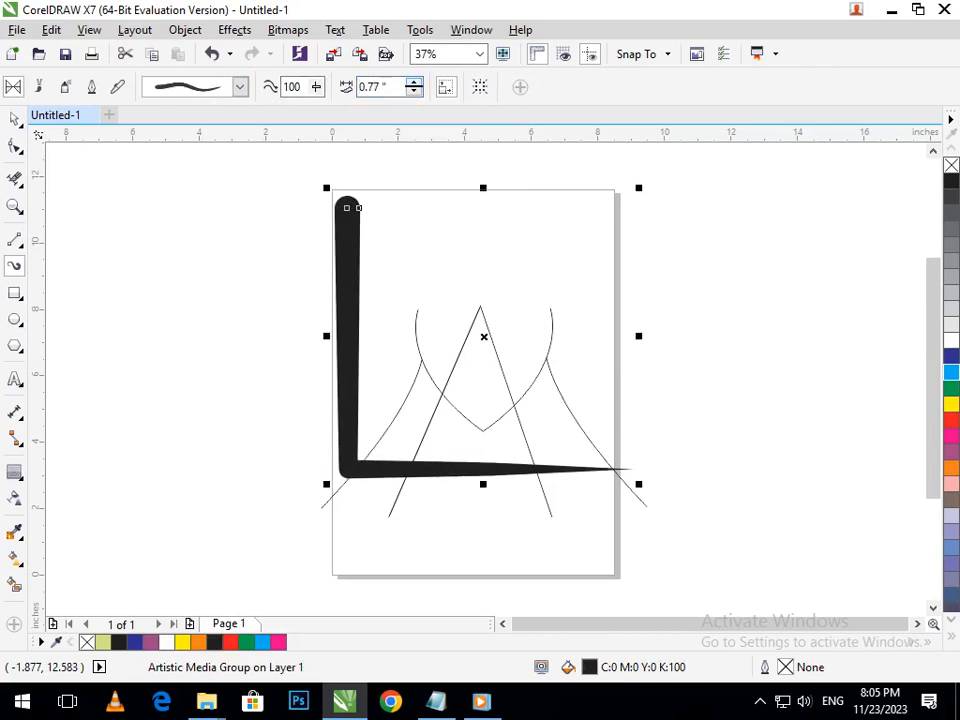
left_click(413, 82)
left_click(413, 82)
left_click(413, 82)
left_click(413, 82)
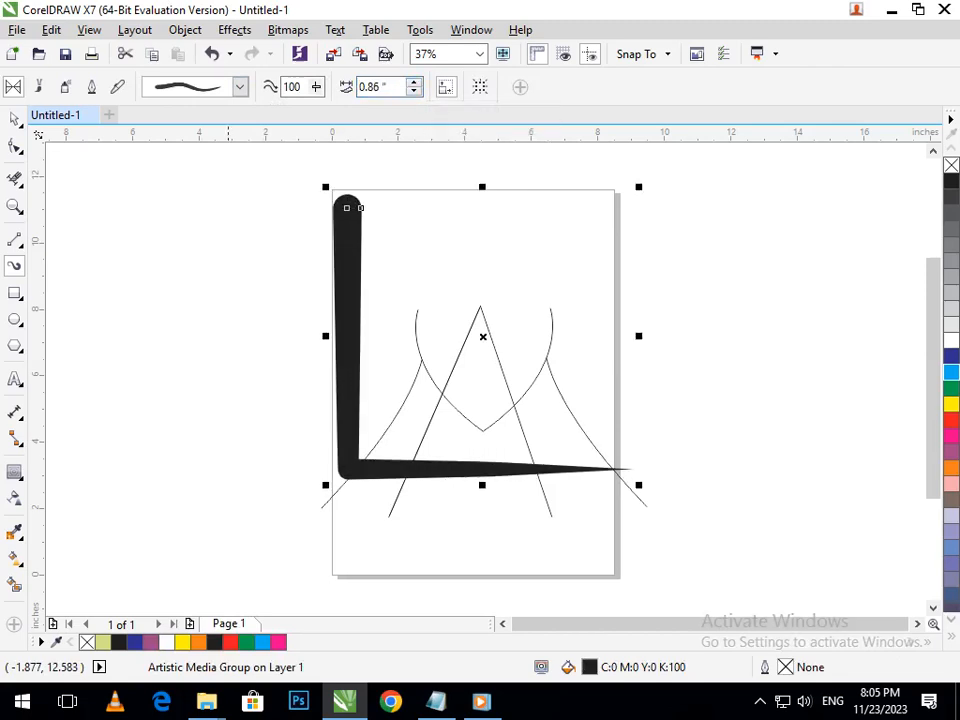
Select the two mirrored curves, keeping them in their original positions, and set their outline width to 16 pt
left_click(14, 119)
left_click(171, 349)
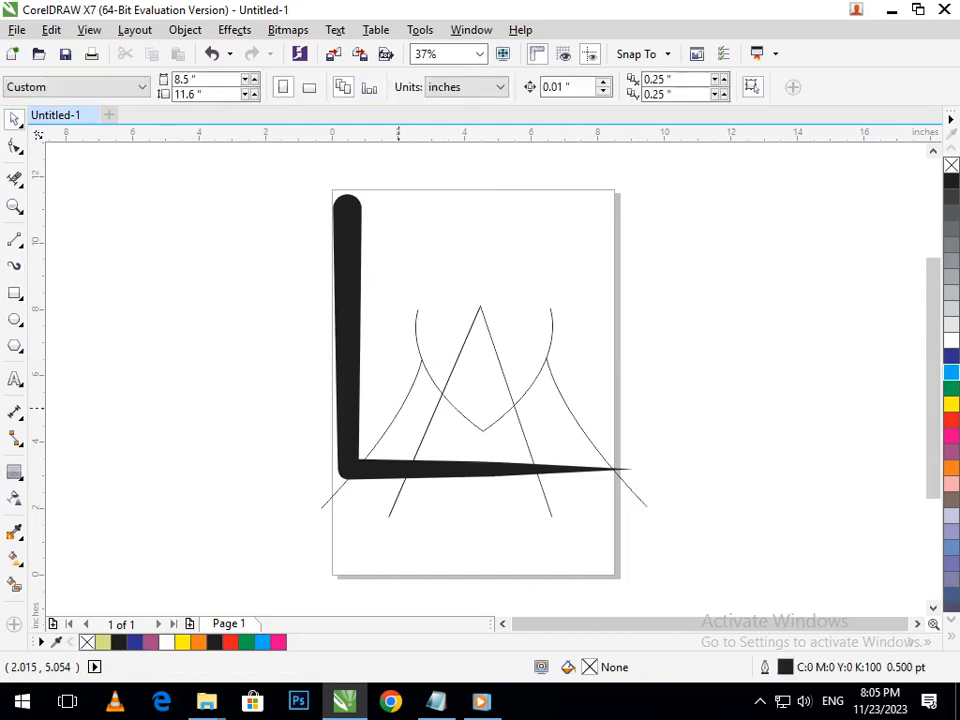
left_click_drag(399, 407, 380, 414)
key("ctrl+z")
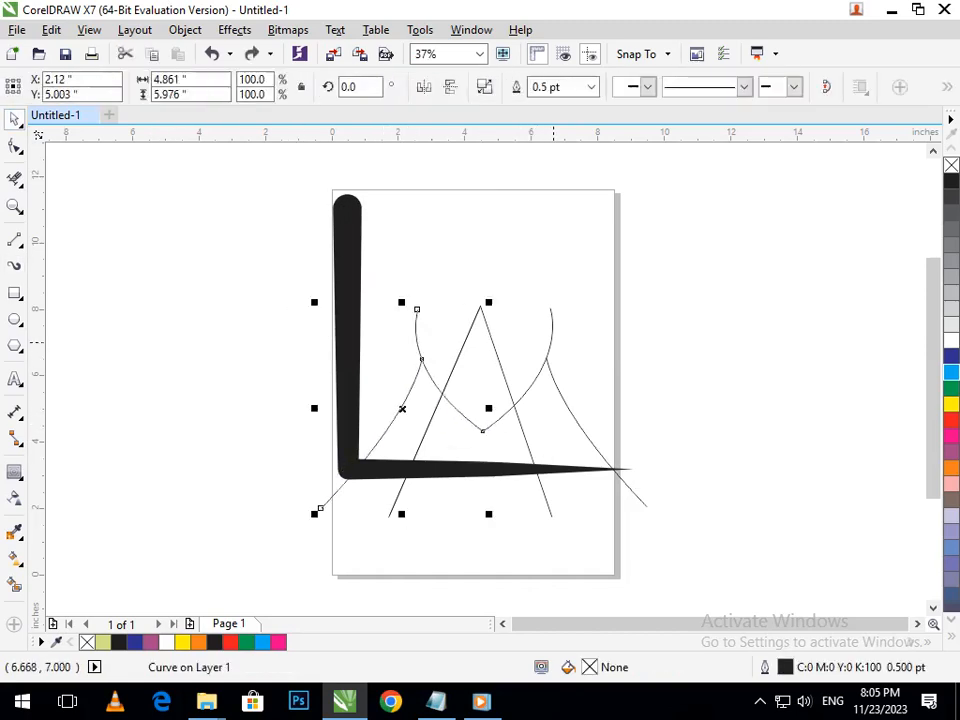
left_click(552, 341, "shift")
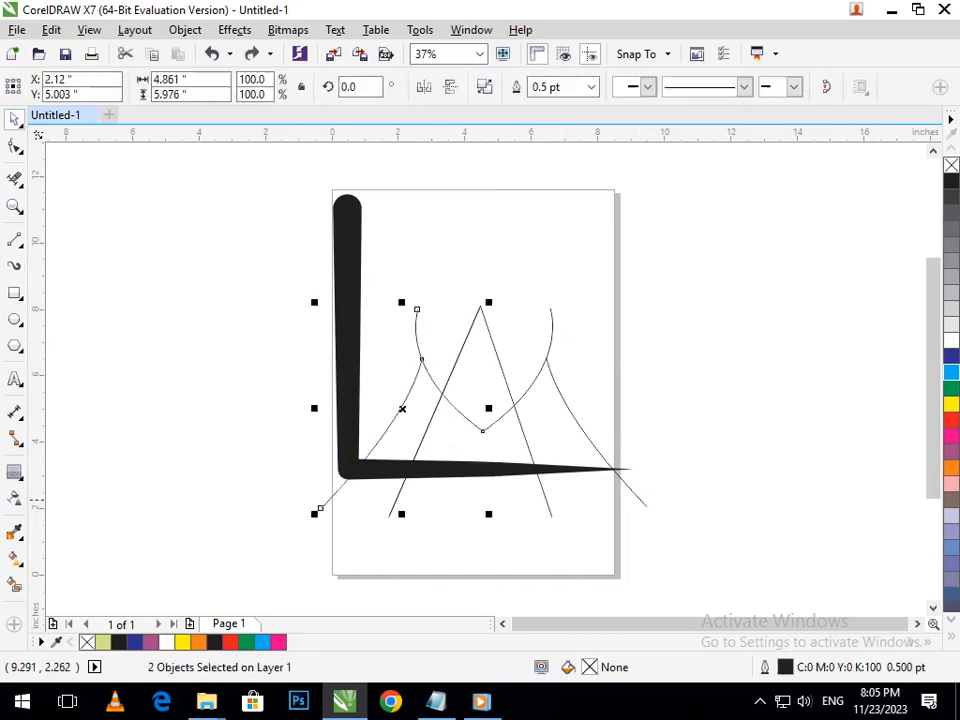
left_click(631, 493, "shift")
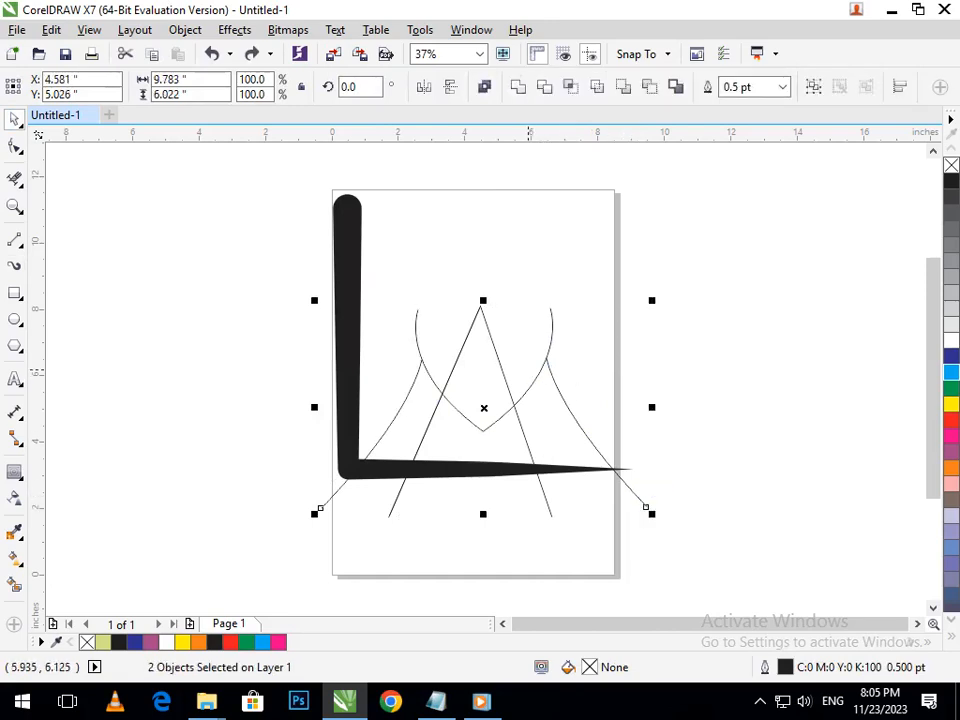
left_click_drag(529, 389, 555, 344)
key("ctrl+z")
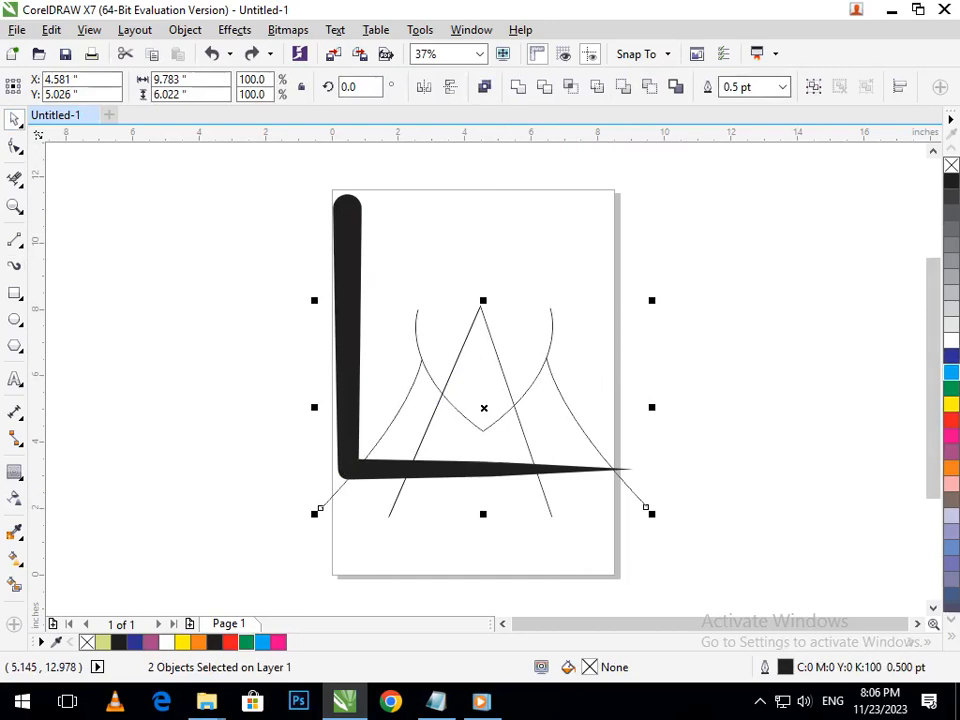
left_click(782, 87)
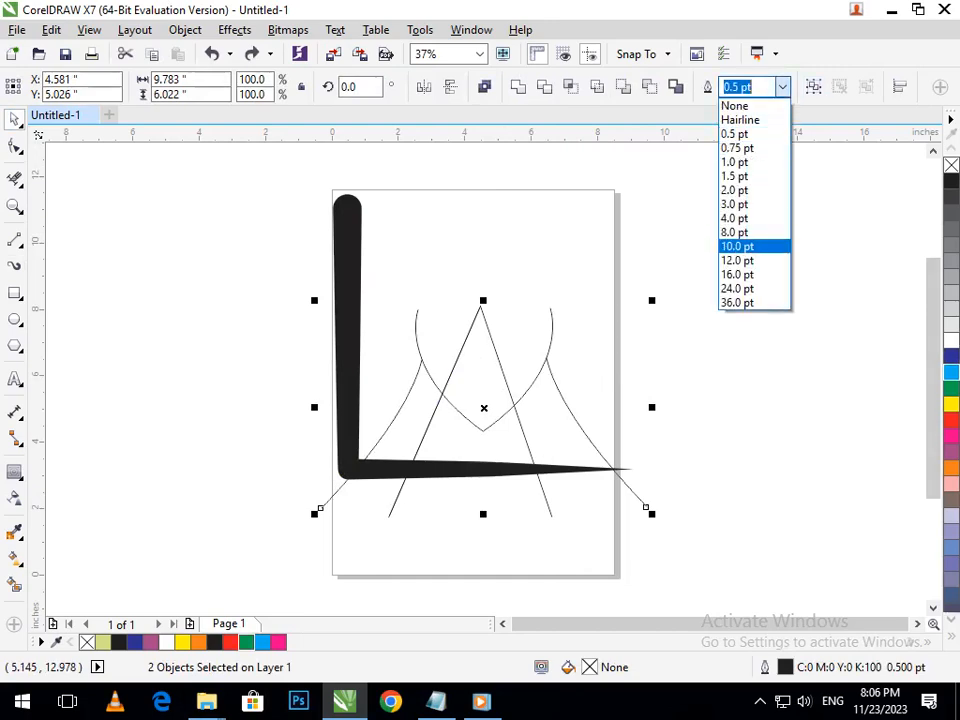
left_click(748, 274)
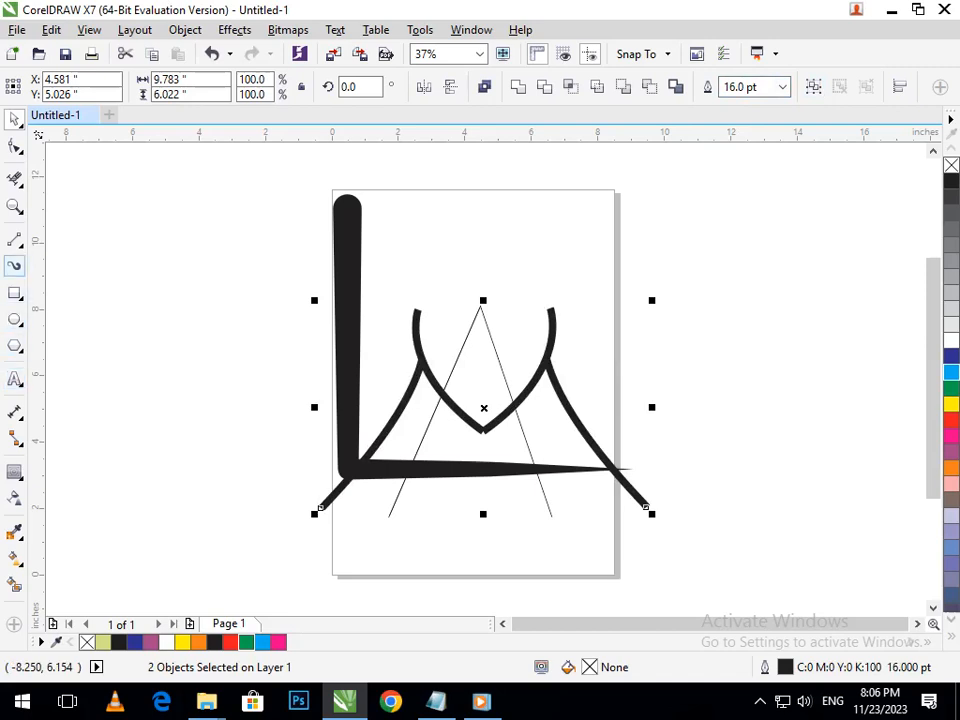
Apply the tapered Artistic Media preset stroke to both mirrored curves and set its stroke width to 0.96 in
left_click(15, 265)
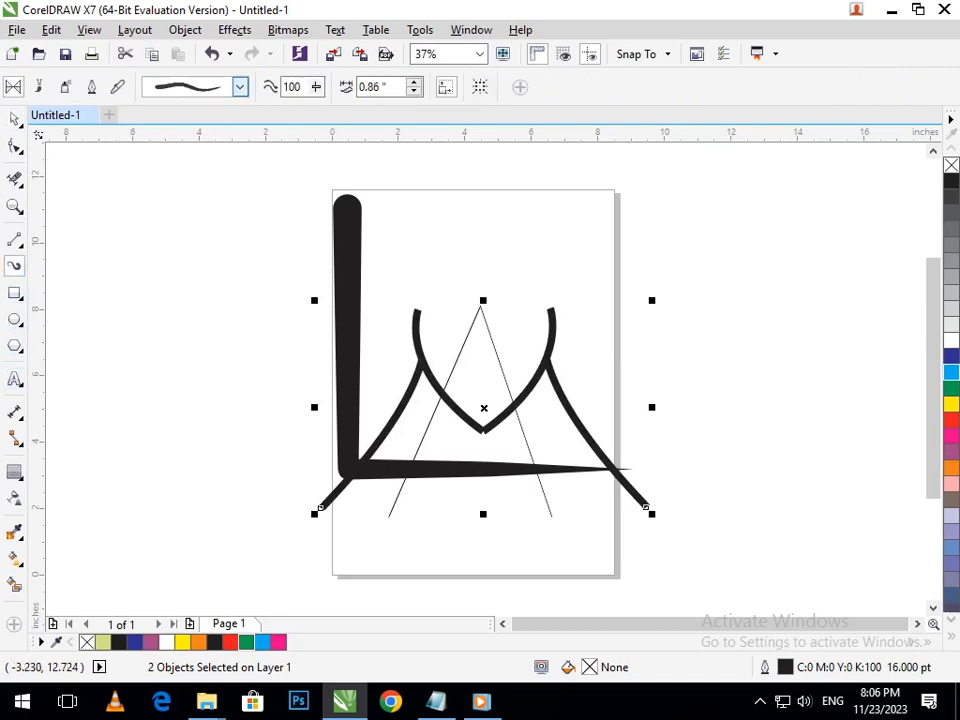
left_click(239, 87)
left_click(200, 433)
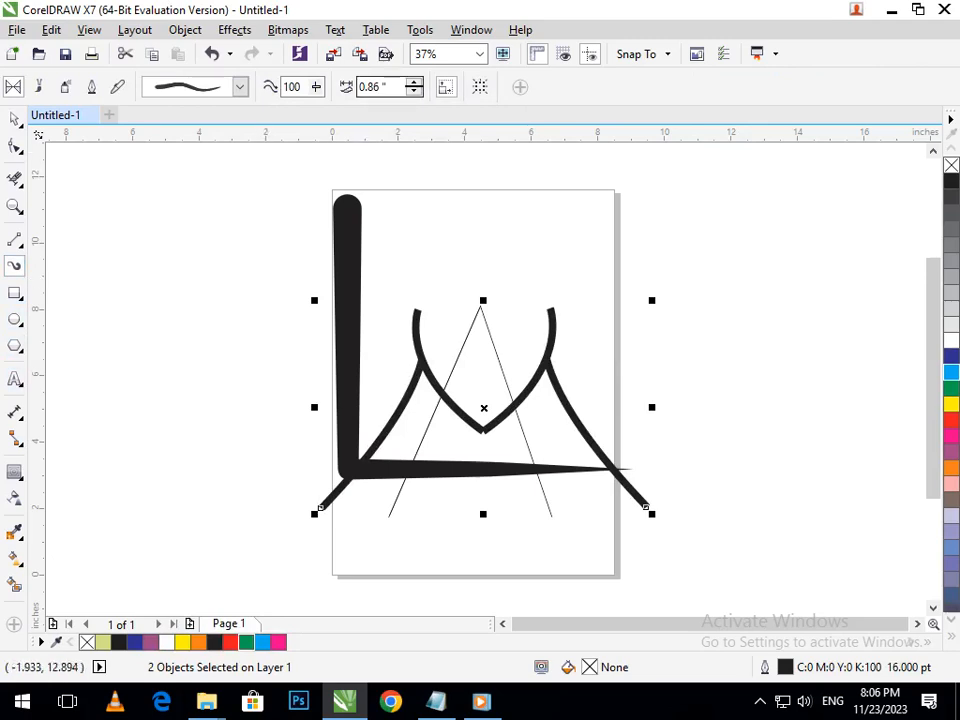
left_click(413, 82)
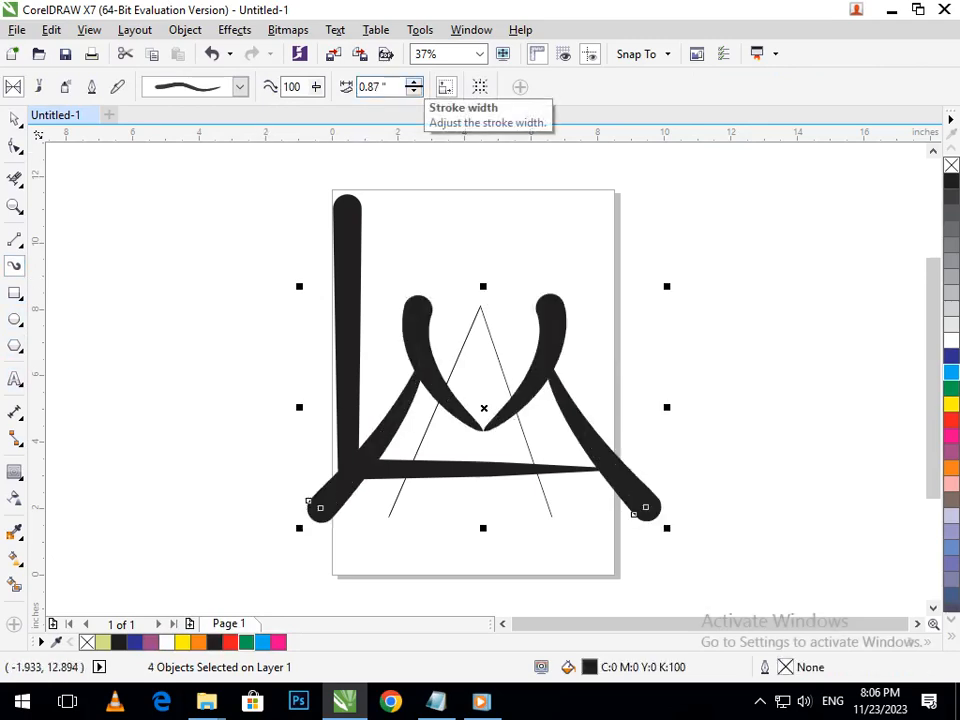
scroll(413, 86, "down", 11)
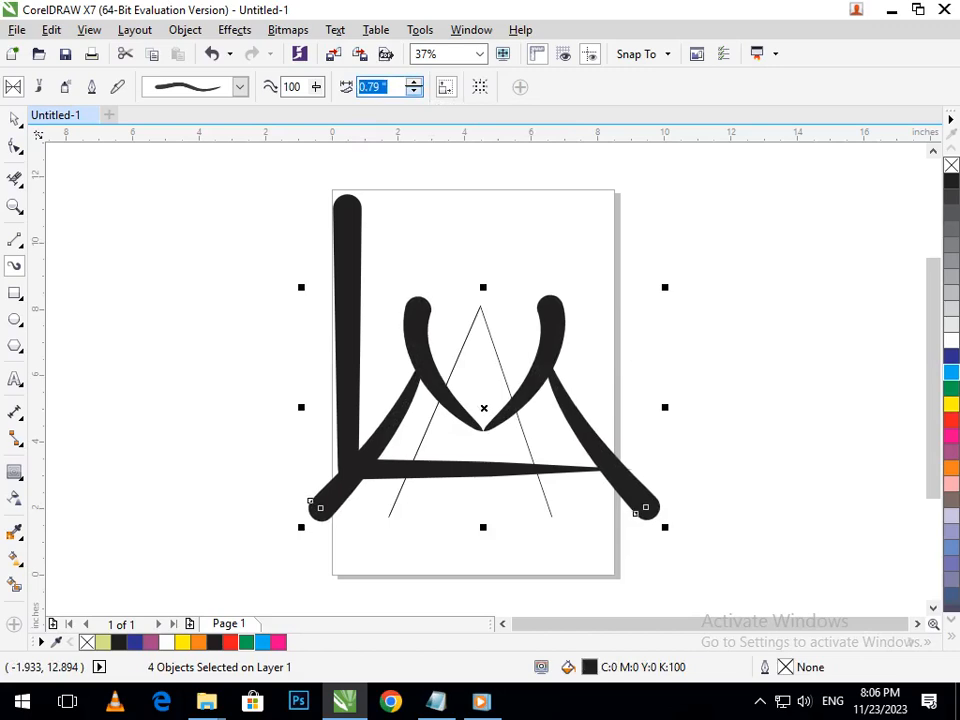
scroll(413, 86, "down", 5)
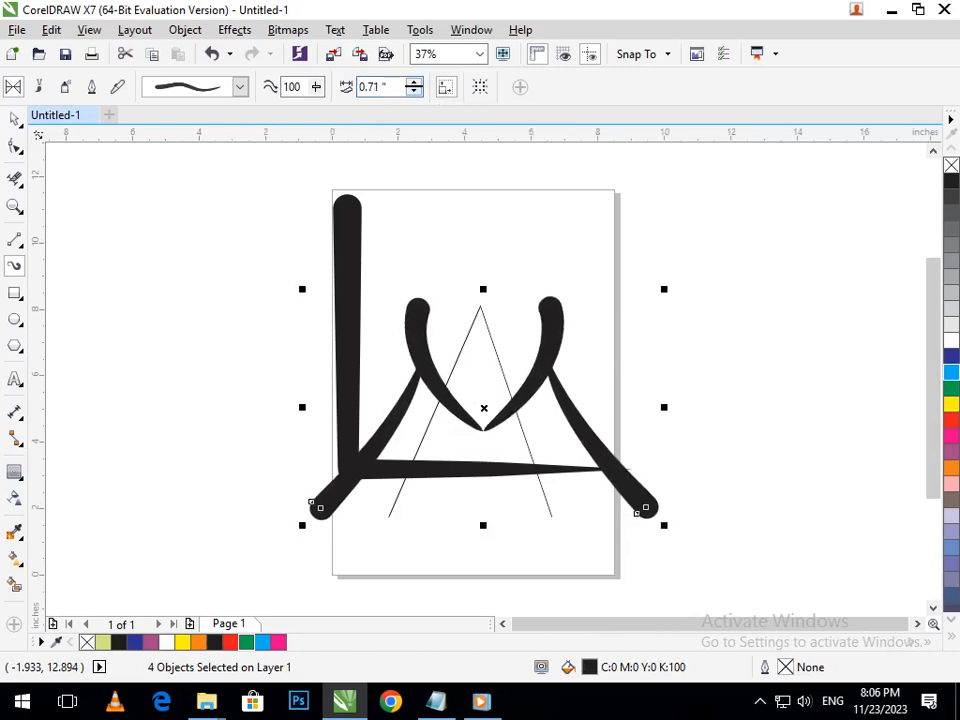
scroll(413, 86, "up", 1)
scroll(413, 86, "up", 6)
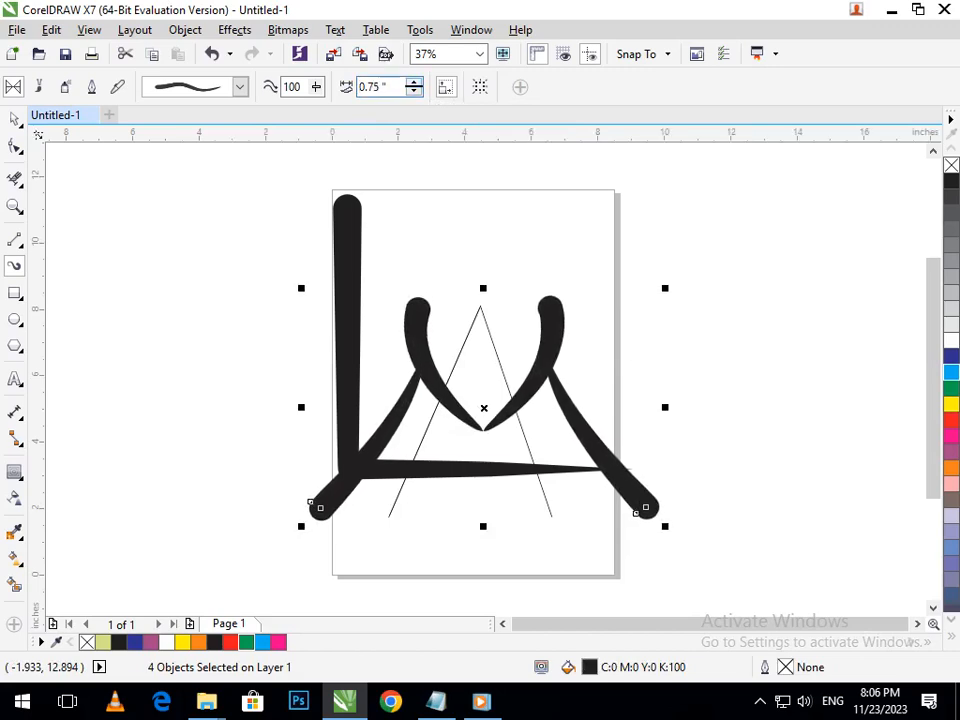
scroll(413, 86, "up", 10)
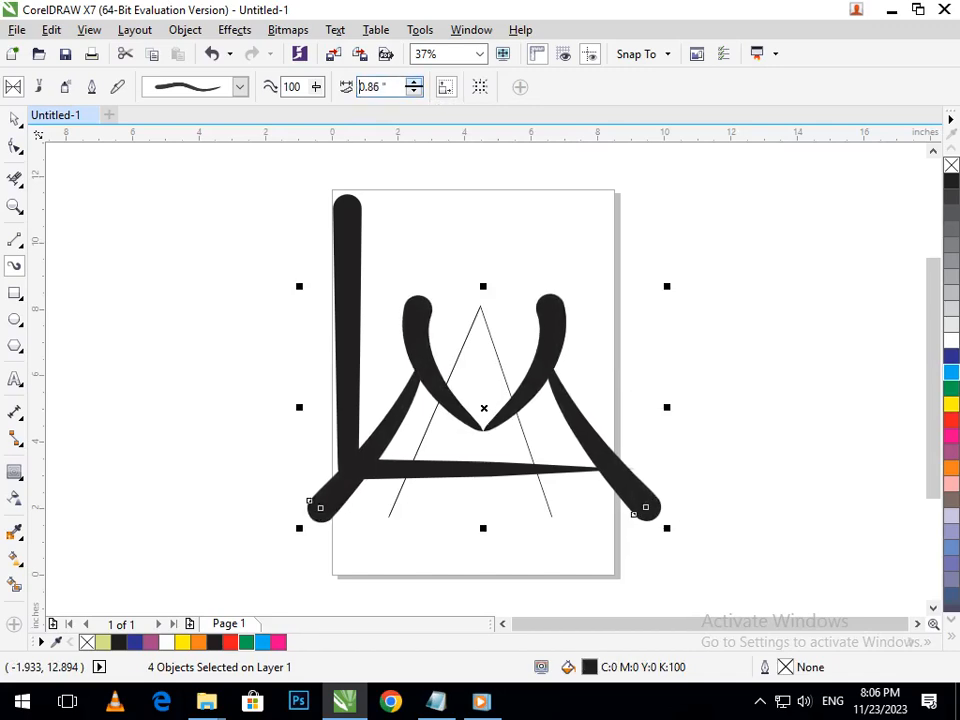
scroll(413, 86, "up", 8)
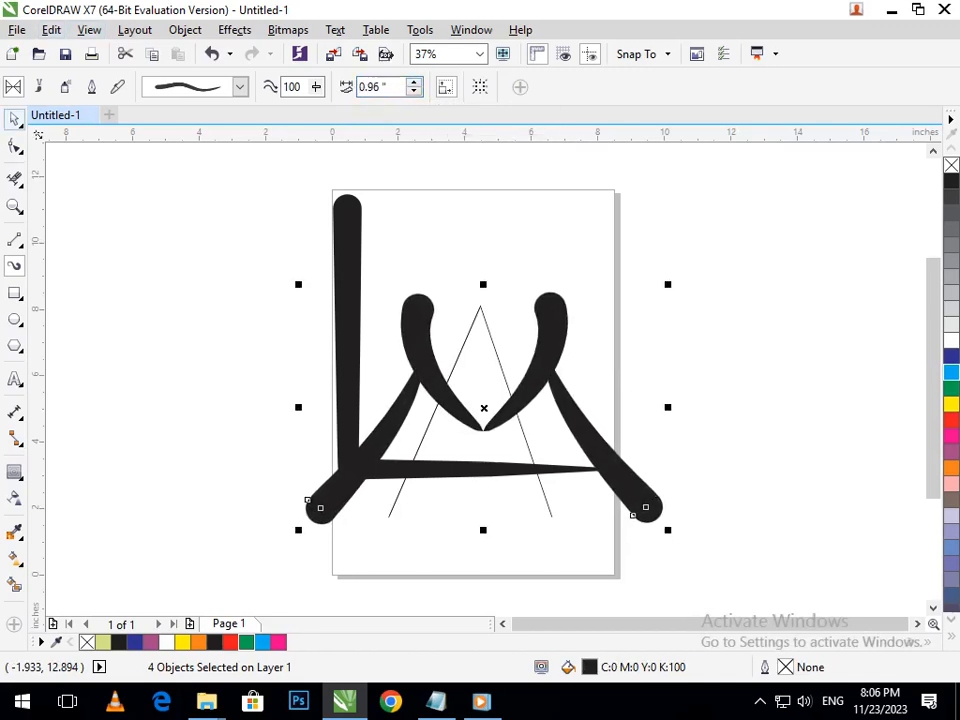
Apply the tapered Artistic Media stroke to both lines of the A shape with a stroke width of 0.97 in
left_click(14, 119)
left_click(332, 417)
left_click(392, 510)
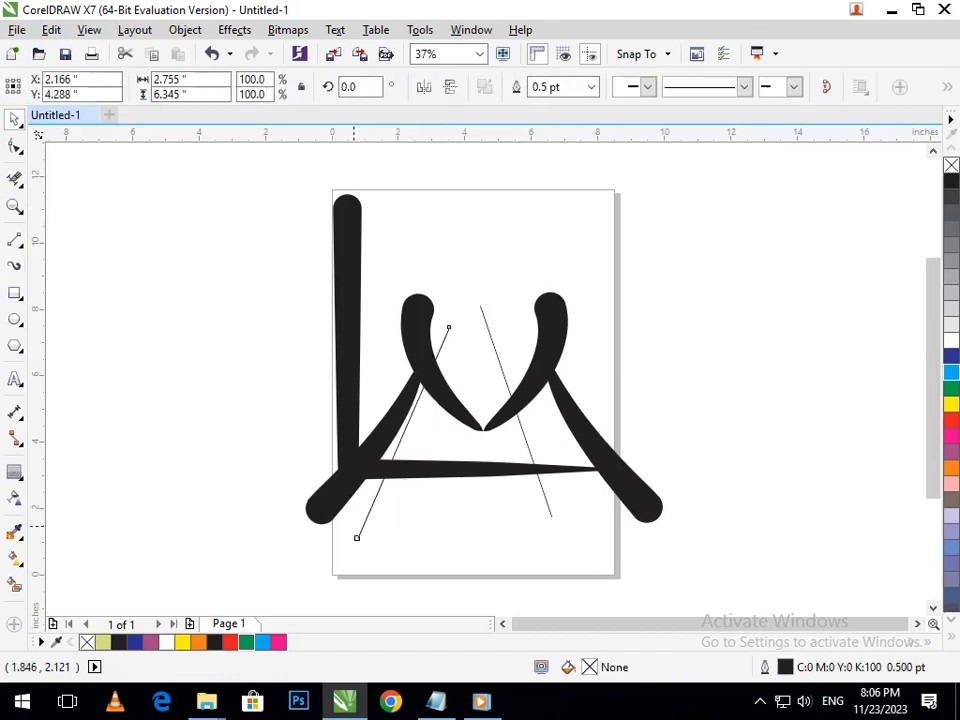
left_click(553, 514, "shift")
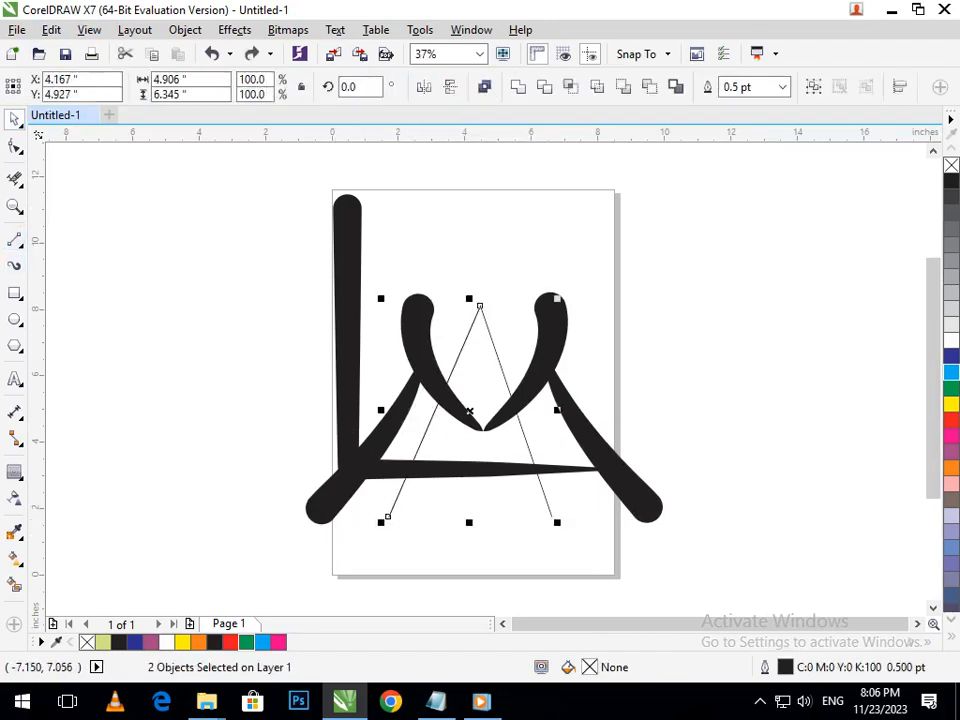
left_click(14, 265)
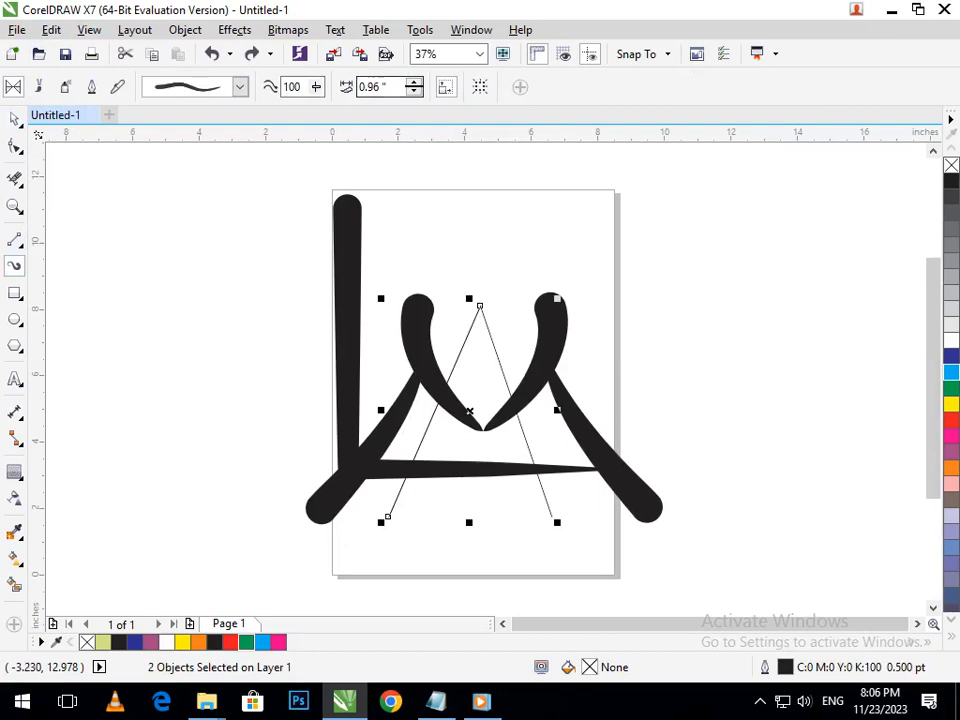
left_click(413, 82)
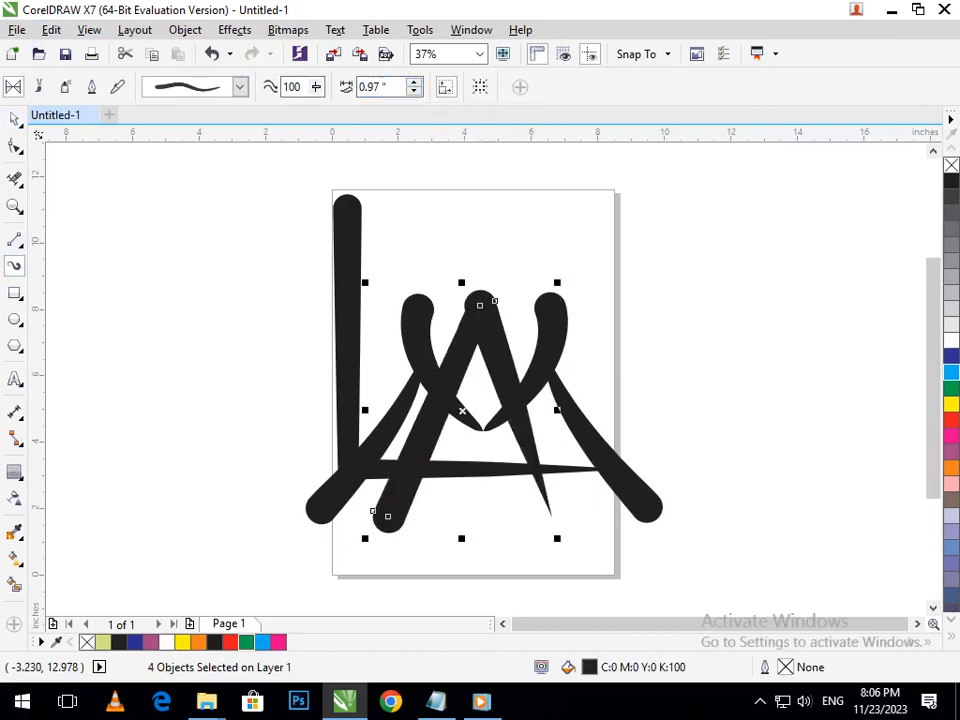
Try other Artistic Media presets on the A shape, settling on the flat-ended stroke that narrows in the middle, and deselect it
left_click(240, 87)
left_click(217, 158)
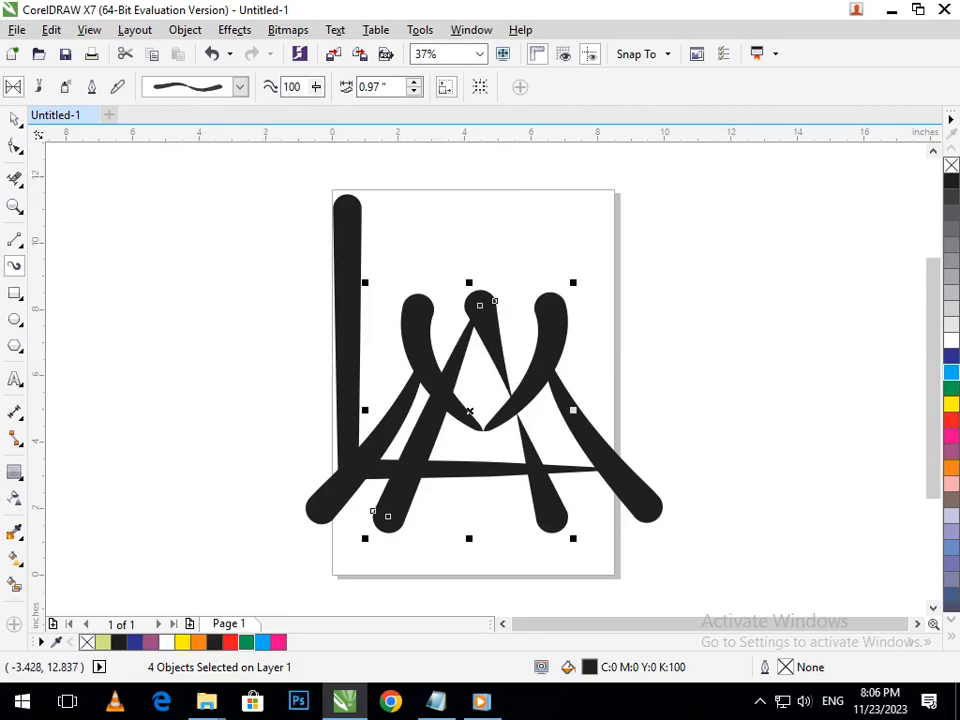
left_click(240, 87)
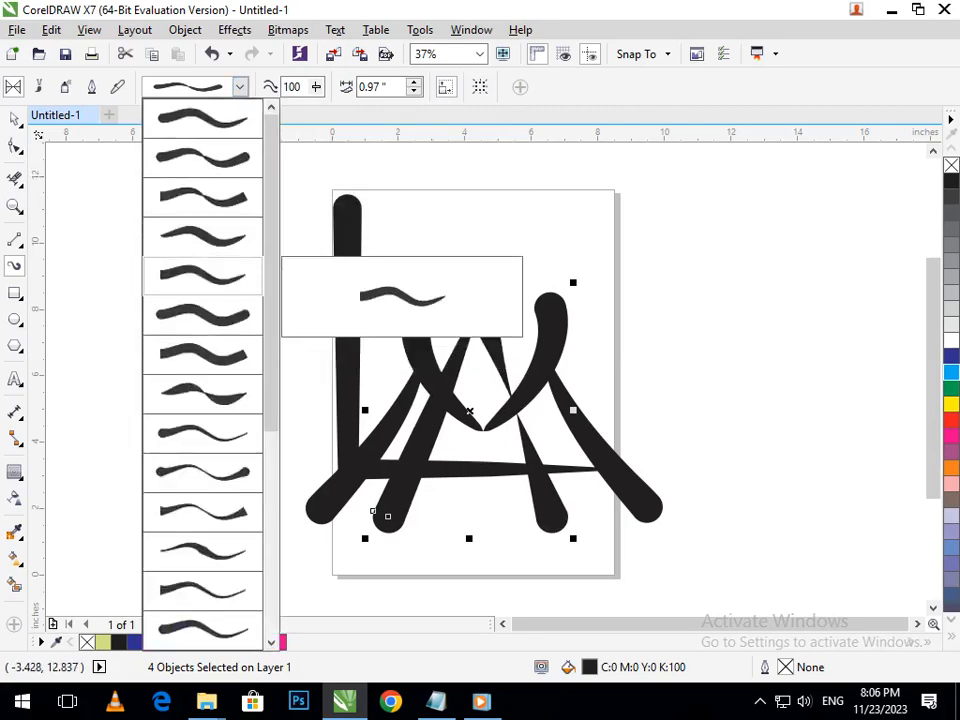
left_click(202, 236)
left_click(239, 87)
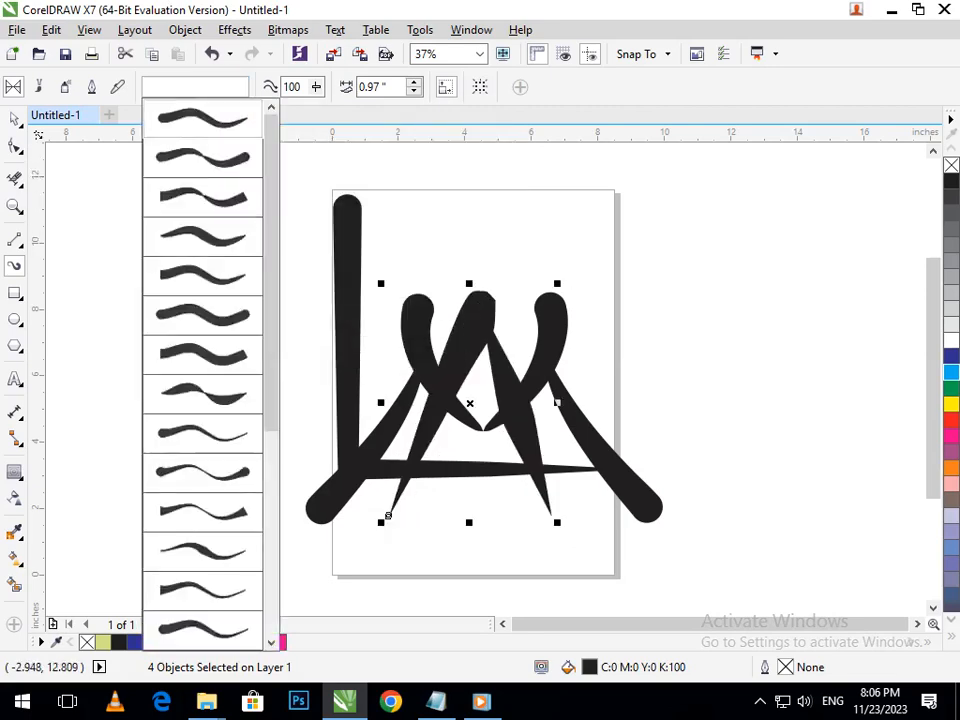
left_click(212, 122)
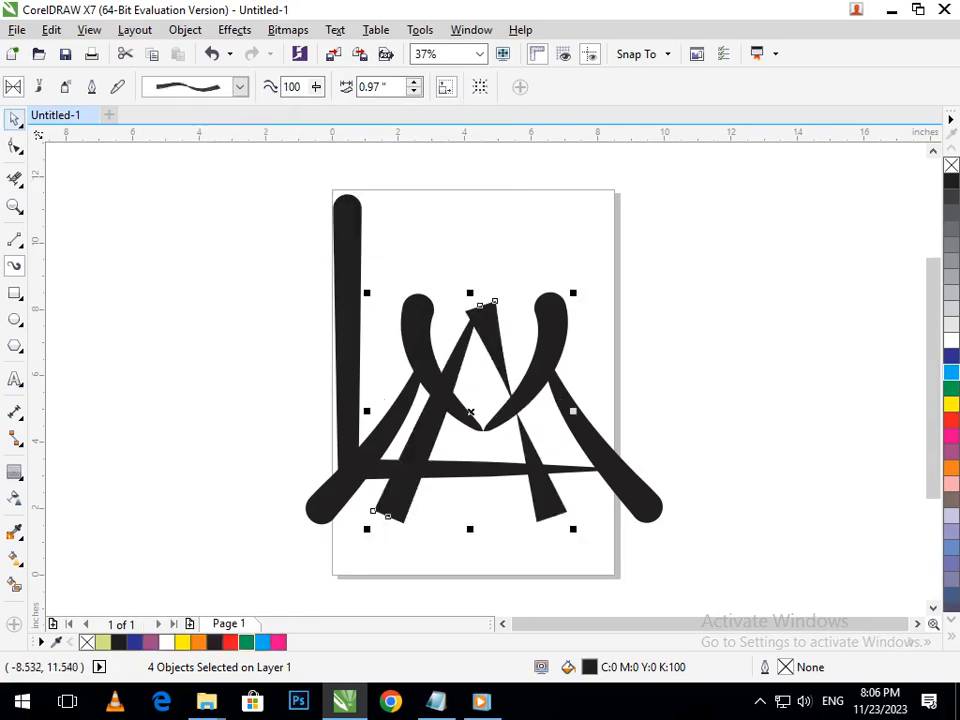
left_click(14, 119)
left_click(87, 247)
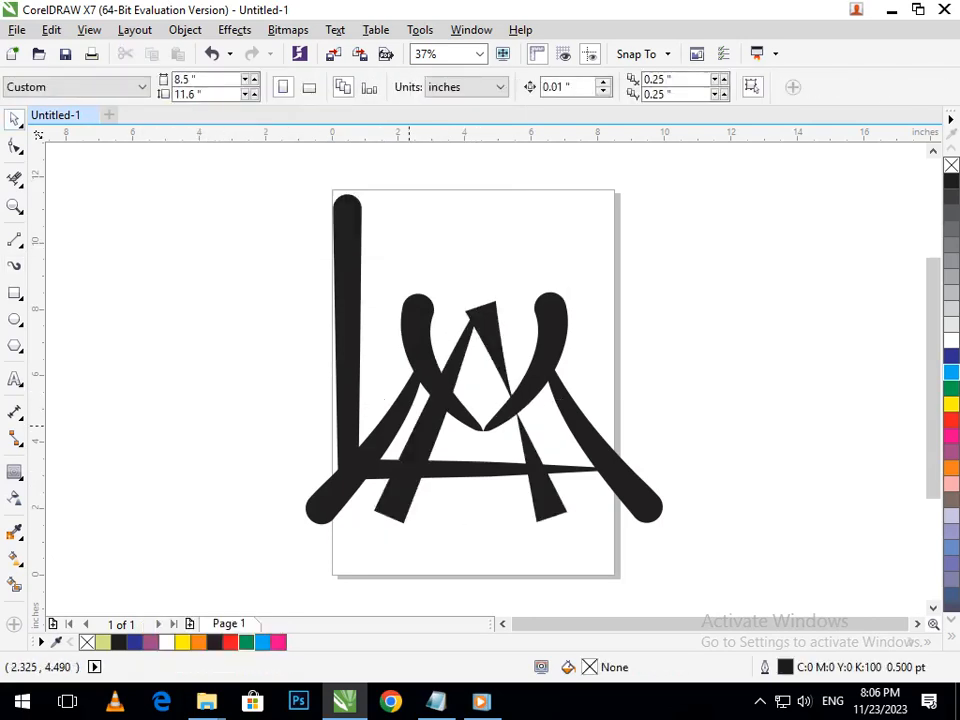
Try Smart Fill on the L's stem and shift the original black stroke aside, and undo both
left_click(384, 487)
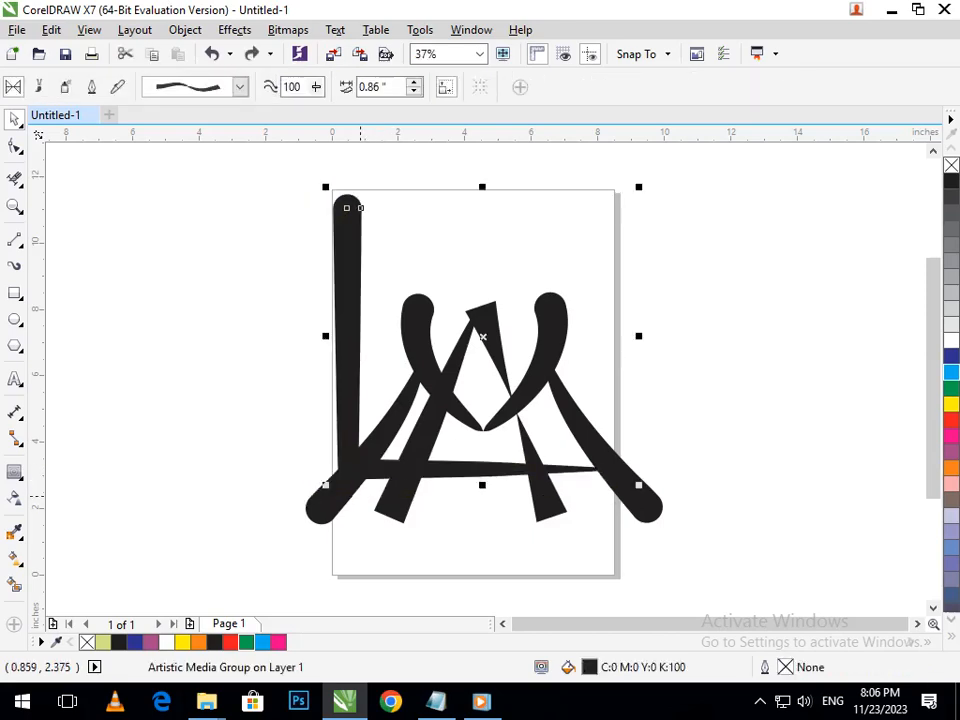
left_click(14, 585)
left_click(338, 377)
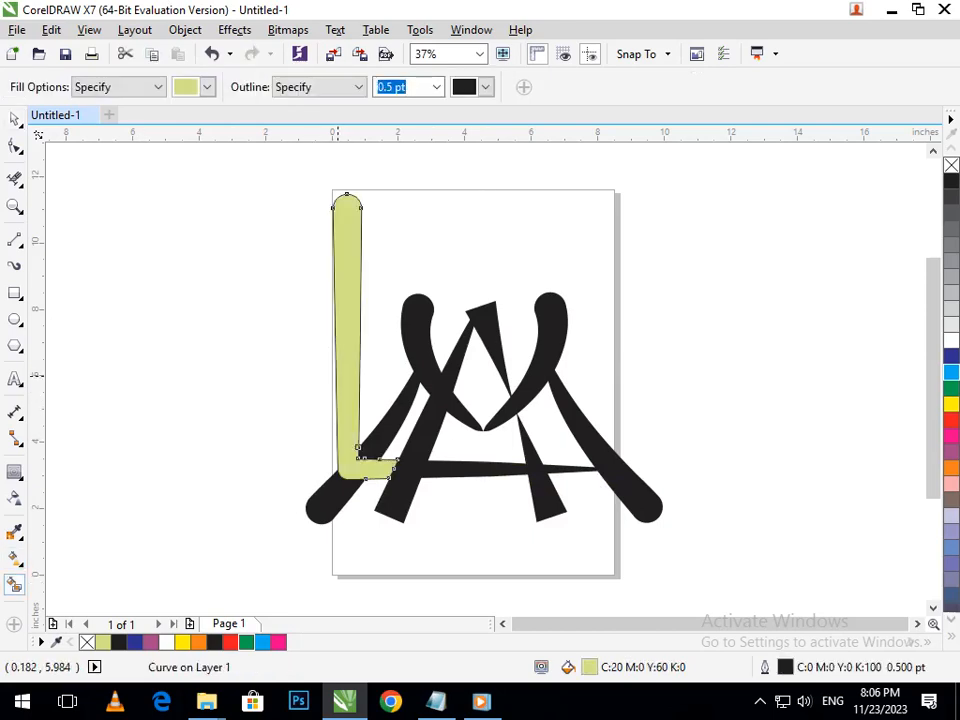
key("ctrl+z")
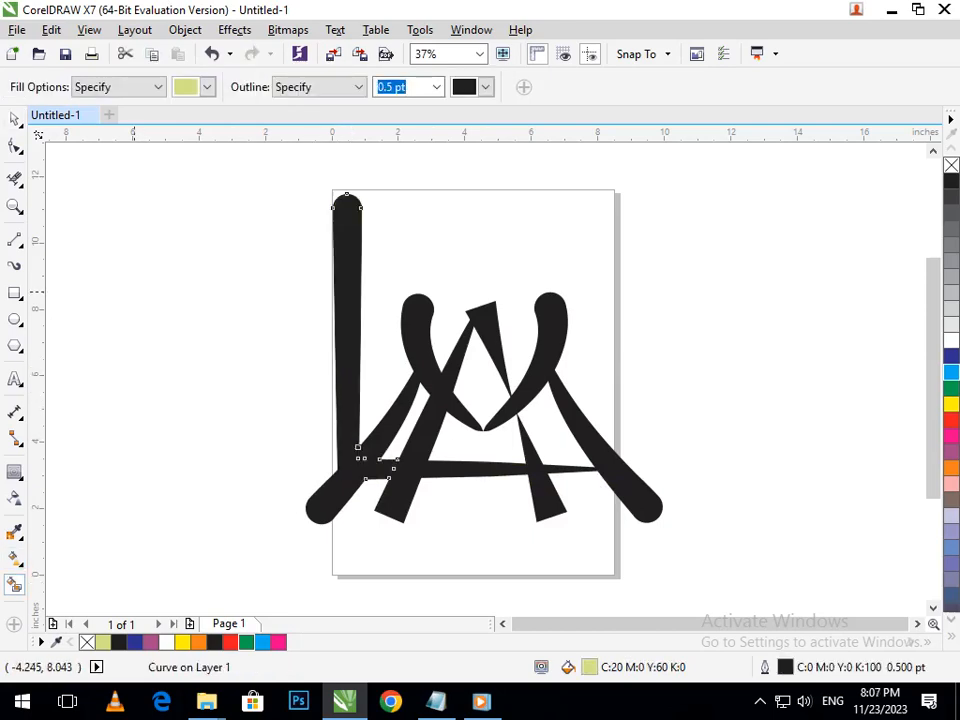
left_click(14, 119)
left_click_drag(347, 322, 247, 355)
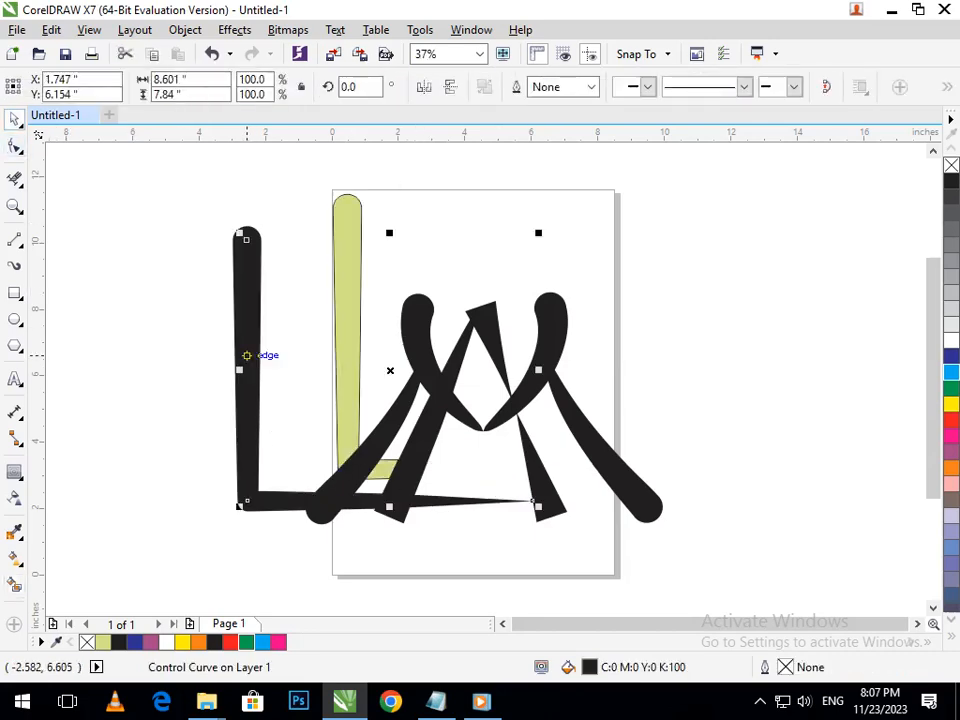
key("ctrl+z")
Smart Fill the L's stem, the A's left leg, the lower crossbar half and the left curve's segments in light green with a 0.5 pt outline
left_click(14, 583)
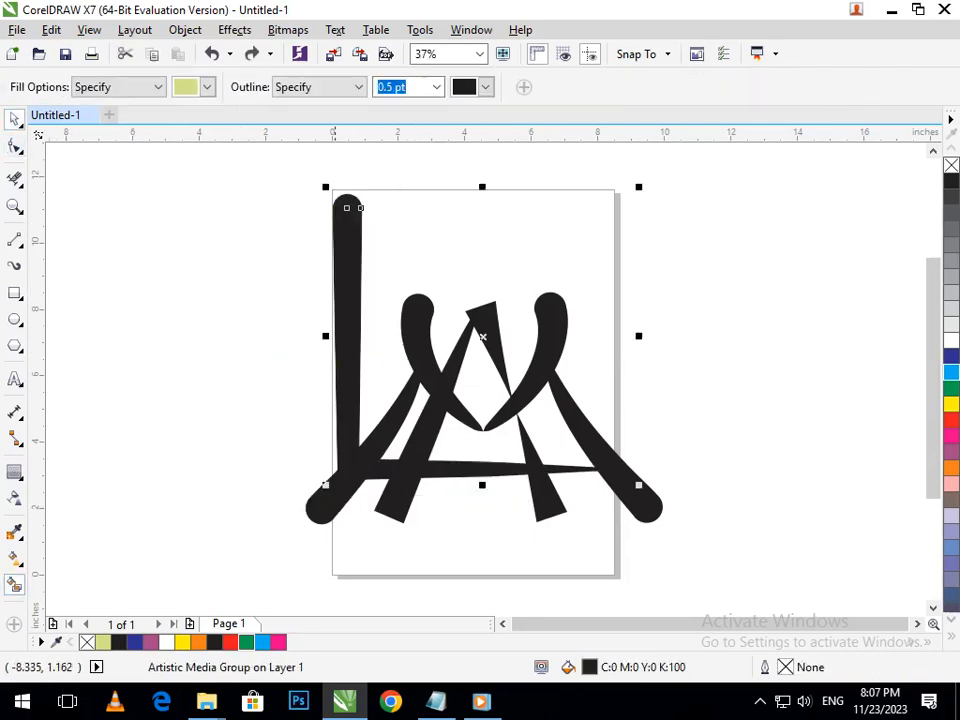
left_click(363, 469)
left_click(415, 474)
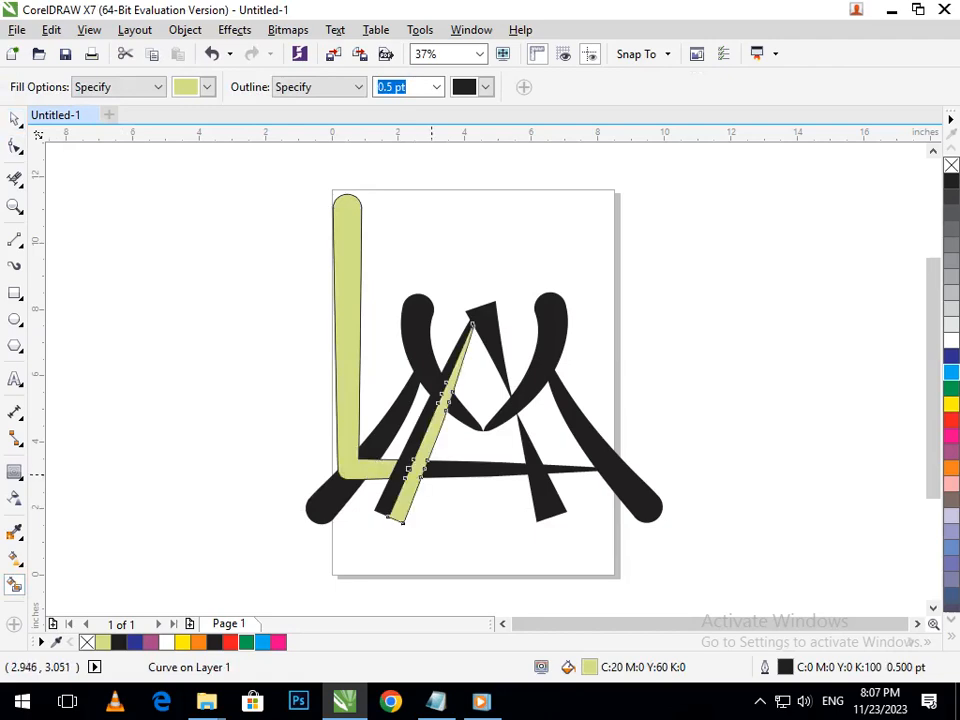
left_click(440, 471)
left_click(409, 463)
left_click(391, 432)
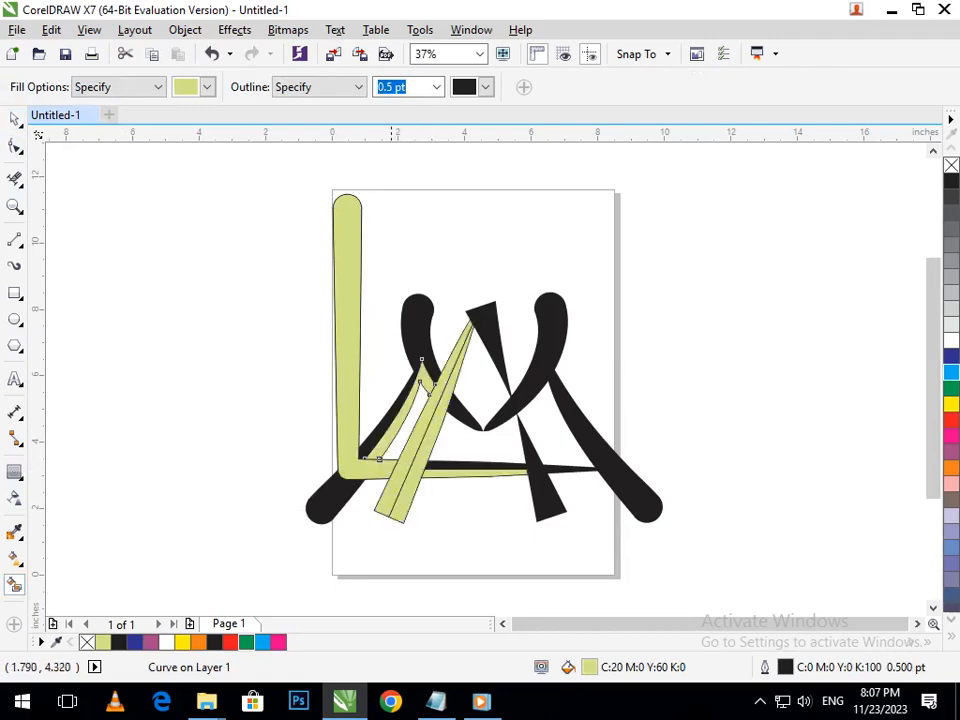
left_click(346, 484)
left_click(388, 429)
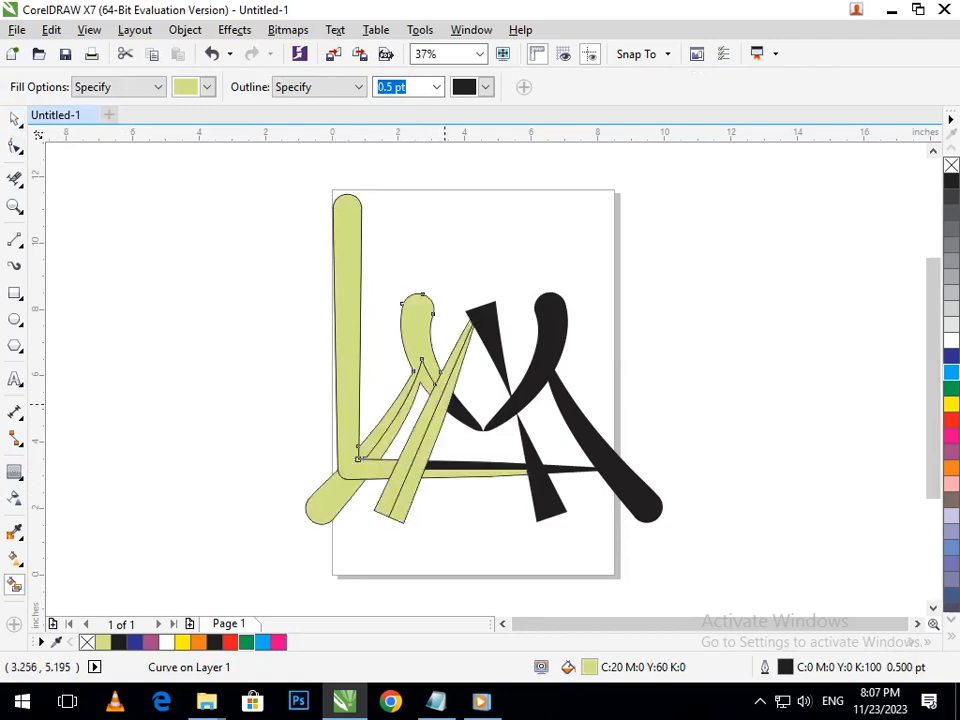
Smart Fill the pointed ends of the mirrored curves, the right curve down to its rounded foot, and the A's right leg
left_click(462, 412)
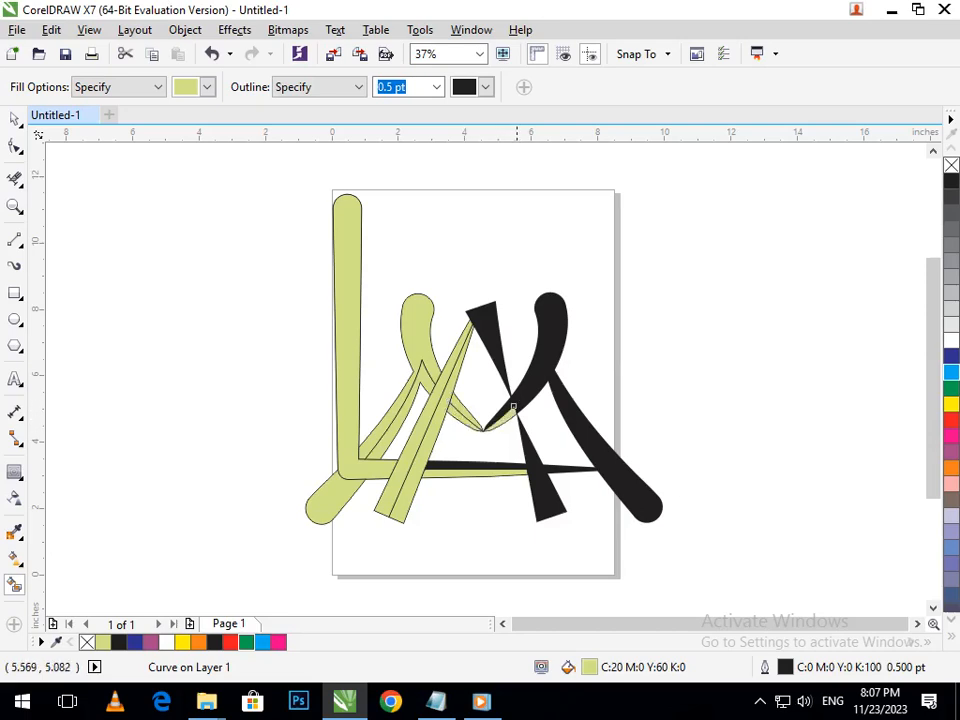
left_click(524, 376)
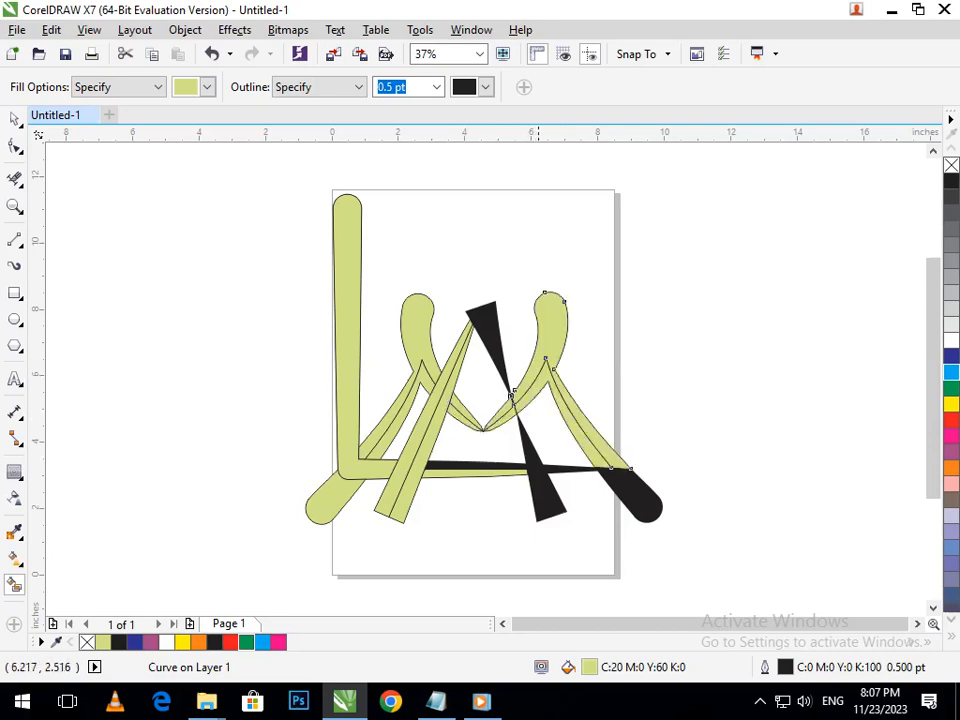
left_click(538, 490)
left_click(497, 352)
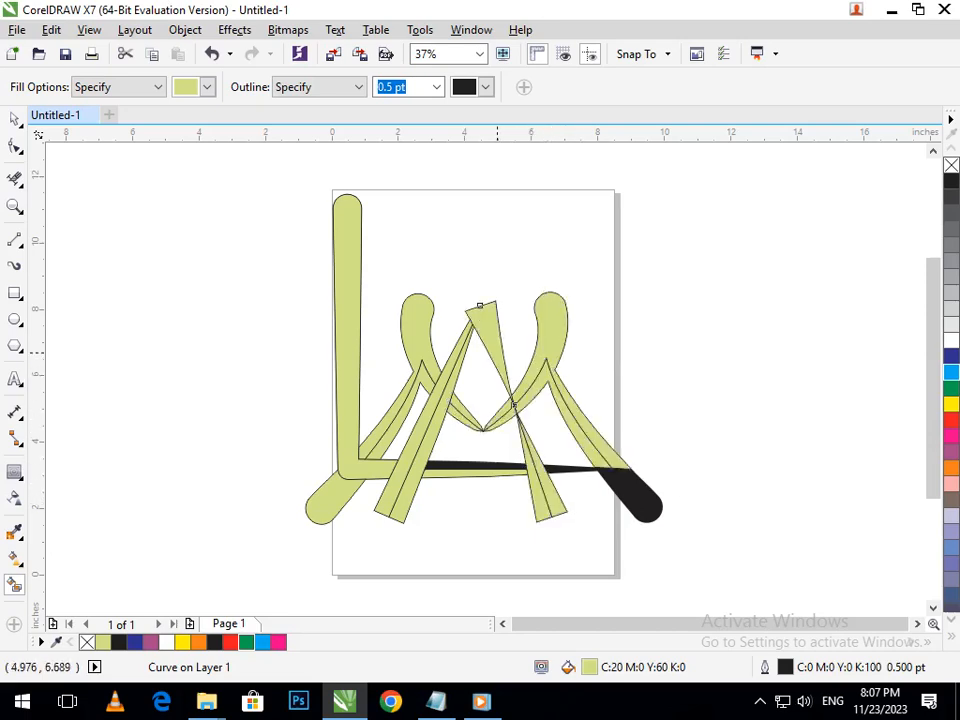
left_click(637, 506)
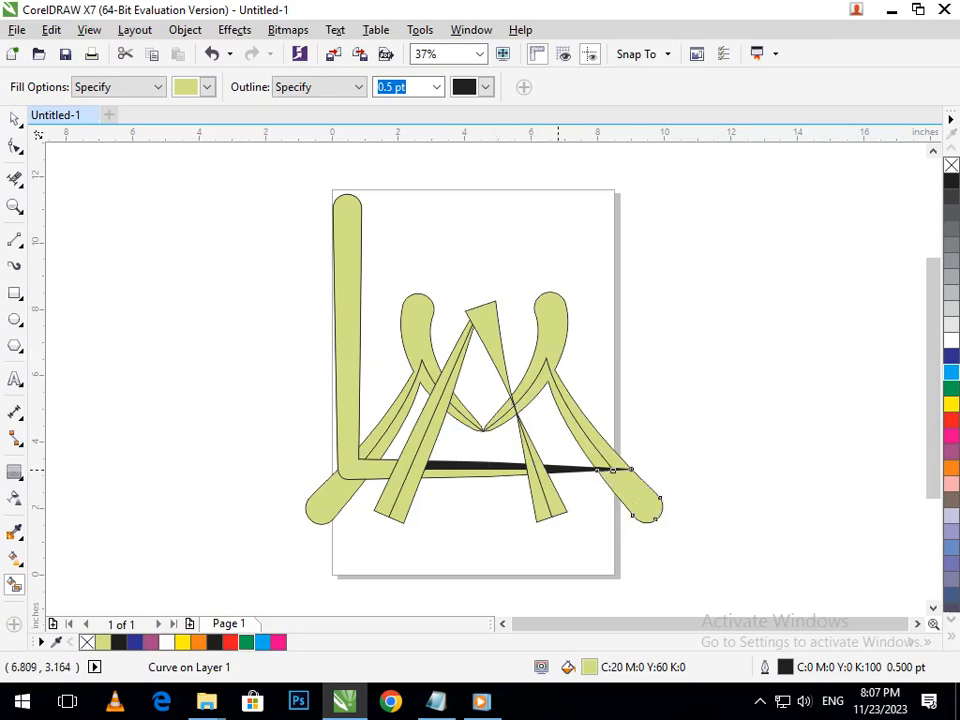
Smart Fill the remaining black sections of the L's horizontal bar, between the A's legs and out to the tapered tip
left_click(476, 467)
key("ctrl+z")
left_click(517, 471)
key("ctrl+z")
left_click(480, 467)
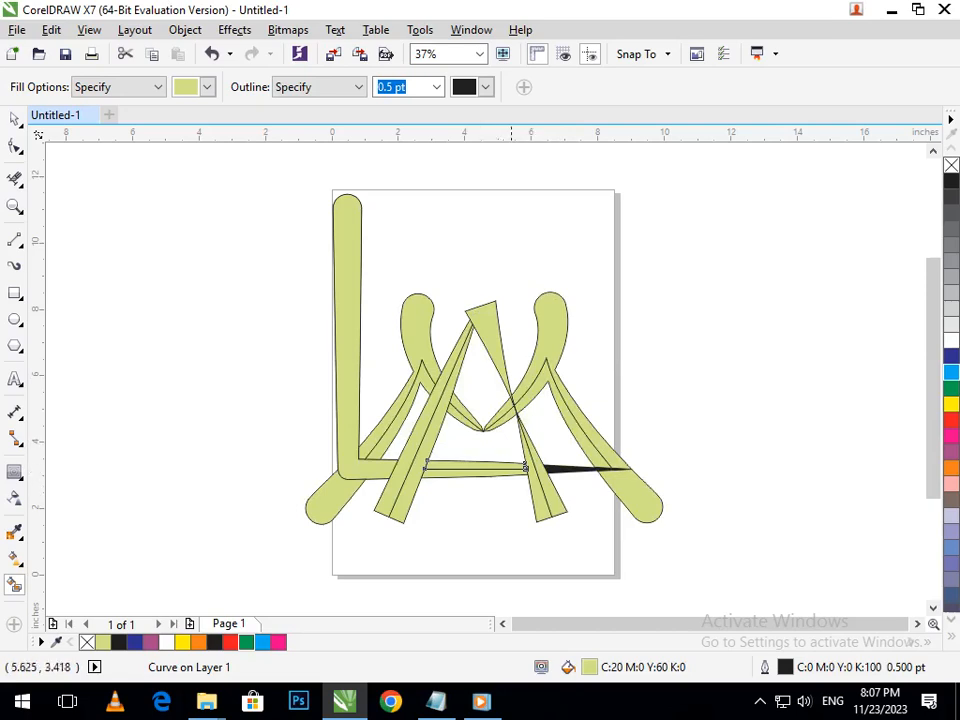
scroll(511, 460, "up", 5)
left_click(531, 440)
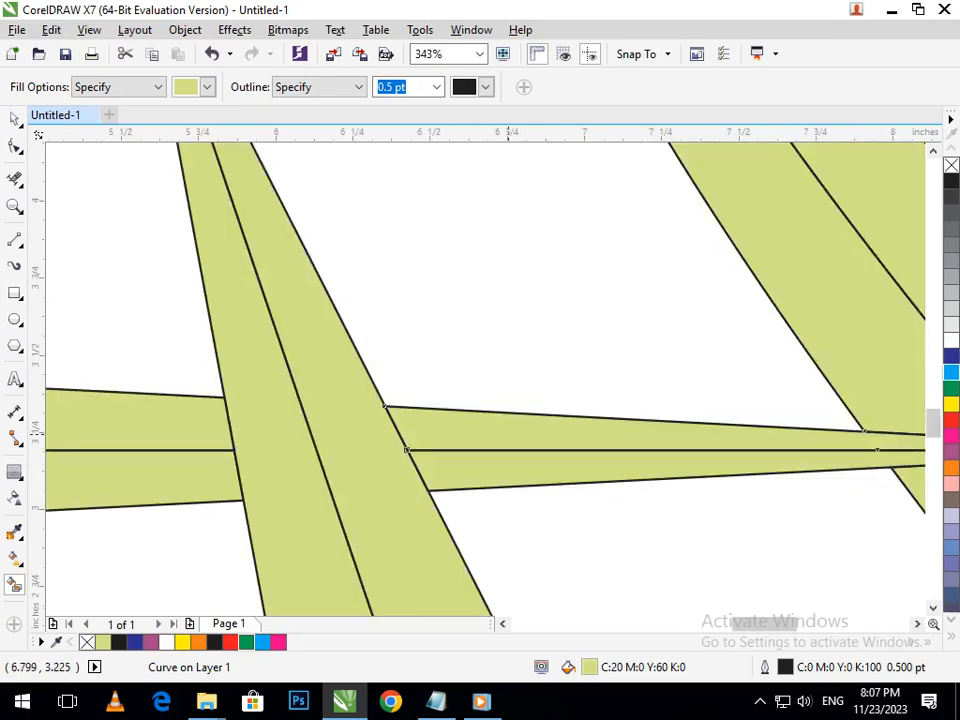
scroll(531, 440, "down", 5)
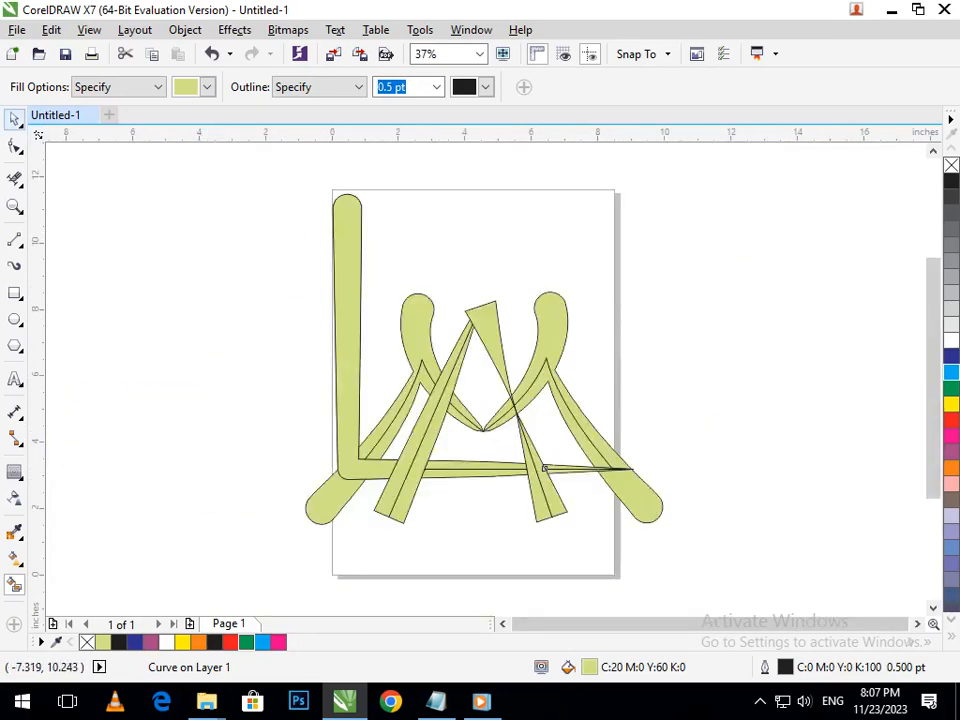
Weld the two filled halves of the A's left leg into one shape, keeping it in its original position
left_click(14, 119)
left_click(151, 328)
left_click_drag(410, 510, 432, 545)
key("ctrl+z")
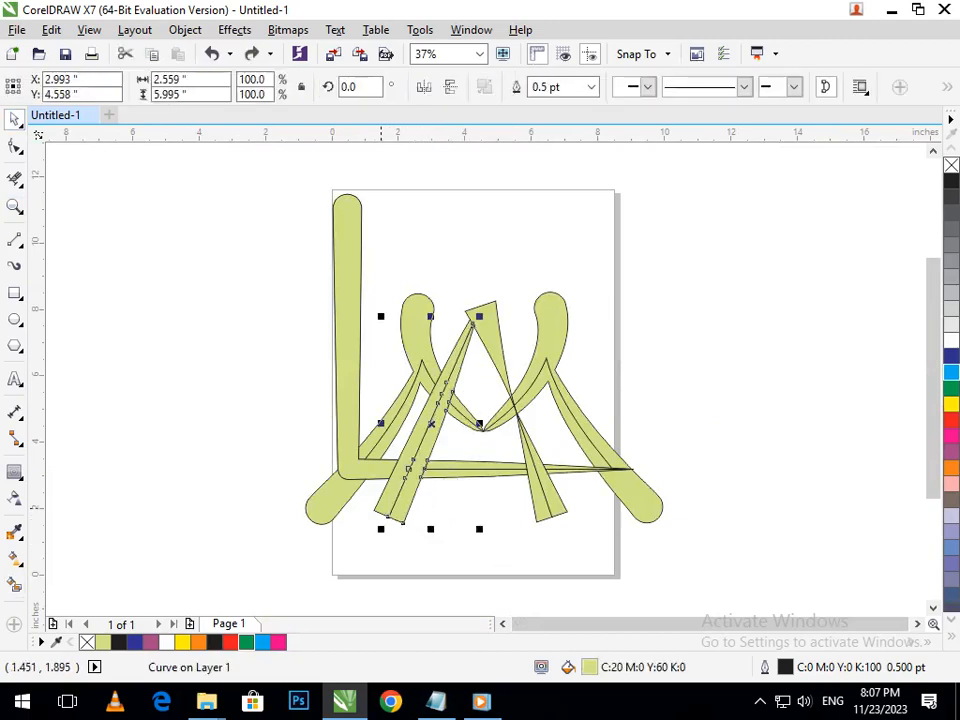
left_click(384, 501, "shift")
left_click(544, 87)
left_click(565, 445)
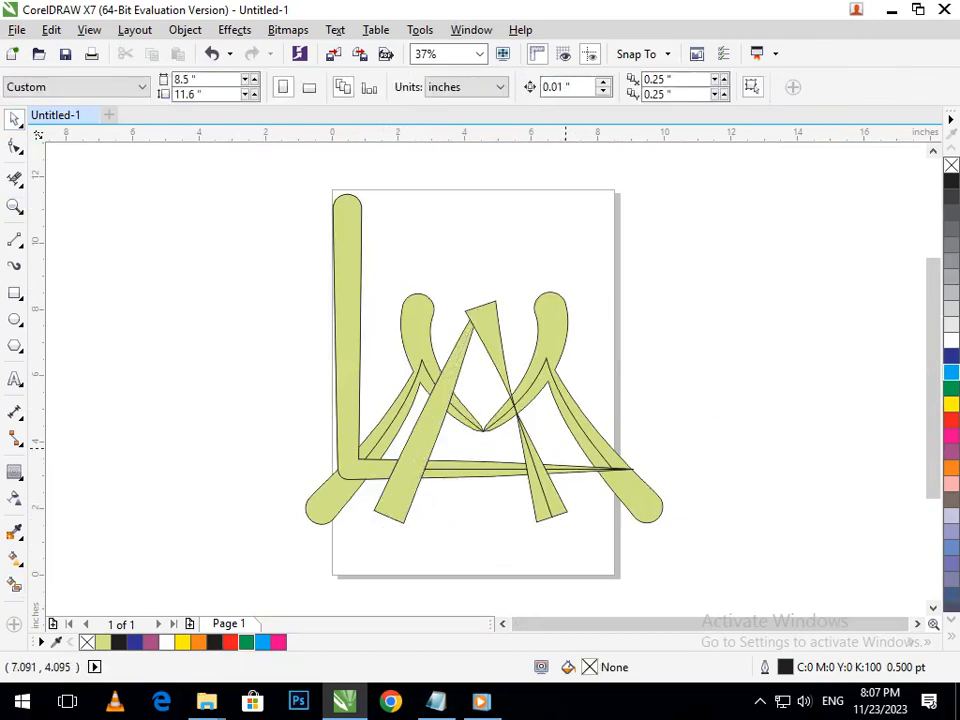
Weld the filled pieces of the A's right leg into one shape
left_click_drag(556, 498, 535, 499)
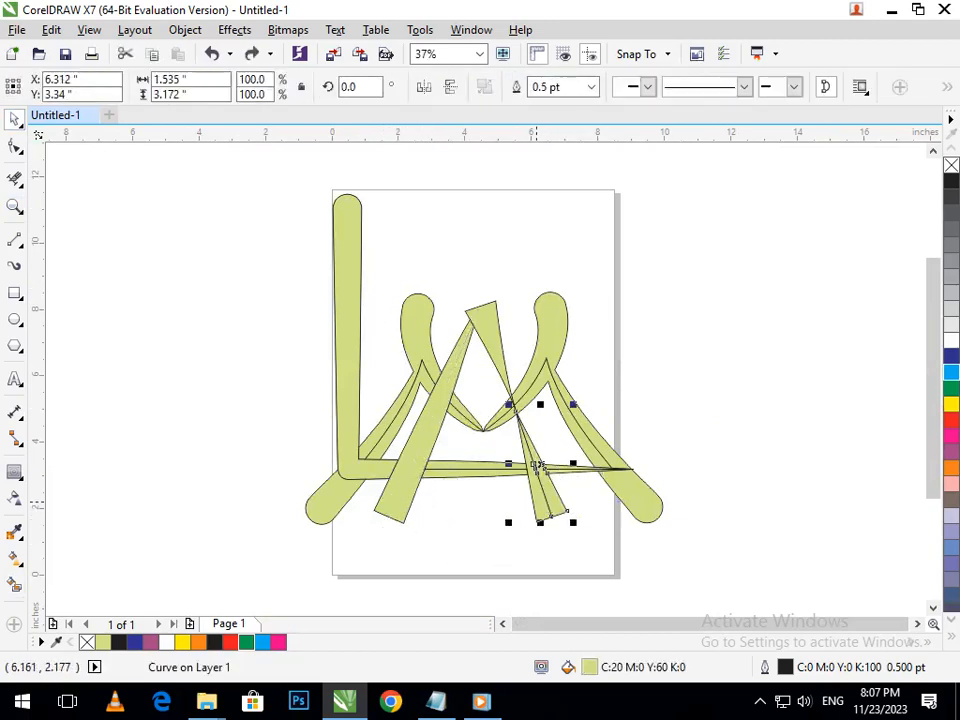
left_click(536, 466, "shift")
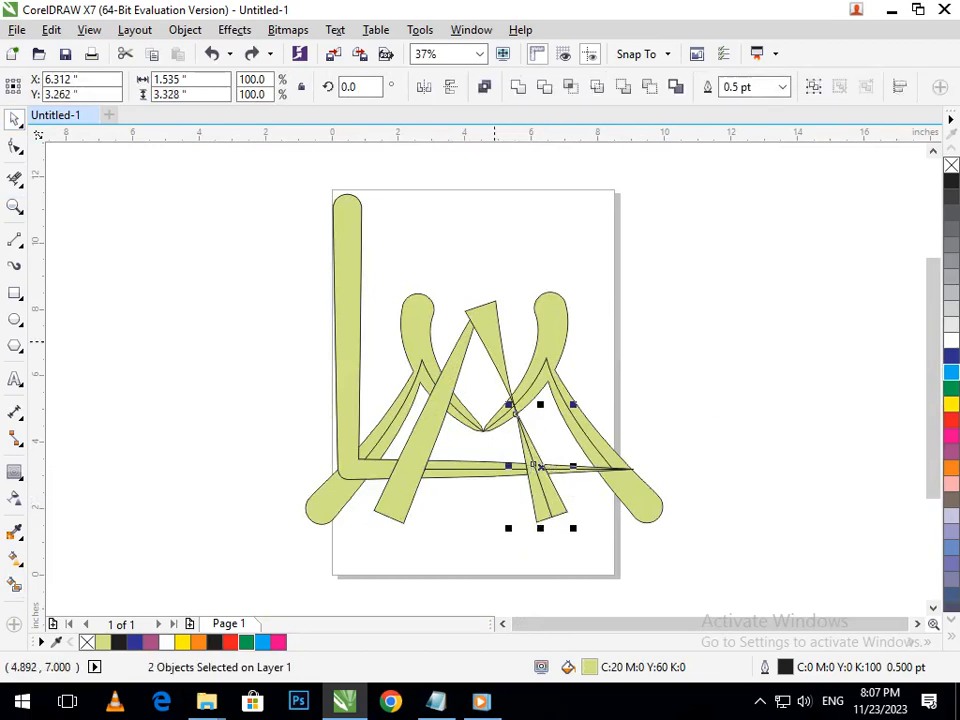
left_click(494, 341, "shift")
left_click(518, 87)
left_click(705, 381)
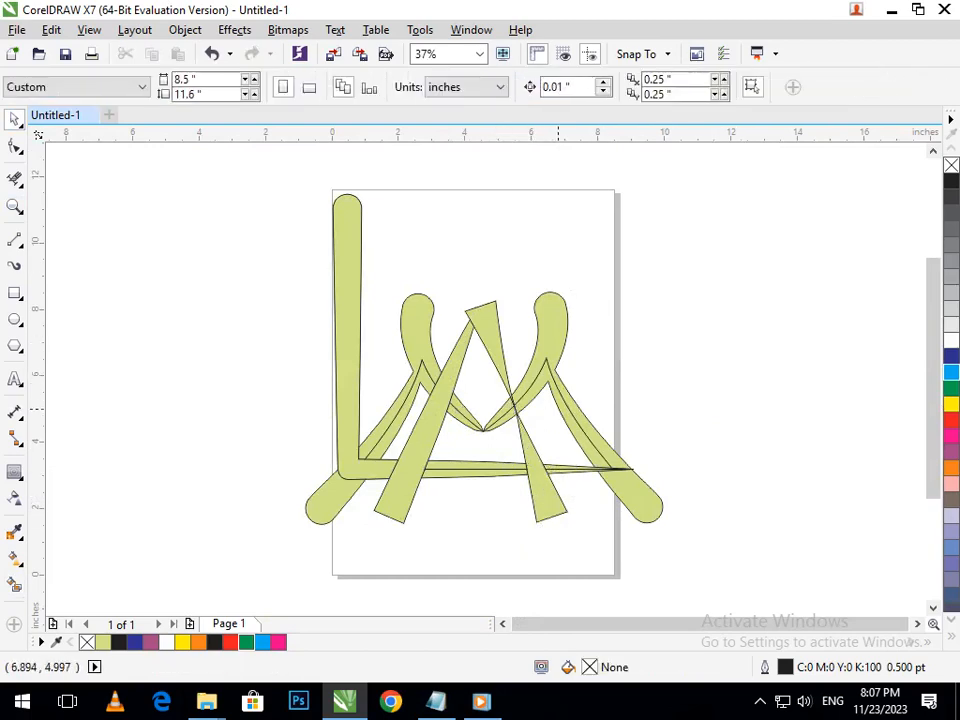
Weld the upper and lower halves of the L's horizontal bar between the A's legs, keeping them in place
left_click_drag(332, 429, 480, 483)
scroll(467, 481, "up", 5)
left_click_drag(468, 438, 469, 508)
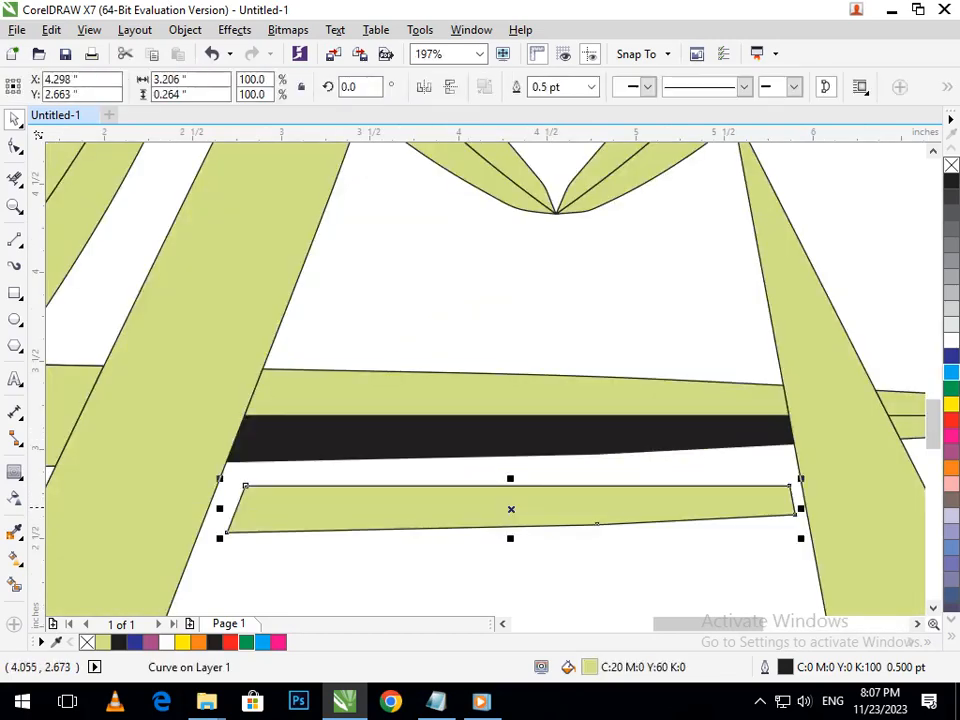
key("ctrl+z")
left_click(463, 393, "shift")
left_click(518, 87)
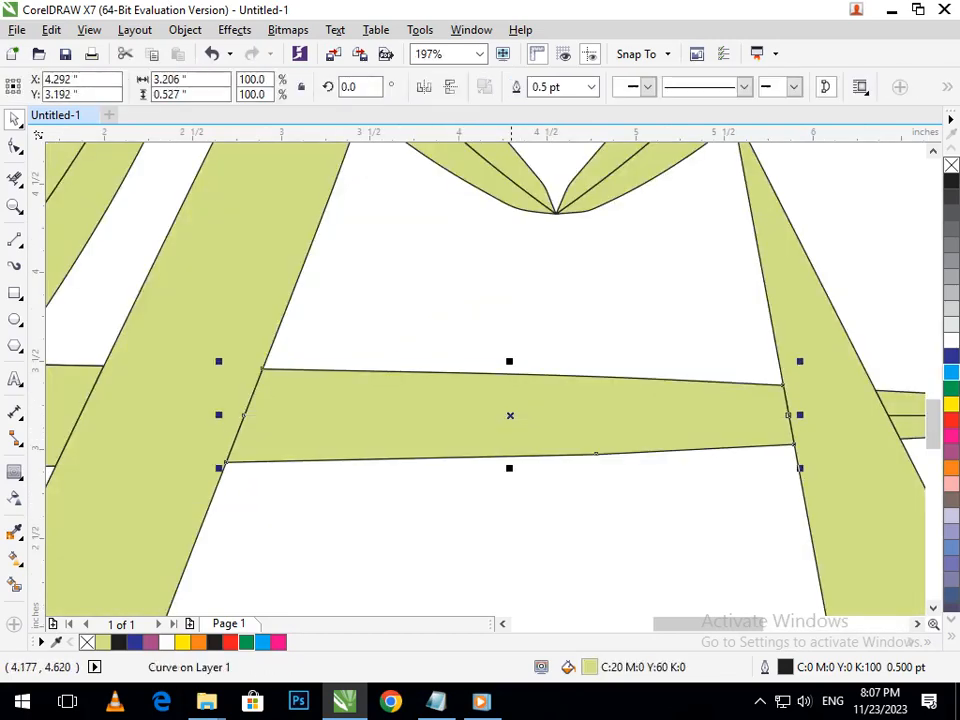
Weld the two halves of the horizontal bar's tapered tip beyond the A's right leg
key("F3")
left_click(731, 436)
scroll(650, 501, "up", 2)
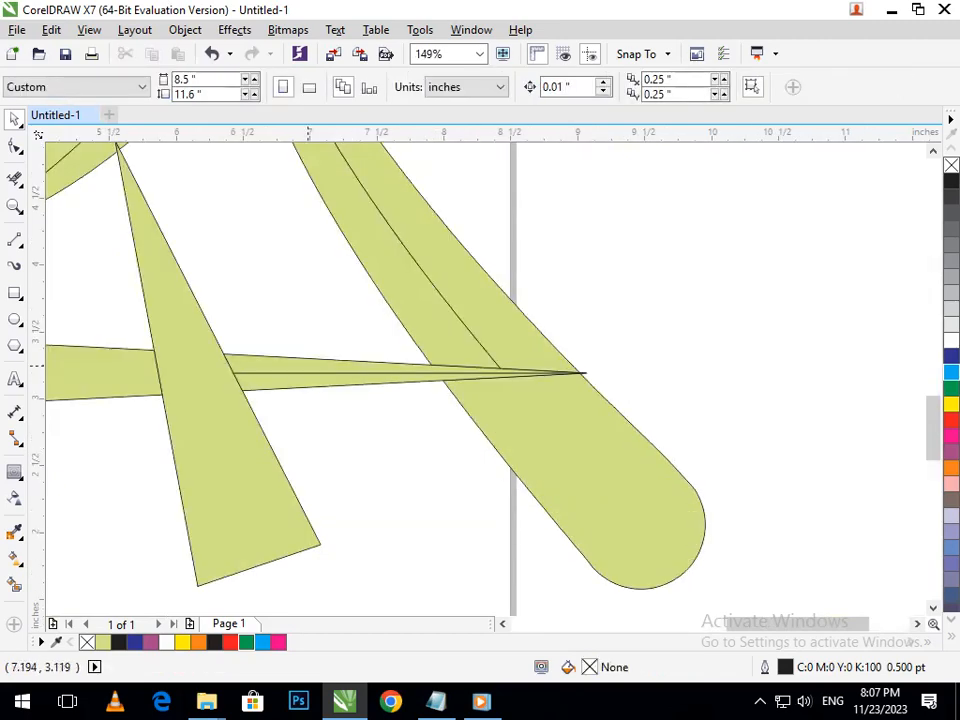
left_click(299, 387)
left_click(299, 367, "shift")
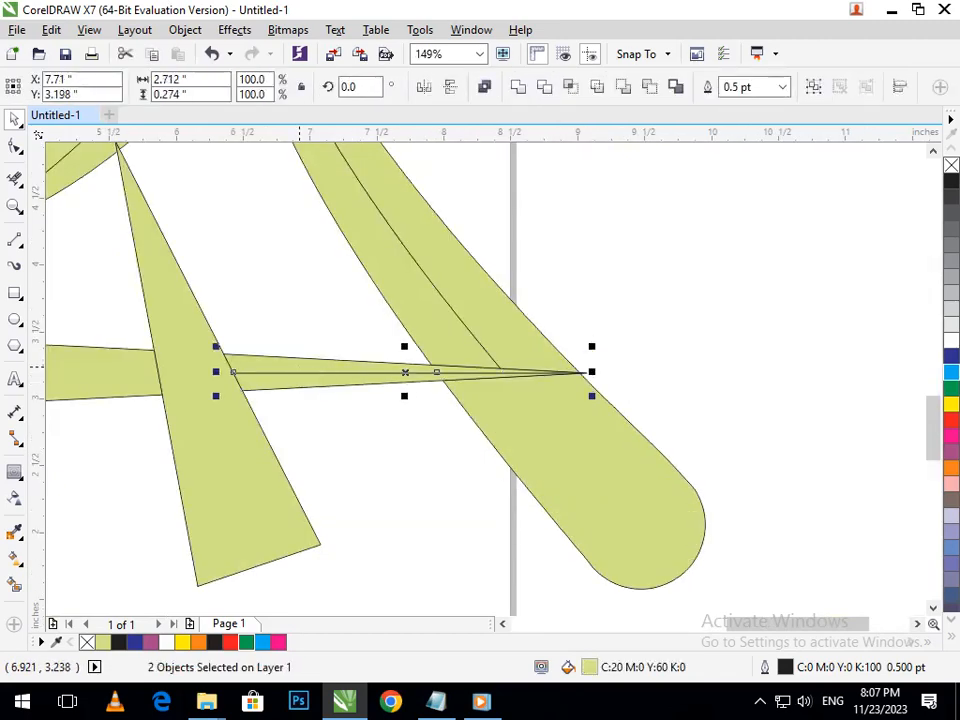
left_click(518, 87)
left_click(497, 471)
key("F3")
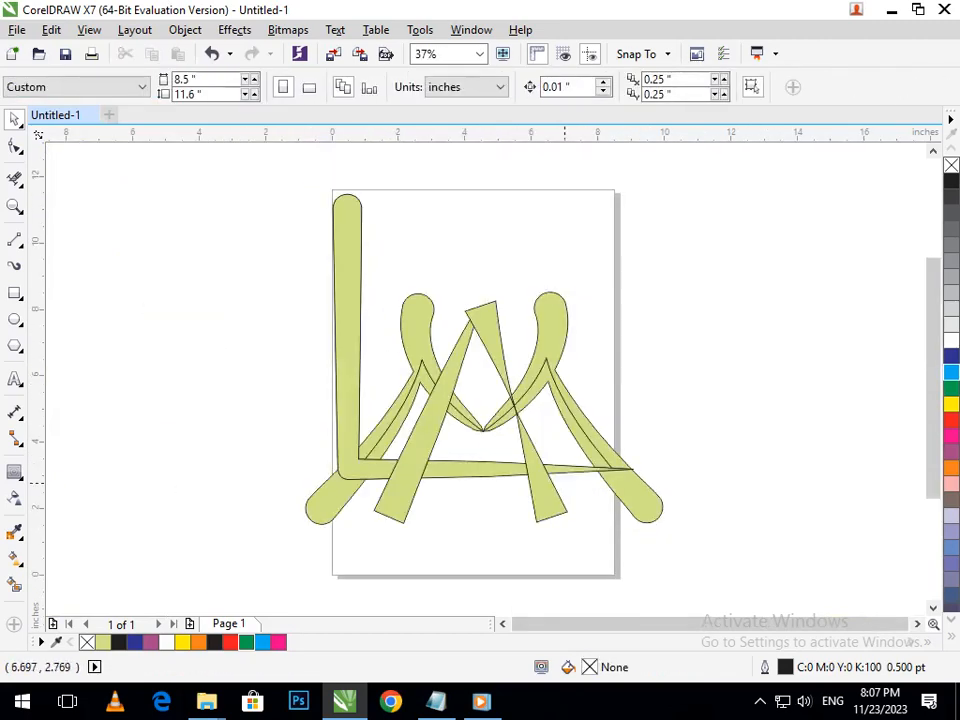
Weld the inner and outer filled halves of the right curve into one shape
key("F2")
left_click_drag(526, 354, 642, 498)
left_click(549, 499)
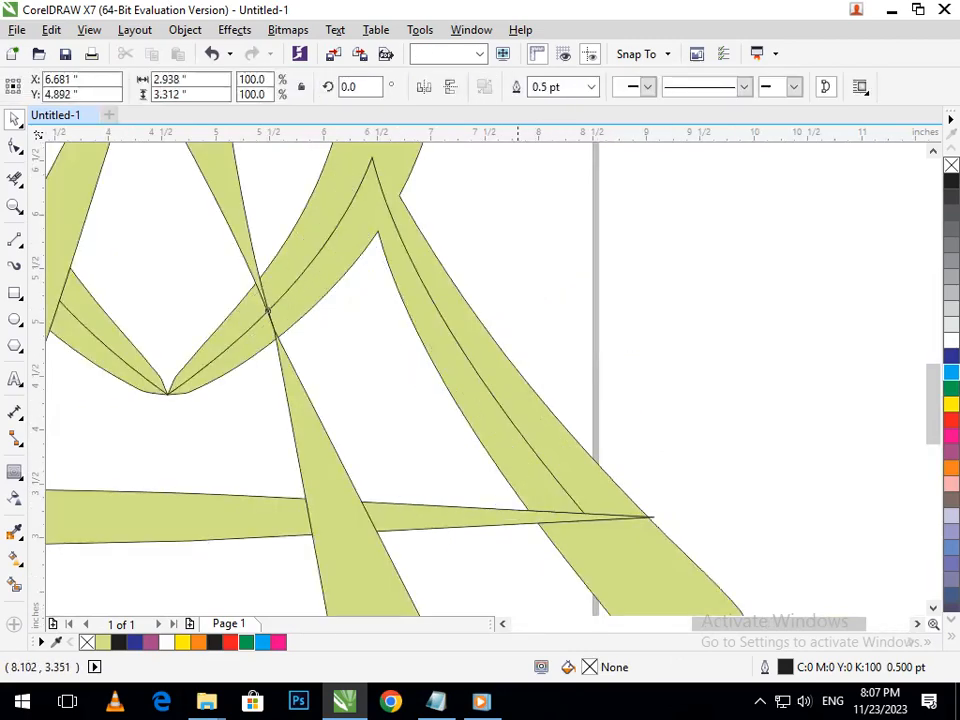
left_click(577, 470, "shift")
left_click(518, 87)
left_click(723, 340)
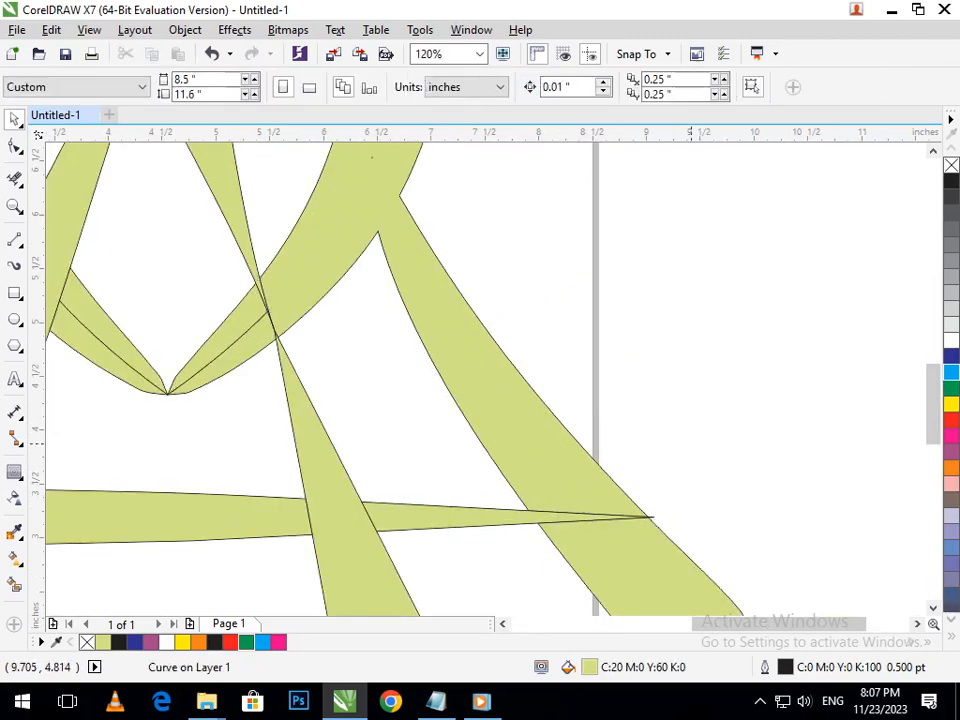
Weld the two filled halves of the left curve's pointed end, inside the A
key("F3")
key("F2")
left_click_drag(381, 314, 558, 460)
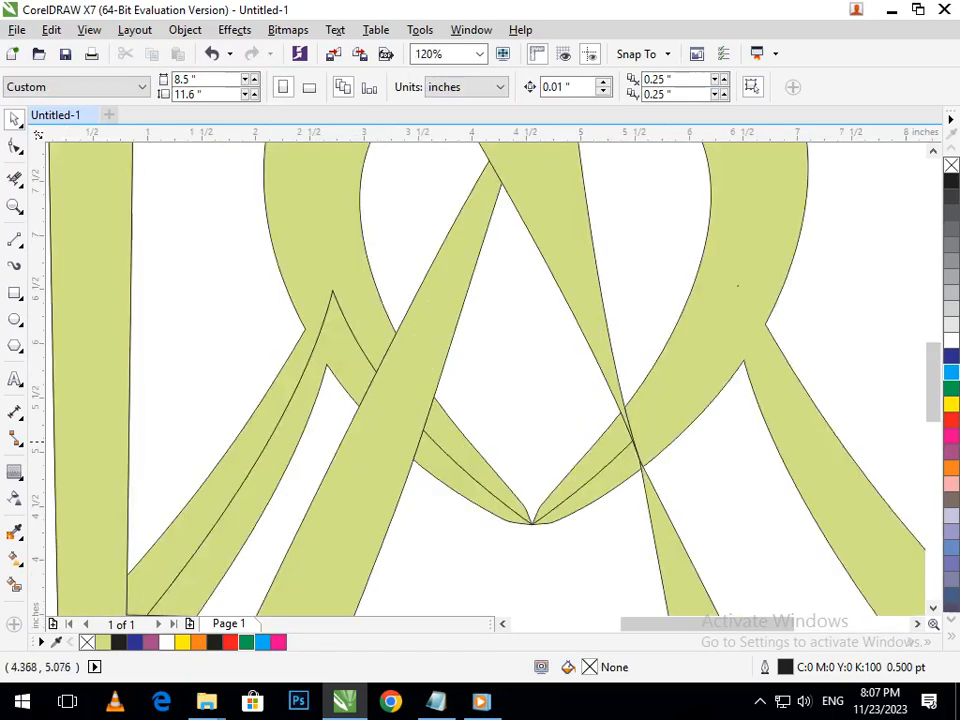
left_click(473, 451)
left_click(444, 470, "shift")
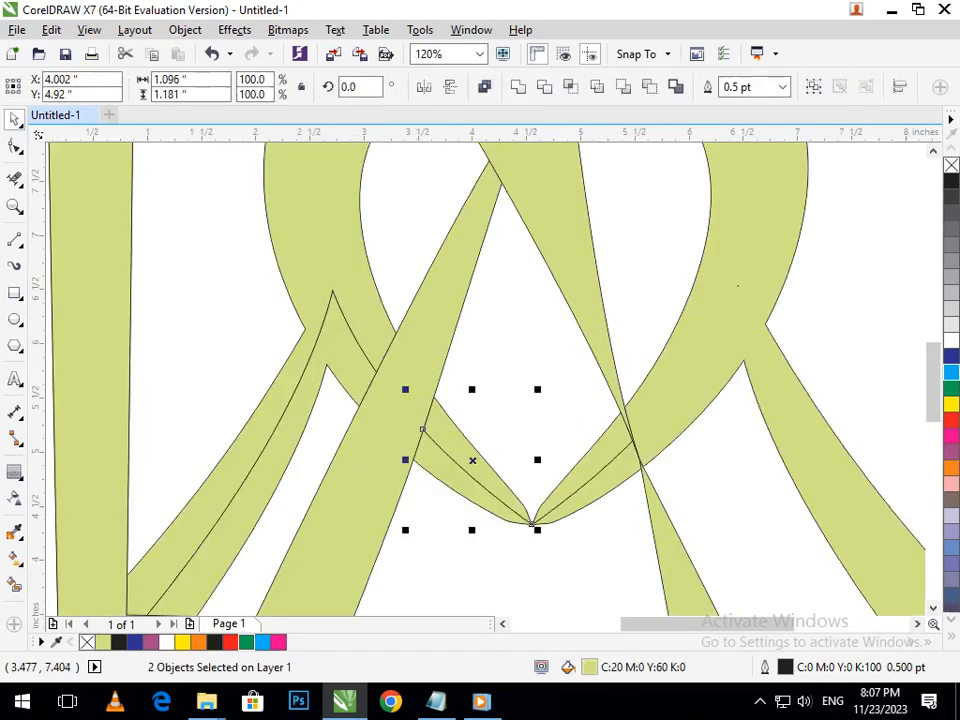
left_click(518, 87)
Weld the two filled halves of the right curve's pointed end, inside the A
left_click(589, 492)
left_click(602, 448, "shift")
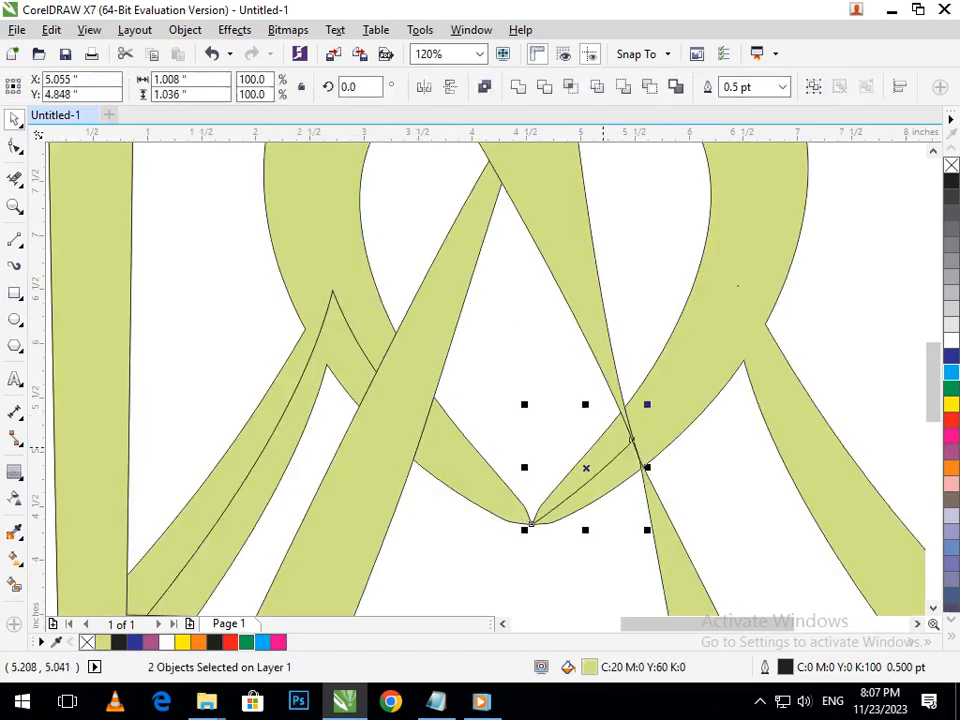
left_click(518, 87)
Weld the two filled pieces of the left curve outside the A's left leg into one shape
left_click(360, 308)
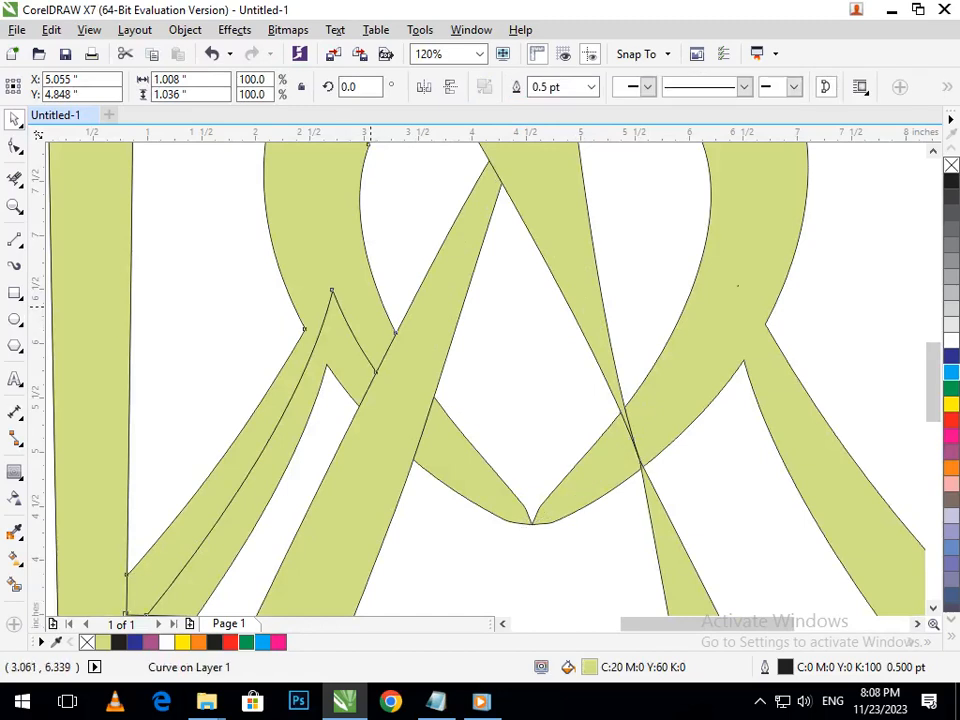
left_click(340, 352, "shift")
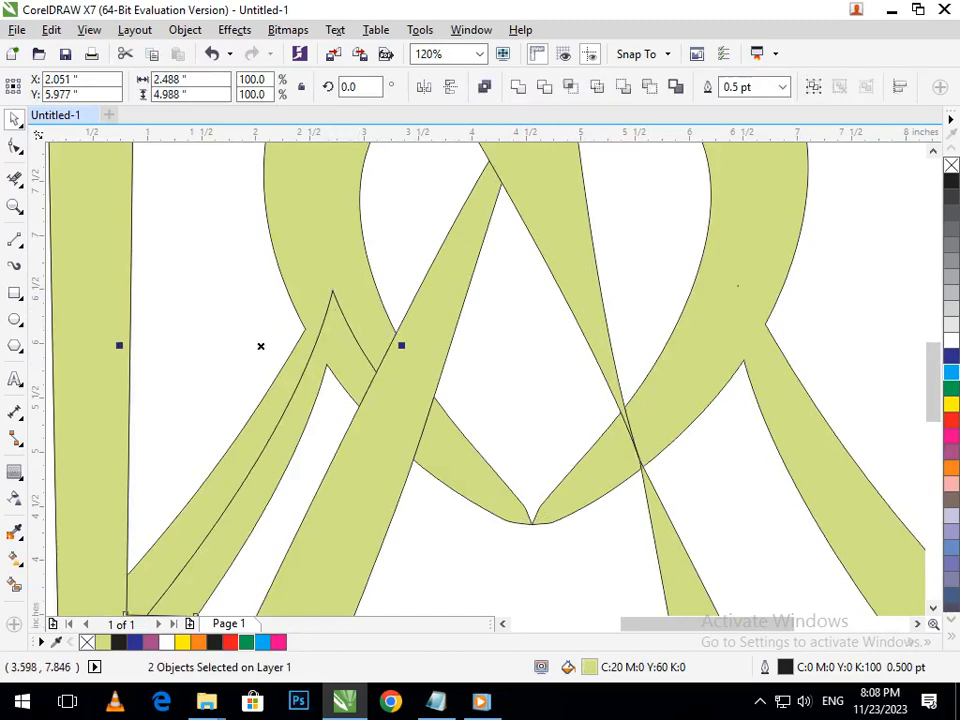
left_click(518, 87)
scroll(464, 387, "down", 3)
left_click(500, 553)
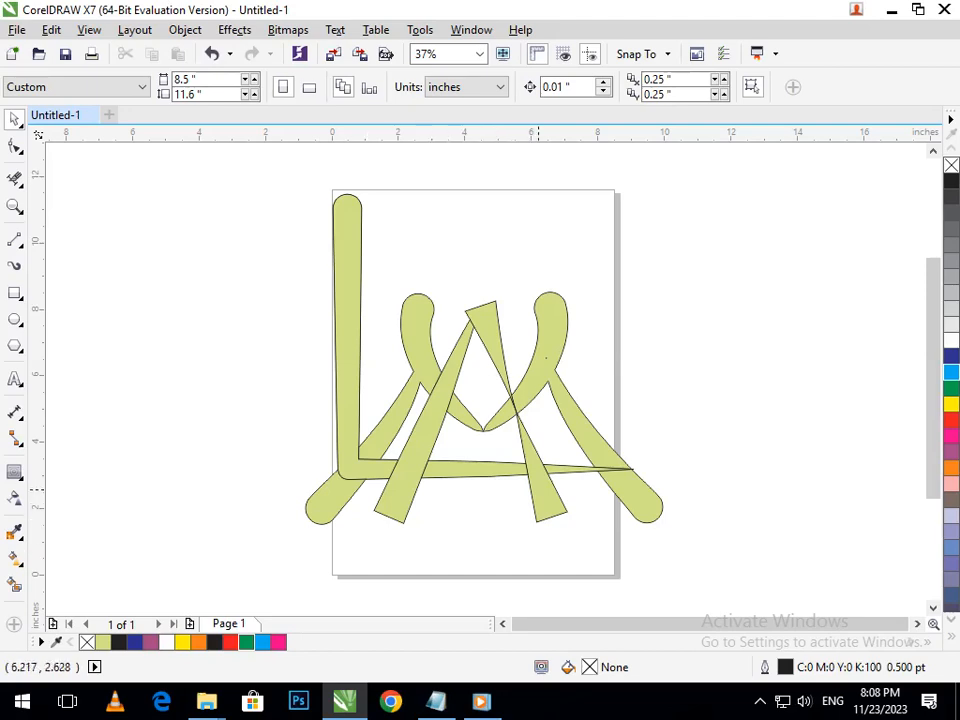
Remove the filled shapes over the A's right stroke and recolour the exposed Artistic Media stroke yellow (C:0 M:0 Y:100 K:0)
left_click_drag(538, 490, 709, 450)
key("ctrl+z")
key("shift+Page_Down")
key("Delete")
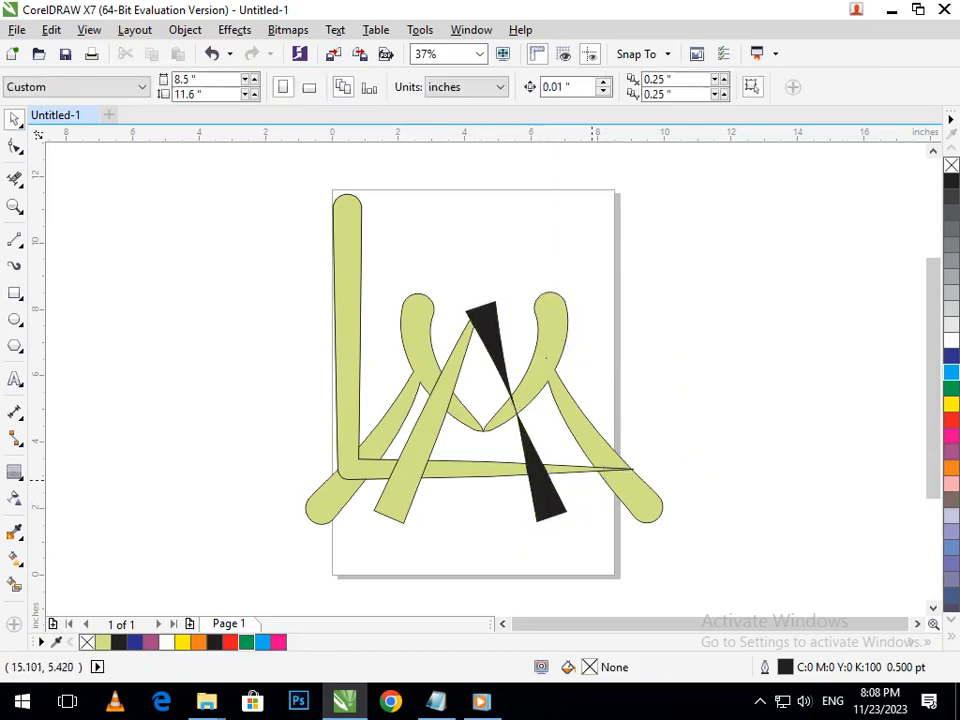
left_click(536, 499)
left_click_drag(536, 497, 670, 483)
key("ctrl+z")
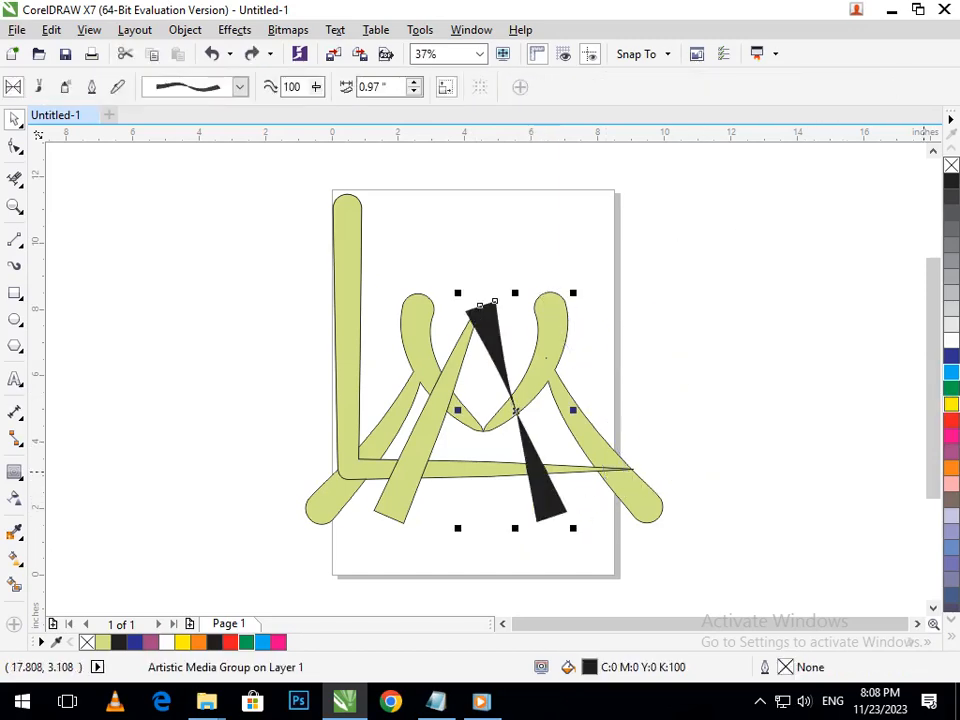
left_click(951, 403)
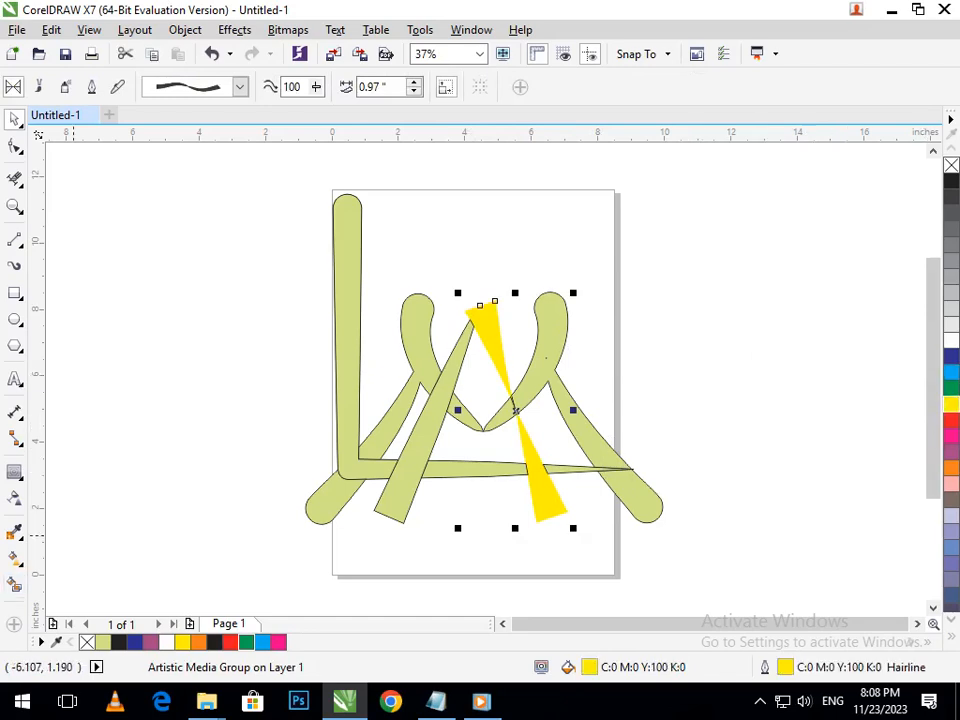
Smart Fill both halves of the A's right stroke, above and below its narrow crossing, in light green with a 0.5 pt outline
left_click(14, 585)
left_click(537, 486)
left_click(547, 492)
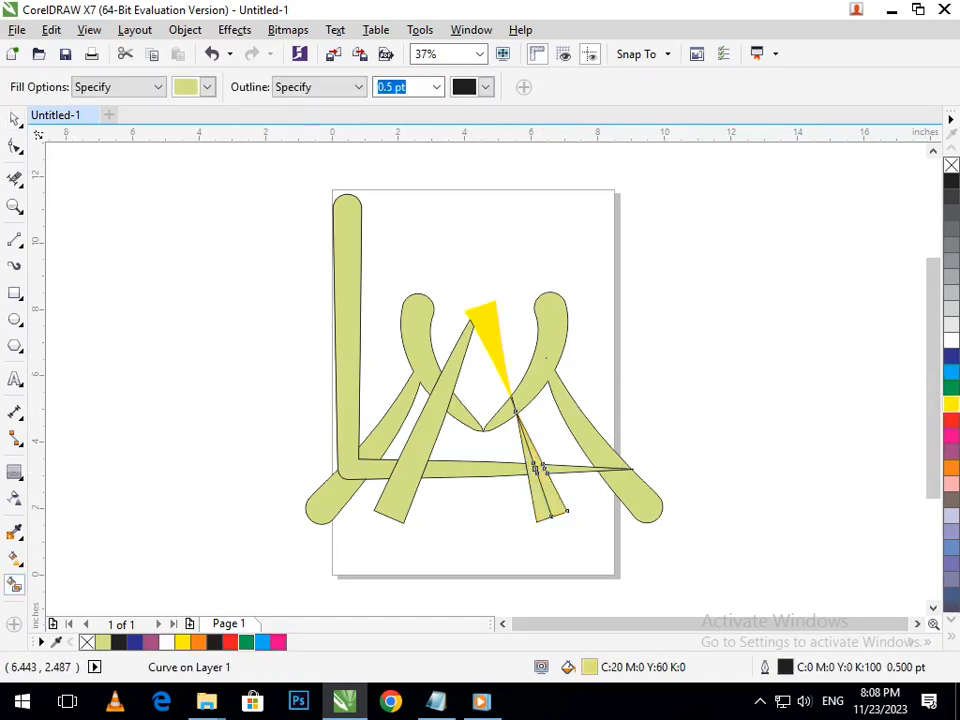
left_click(498, 362)
left_click(504, 354)
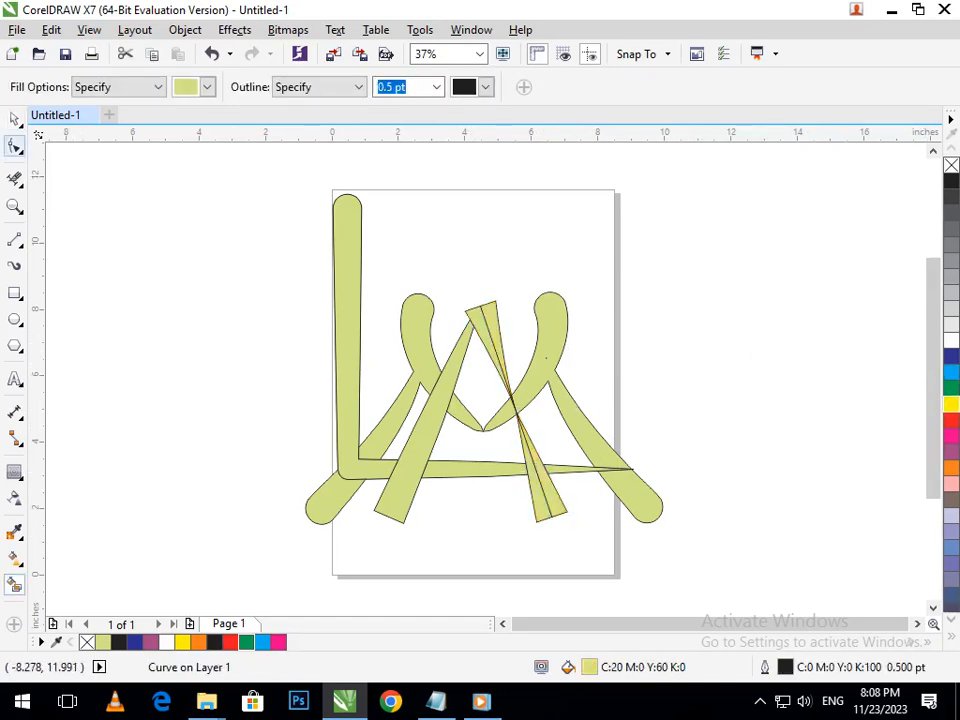
left_click(14, 119)
left_click(136, 330)
Weld the two filled halves of the lower part of the A's right leg
left_click(551, 514)
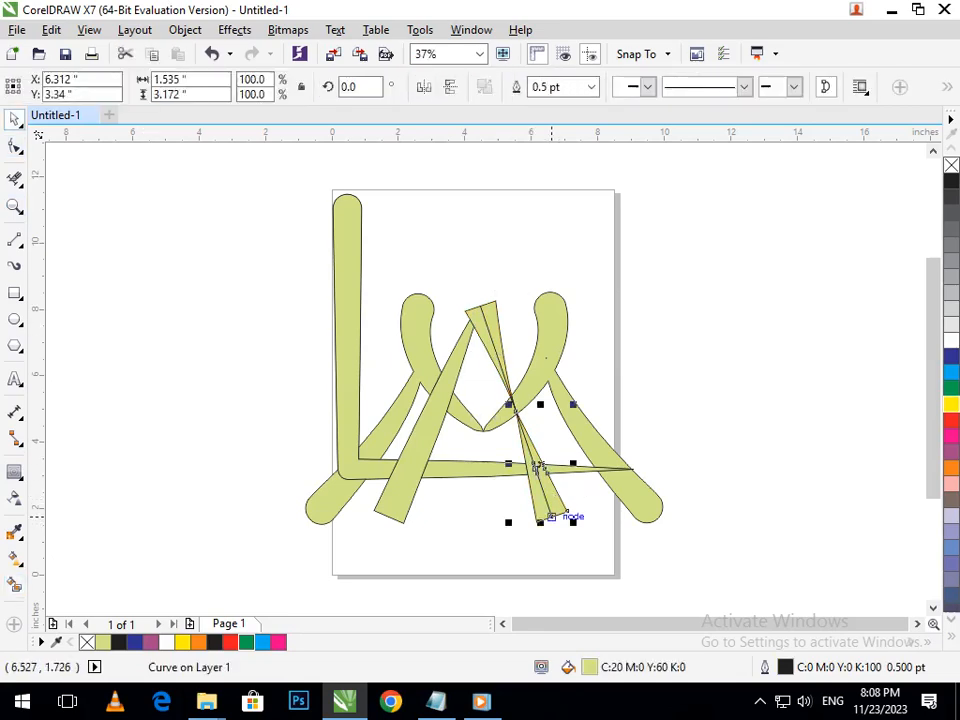
key("Delete")
left_click(552, 503)
left_click(557, 502, "shift")
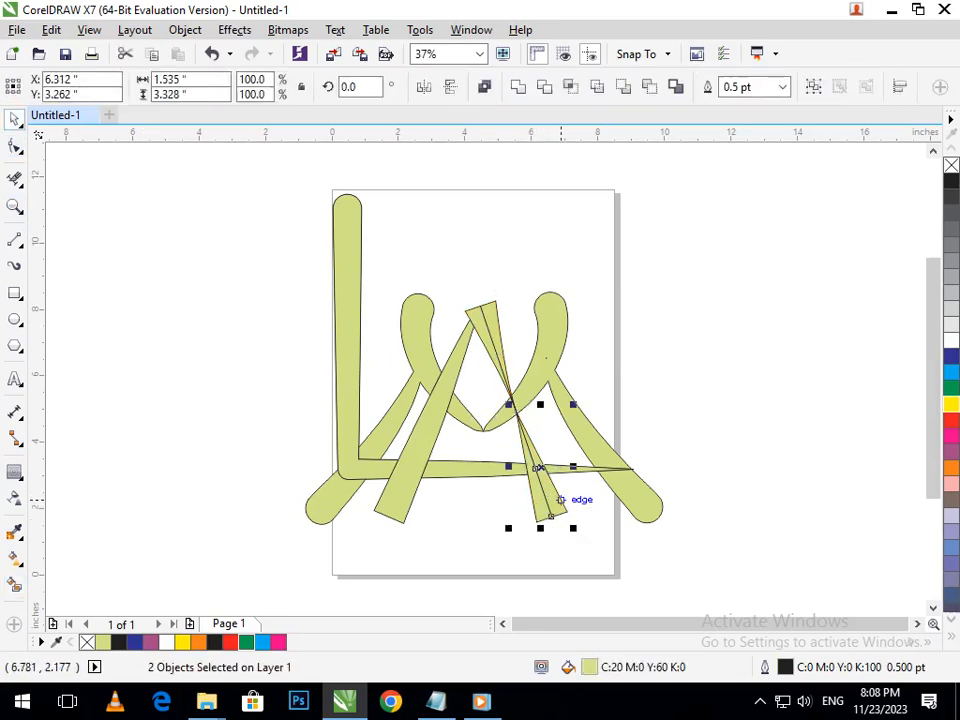
left_click(518, 86)
left_click(730, 413)
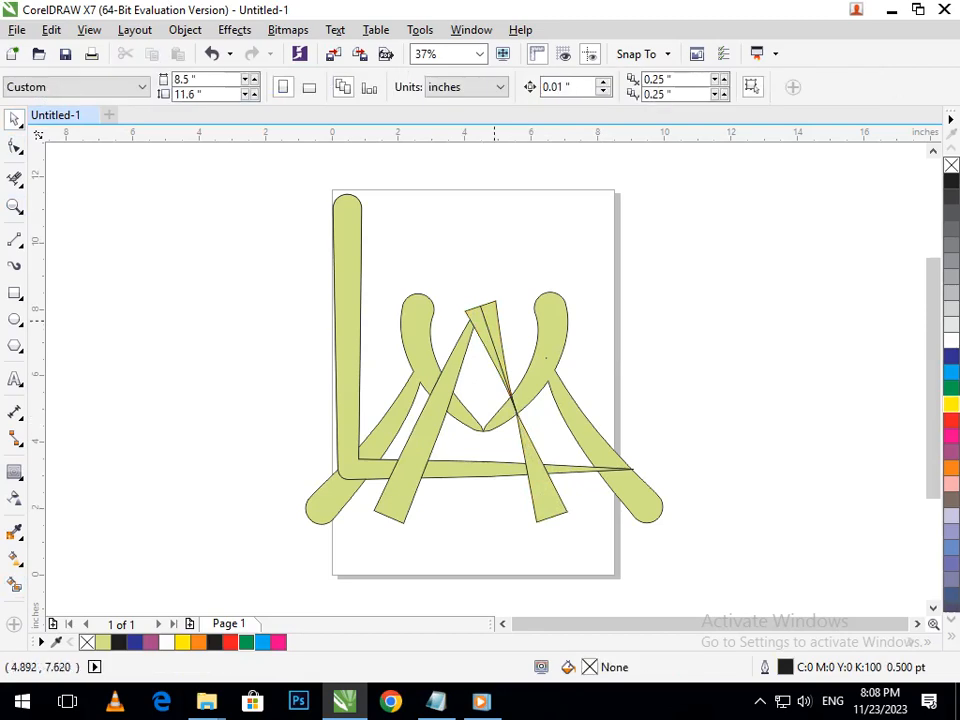
Weld the two filled halves of the upper part of the A's right stroke
left_click(488, 318)
left_click(475, 321, "shift")
left_click(518, 86)
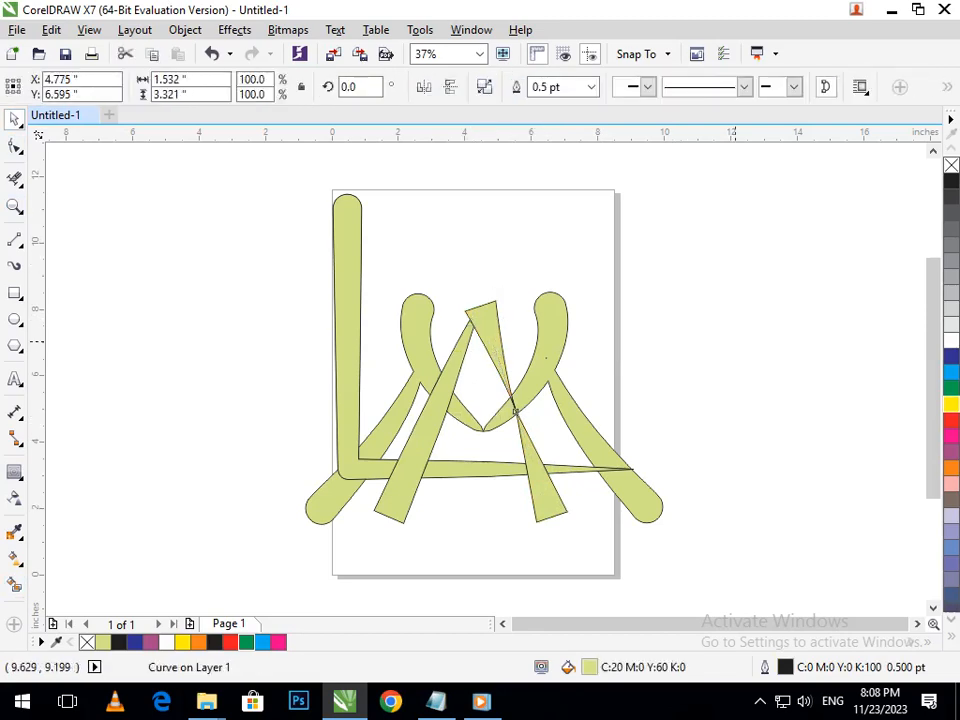
left_click(652, 267)
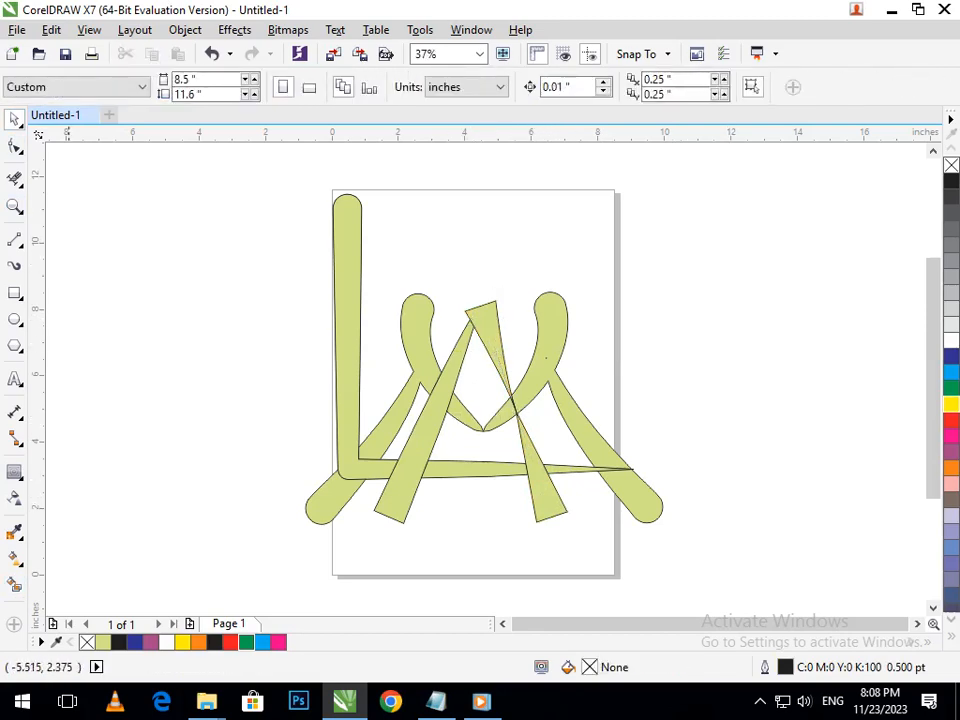
left_click(14, 585)
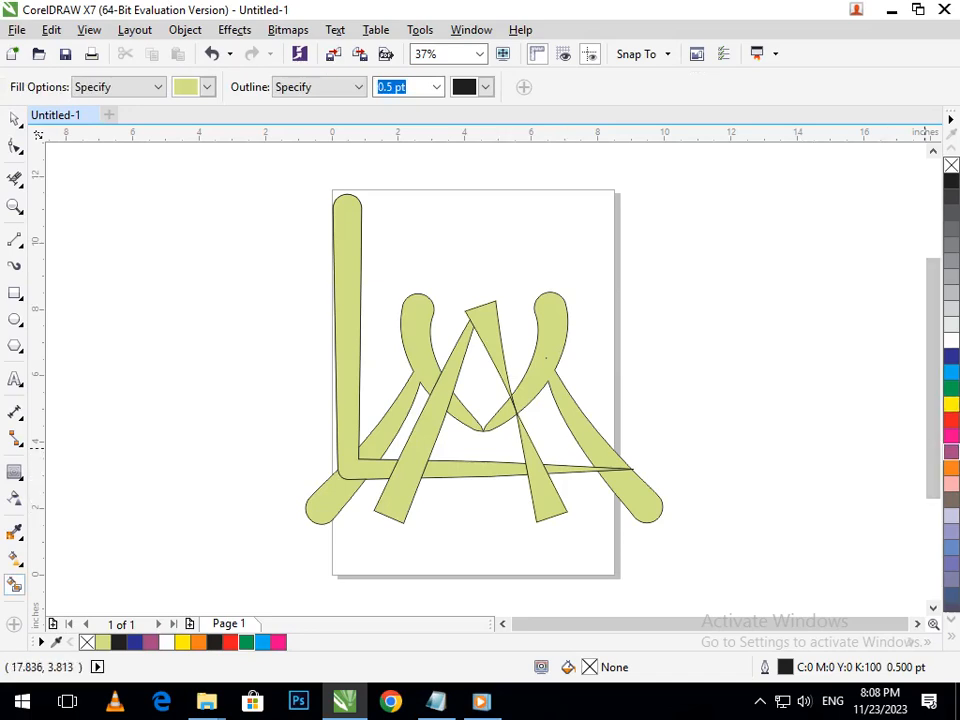
left_click(951, 404)
left_click(515, 456)
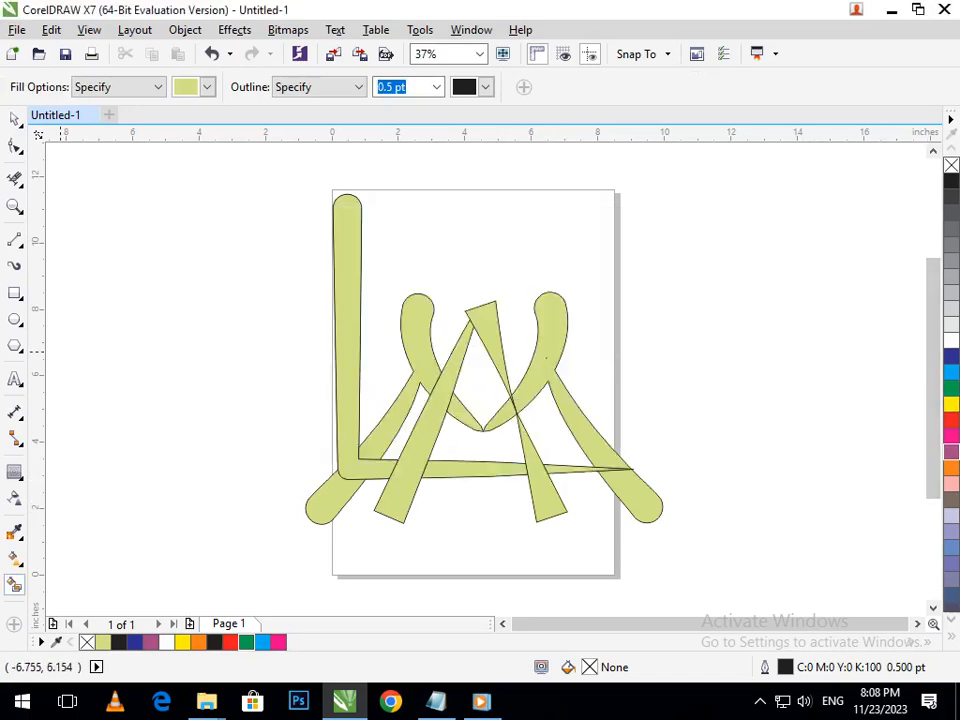
left_click(14, 119)
left_click_drag(361, 388, 225, 418)
key("ctrl+z")
left_click_drag(481, 475, 470, 502)
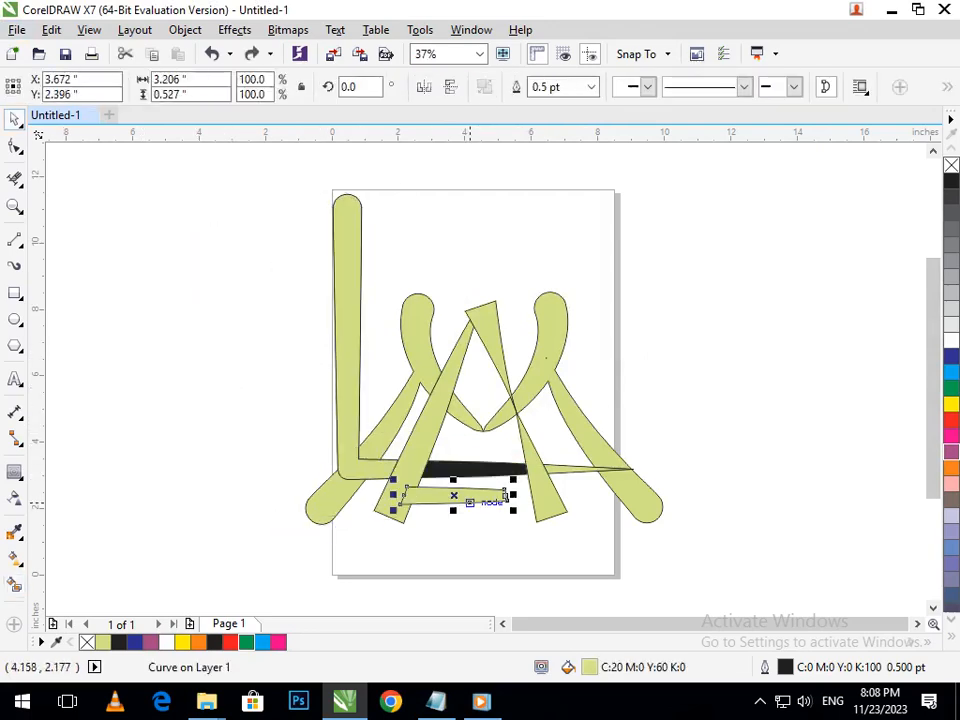
key("ctrl+z")
Move the A's lower right leg piece off the page and delete the yellow Artistic Media stroke beneath it
left_click(523, 566)
left_click_drag(542, 503, 710, 408)
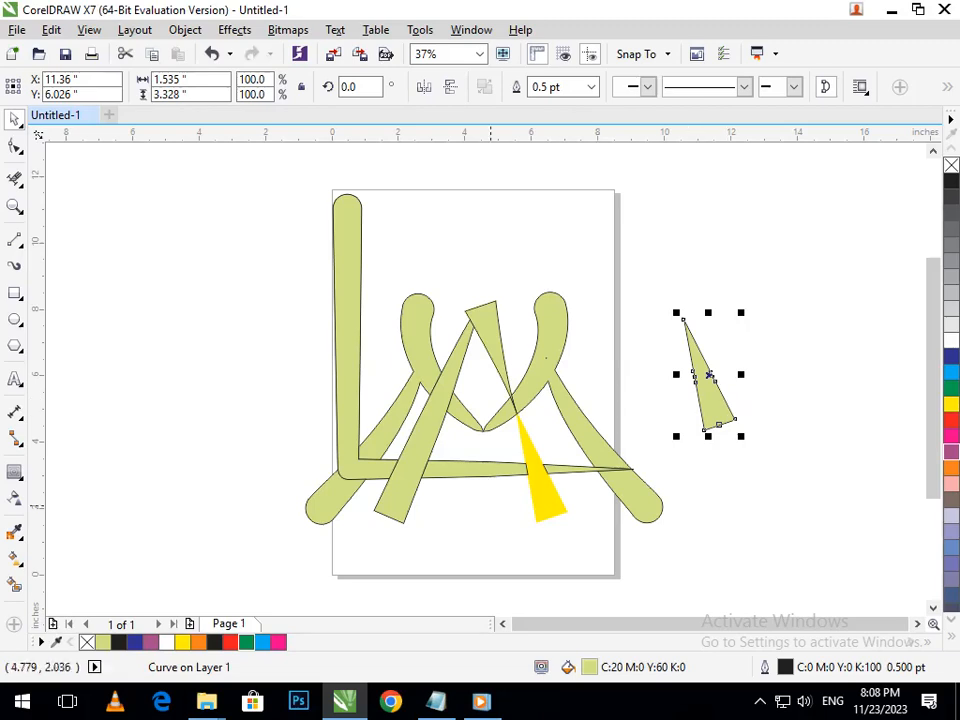
left_click(547, 499)
key("Delete")
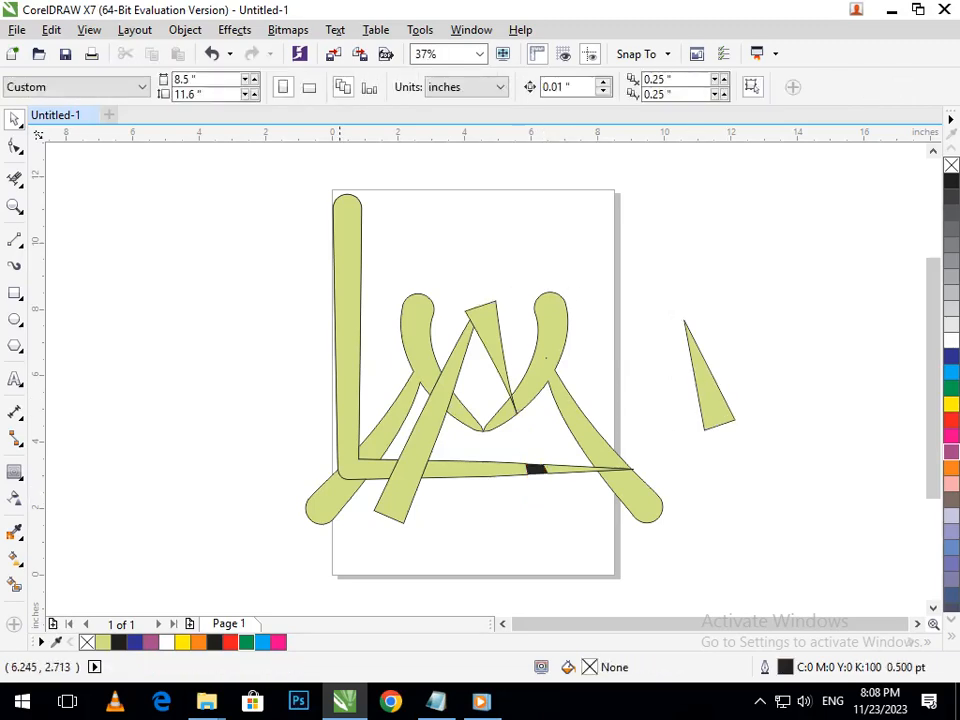
Smart Fill the exposed gap in the L's horizontal bar and weld it with the bar pieces on both sides
left_click(14, 583)
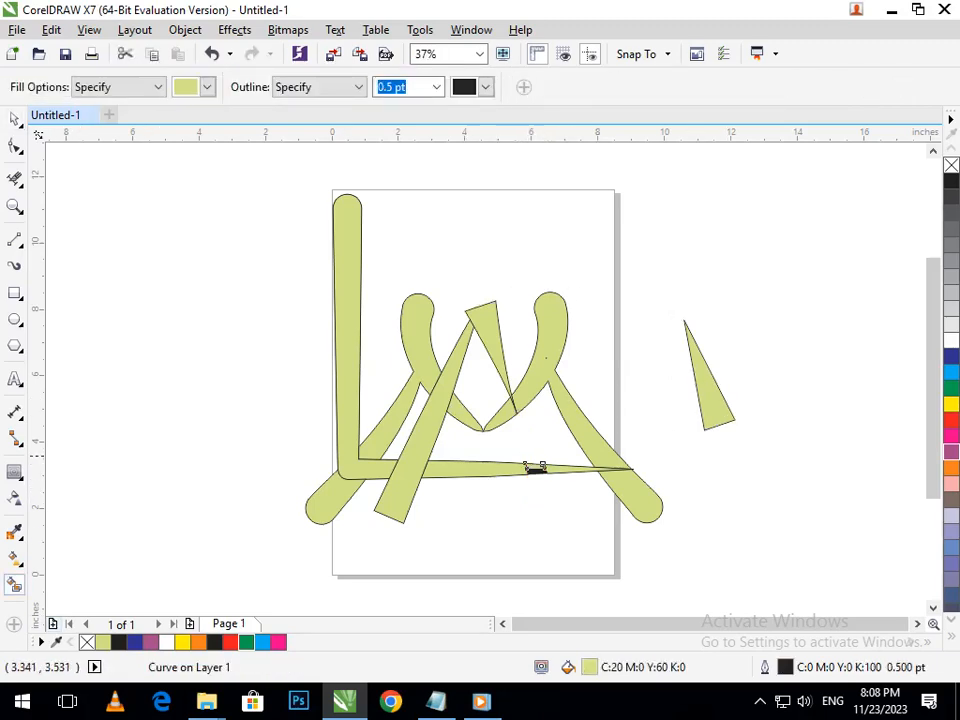
scroll(536, 469, "up", 4)
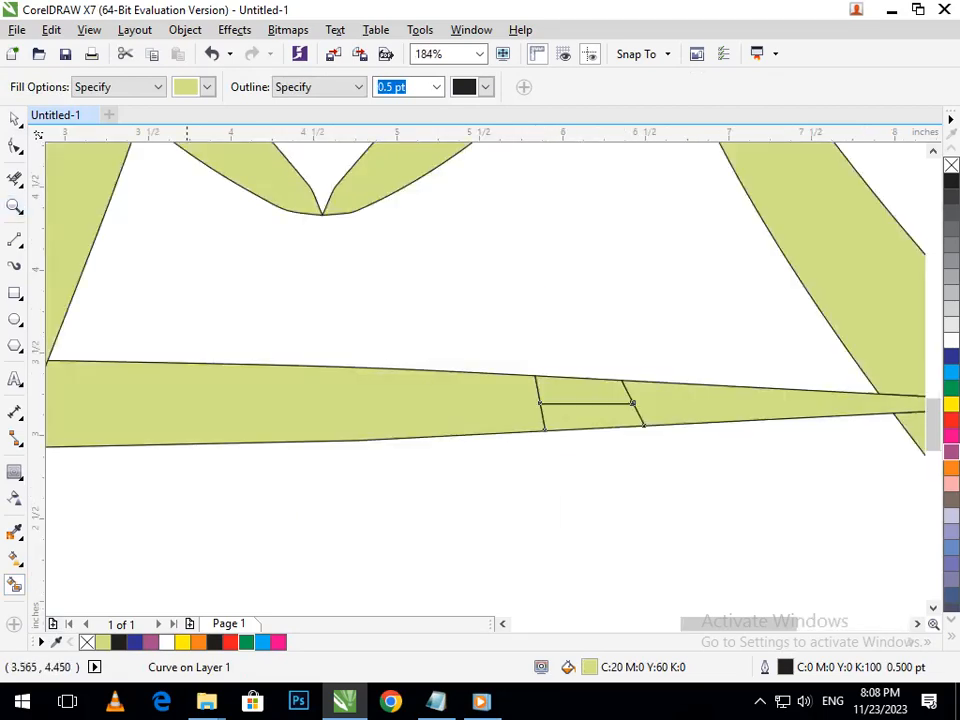
left_click(14, 119)
left_click(569, 410)
left_click(559, 385, "shift")
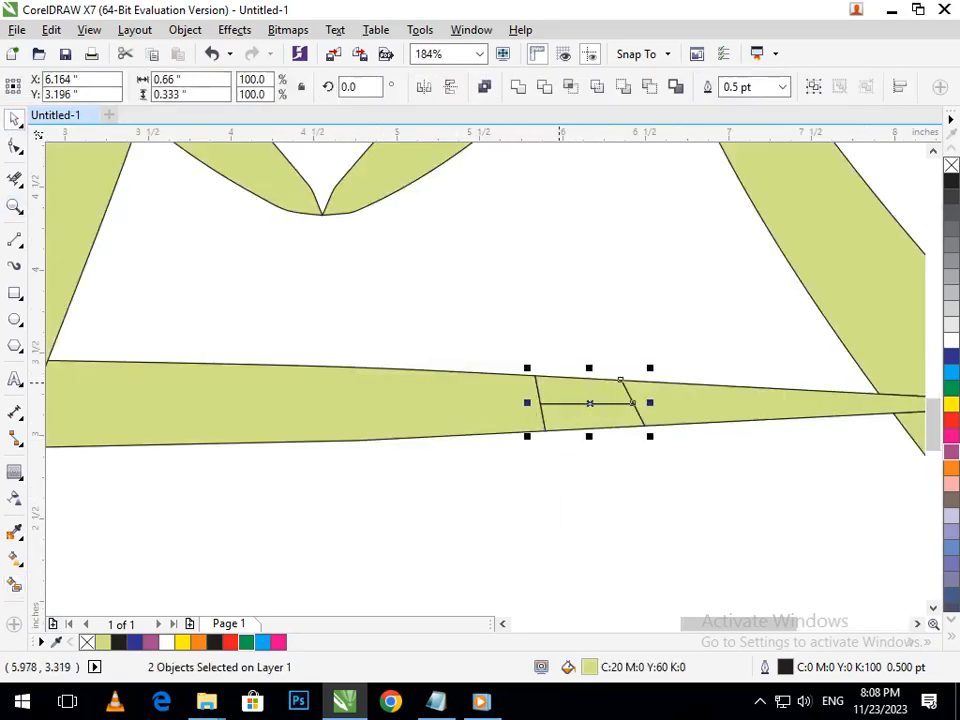
left_click(528, 401, "shift")
left_click(660, 396, "shift")
left_click(518, 86)
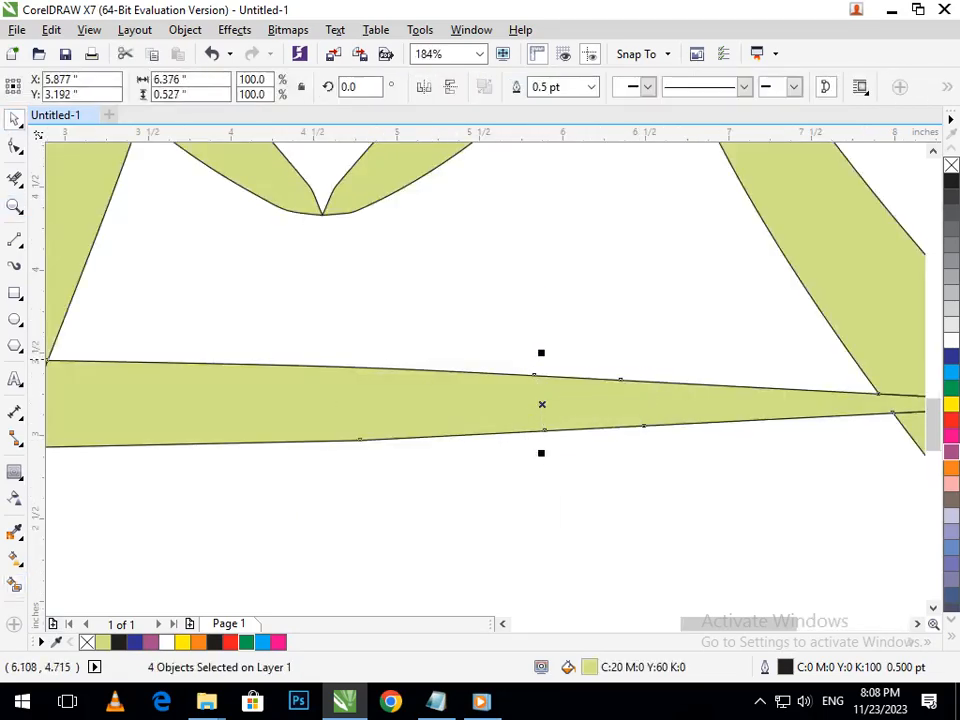
Move the A's lower right leg piece back over the horizontal bar, aligning its point with the upper stroke
key("F3")
left_click_drag(708, 414, 537, 500)
left_click(712, 537)
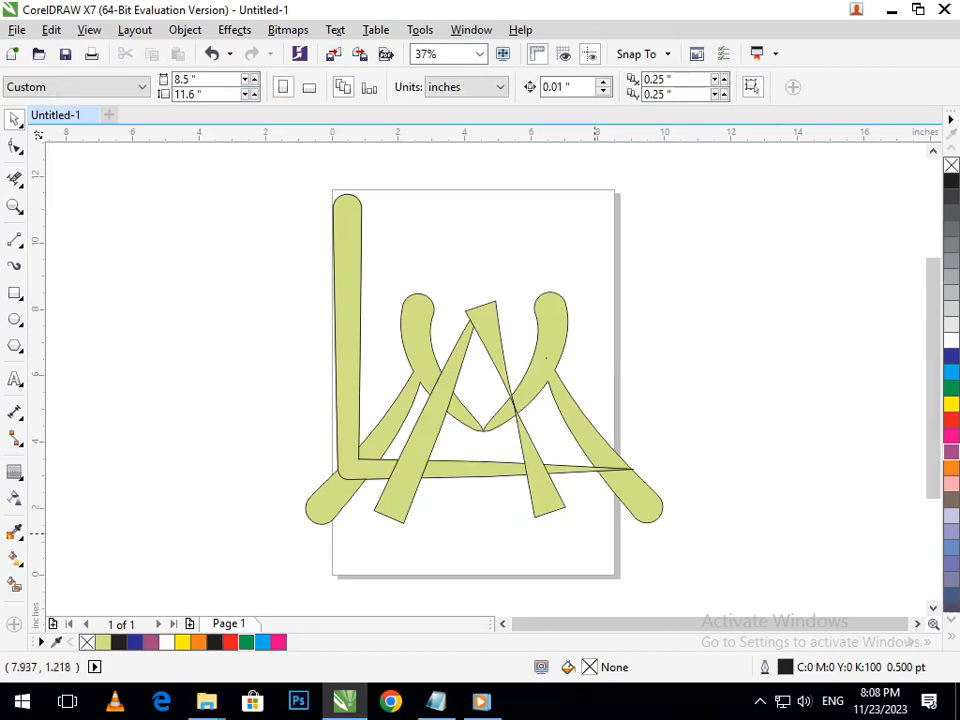
left_click(552, 497)
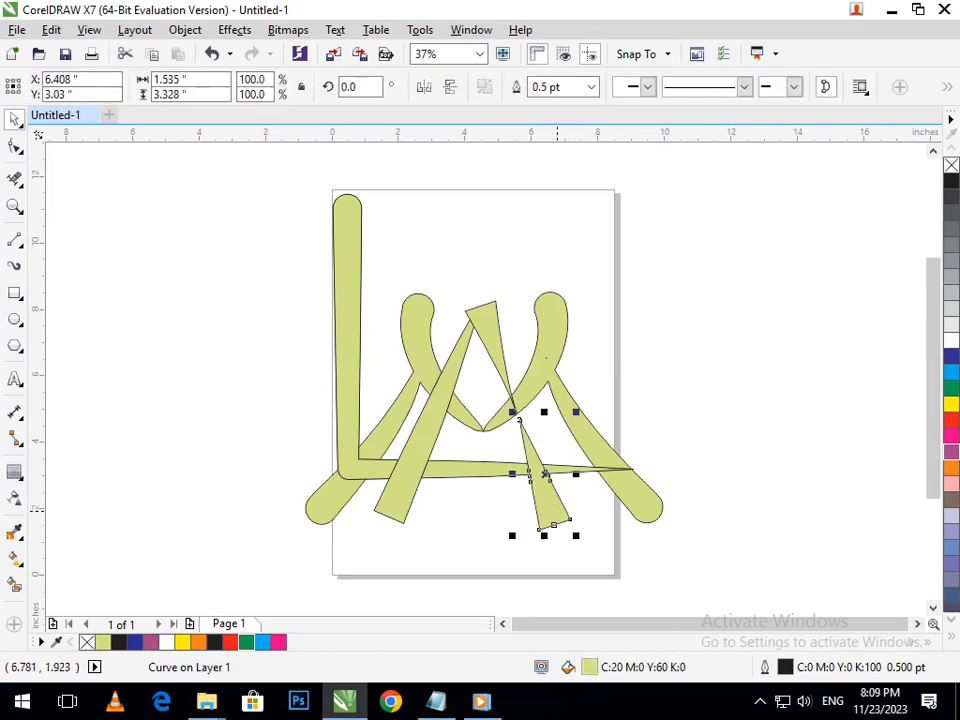
left_click_drag(553, 524, 552, 519)
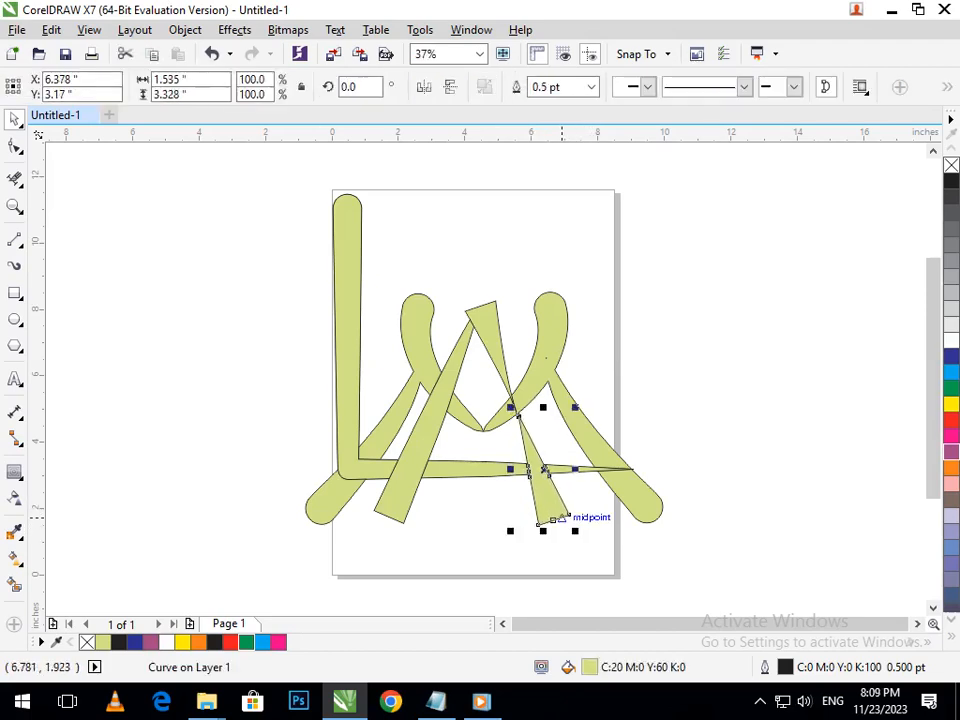
key("Up")
key("Right")
left_click(781, 382)
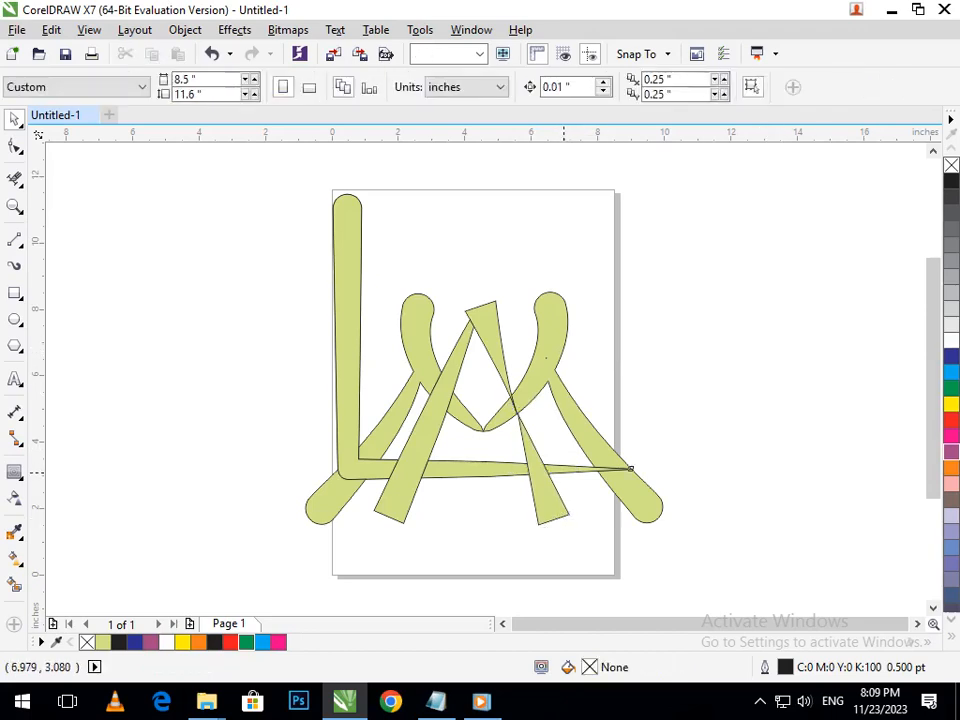
Fill the welded part of the L's horizontal bar with blue (C:100 M:100 Y:0 K:0)
left_click(630, 467)
left_click(951, 355)
left_click(771, 430)
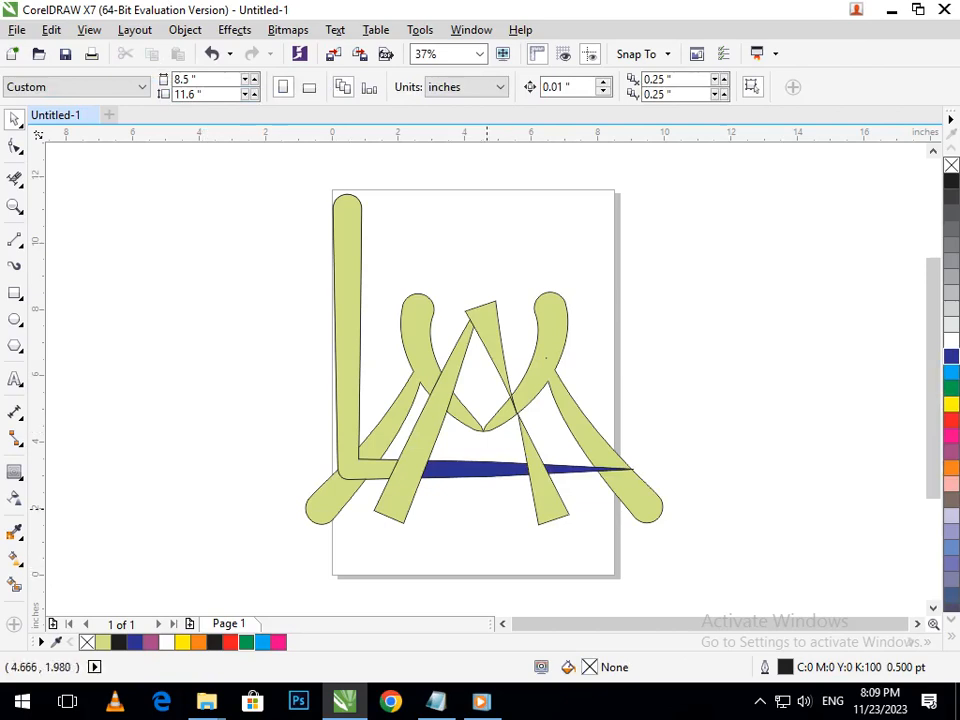
left_click(509, 470)
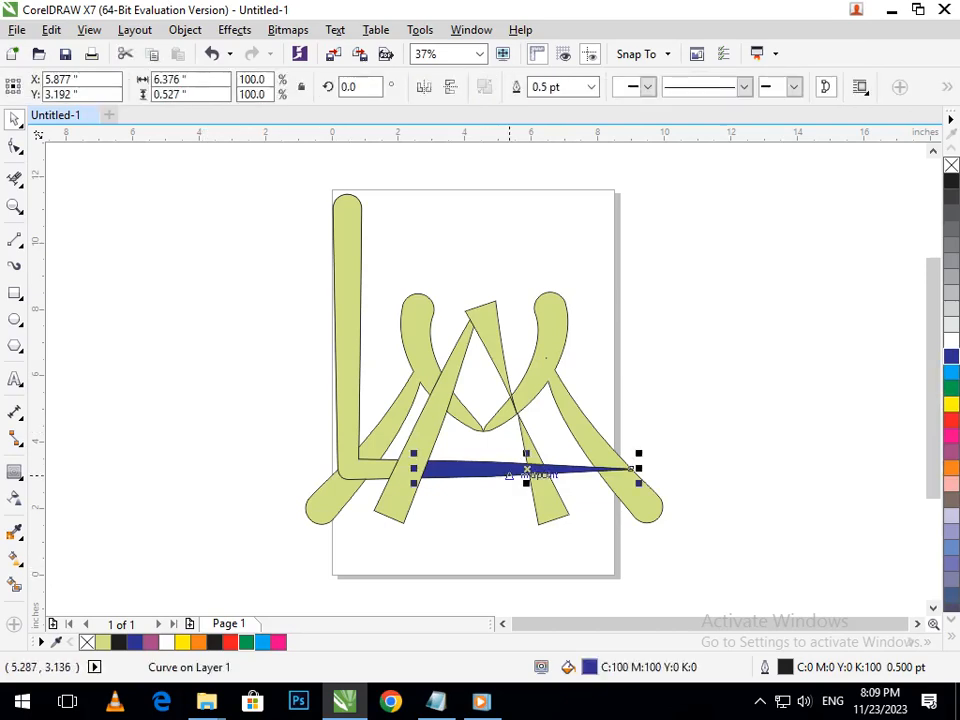
left_click(720, 383)
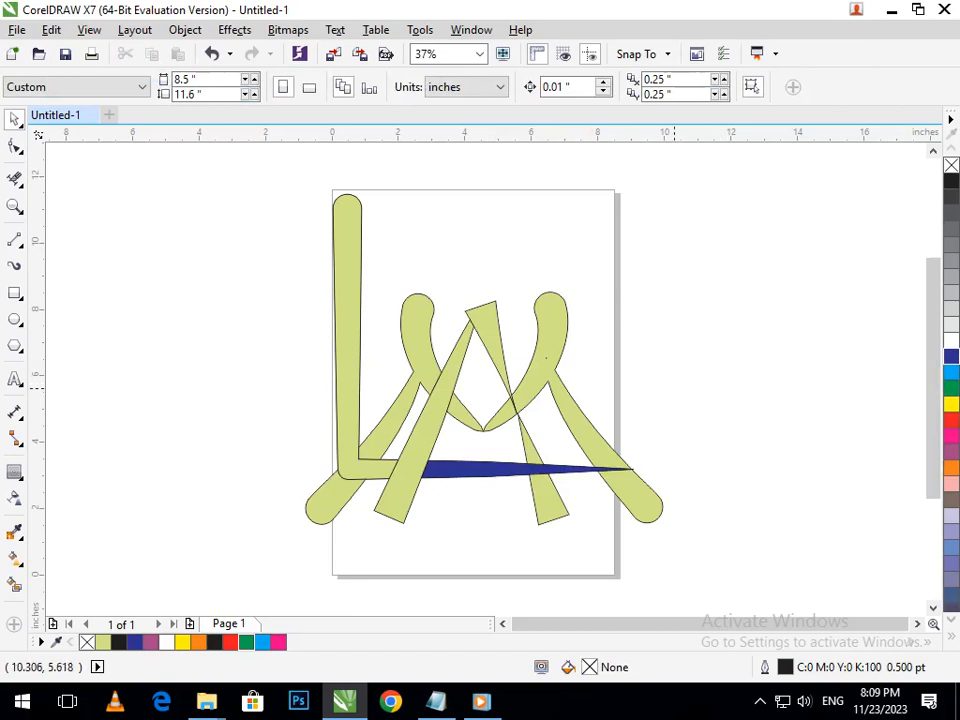
Extend the blue bar's pointed tip outward past the right curve's leg by moving its end nodes with the Shape tool
left_click(15, 146)
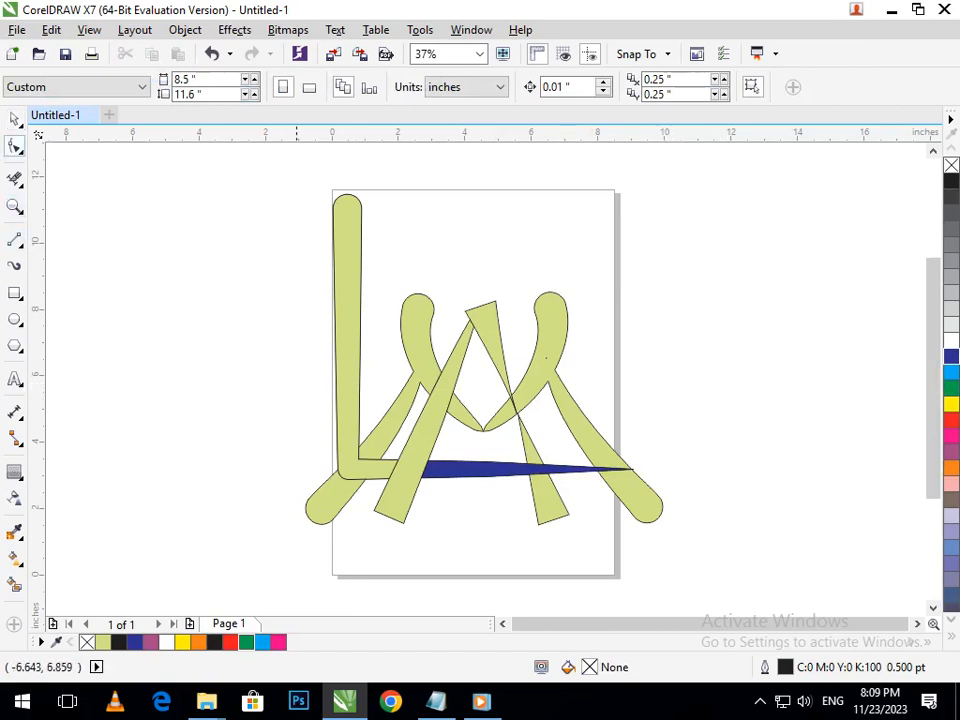
left_click(634, 460)
left_click(629, 453)
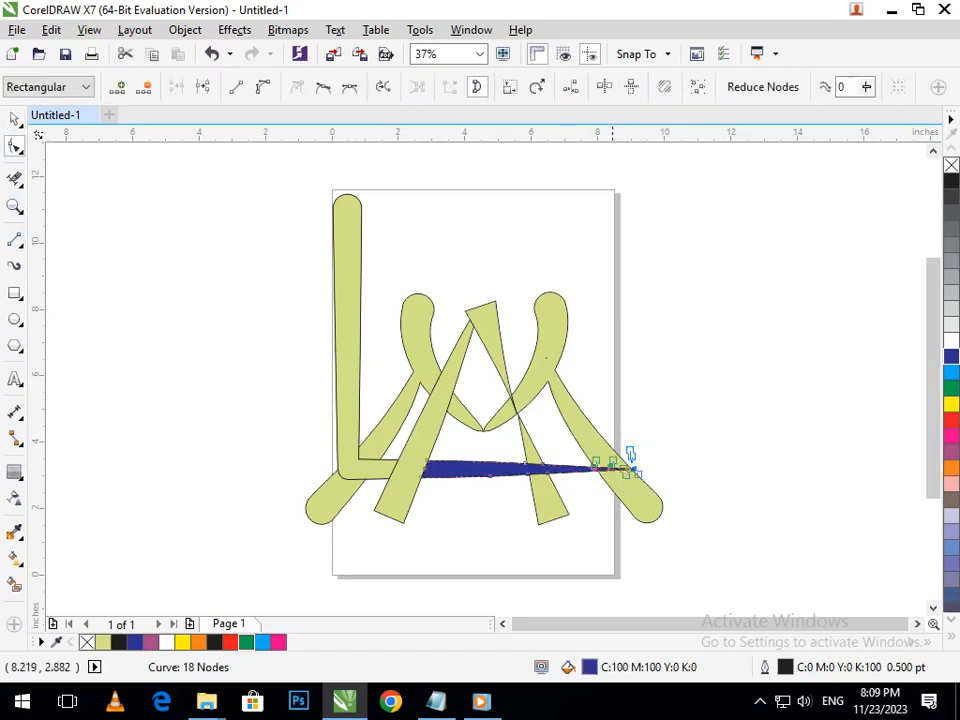
left_click_drag(629, 453, 652, 458)
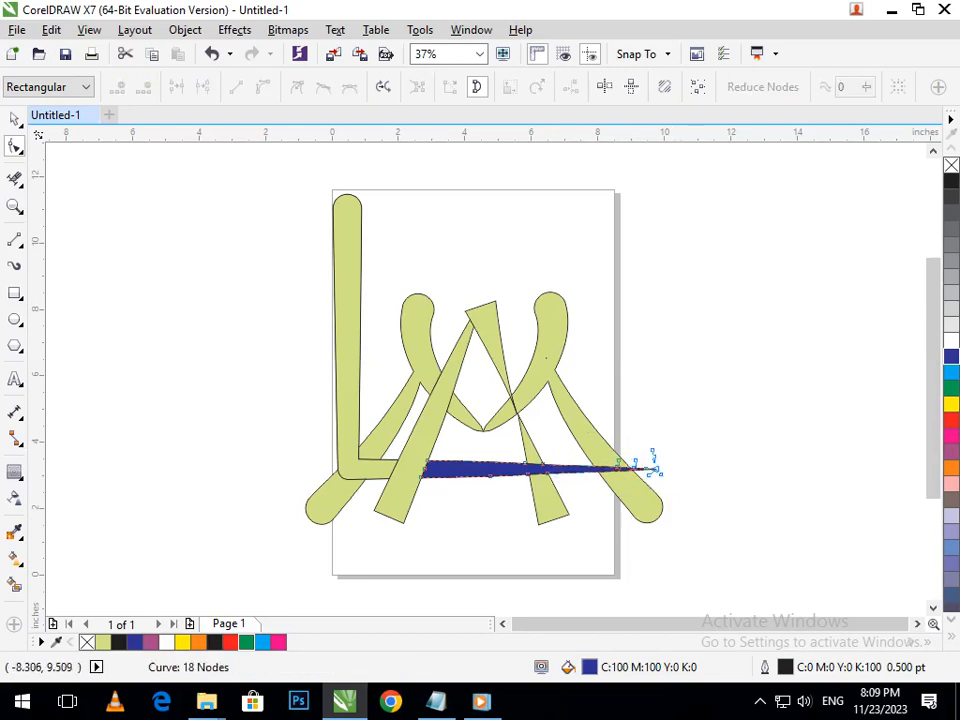
left_click(14, 119)
left_click(165, 361)
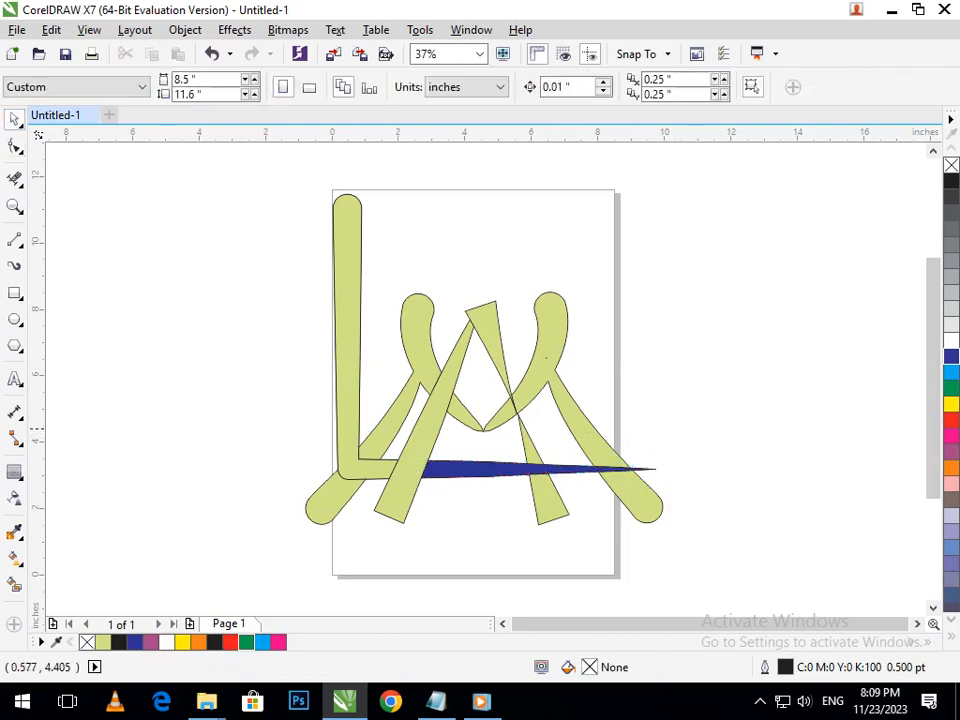
Set the fill and outline of the L's vertical stem and corner to blue (C:100 M:100 Y:0 K:0)
left_click(350, 429)
left_click(950, 356)
right_click(950, 356)
left_click(807, 379)
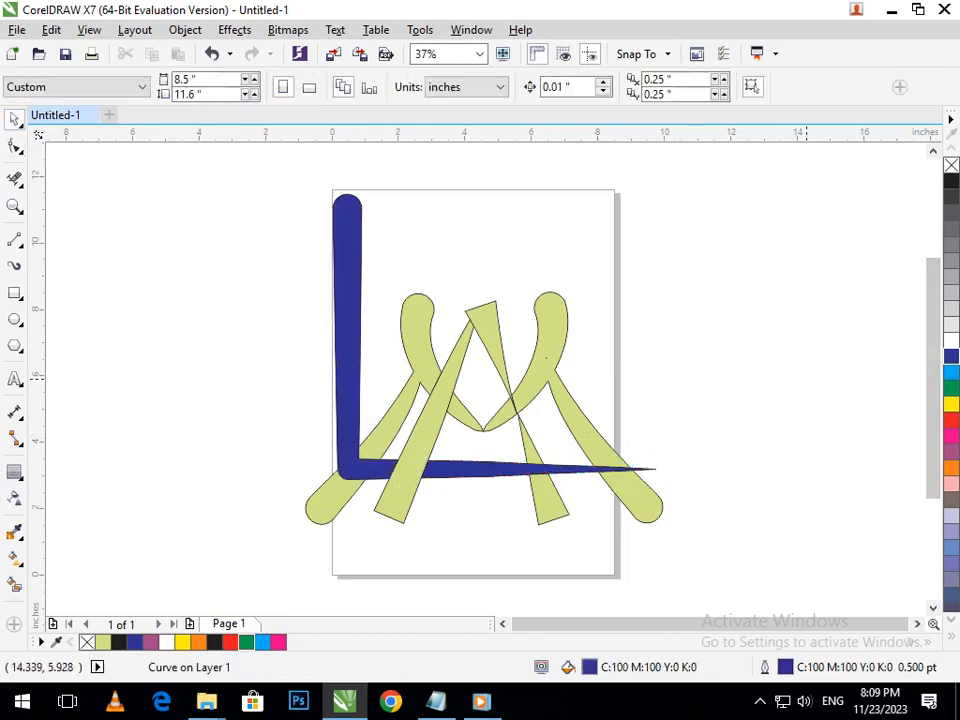
Set the fill and outline of the six selected mirrored-curve pieces to red (C:0 M:100 Y:100 K:0)
left_click_drag(545, 357, 572, 293)
key("ctrl+z")
left_click(645, 508, "shift")
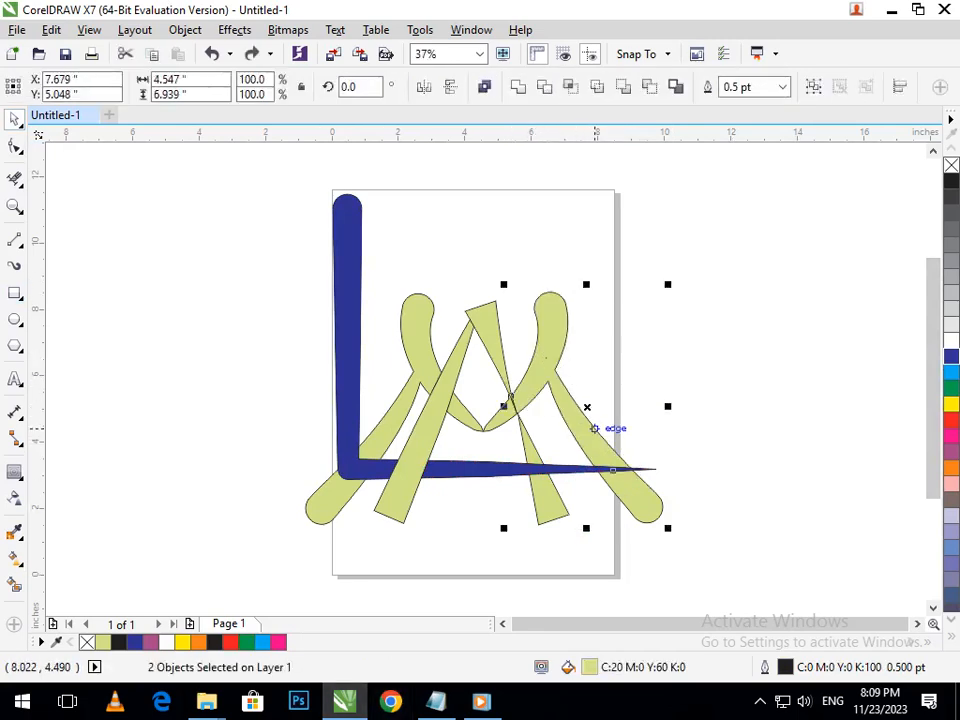
left_click_drag(594, 428, 651, 332)
key("ctrl+z")
left_click(497, 416, "shift")
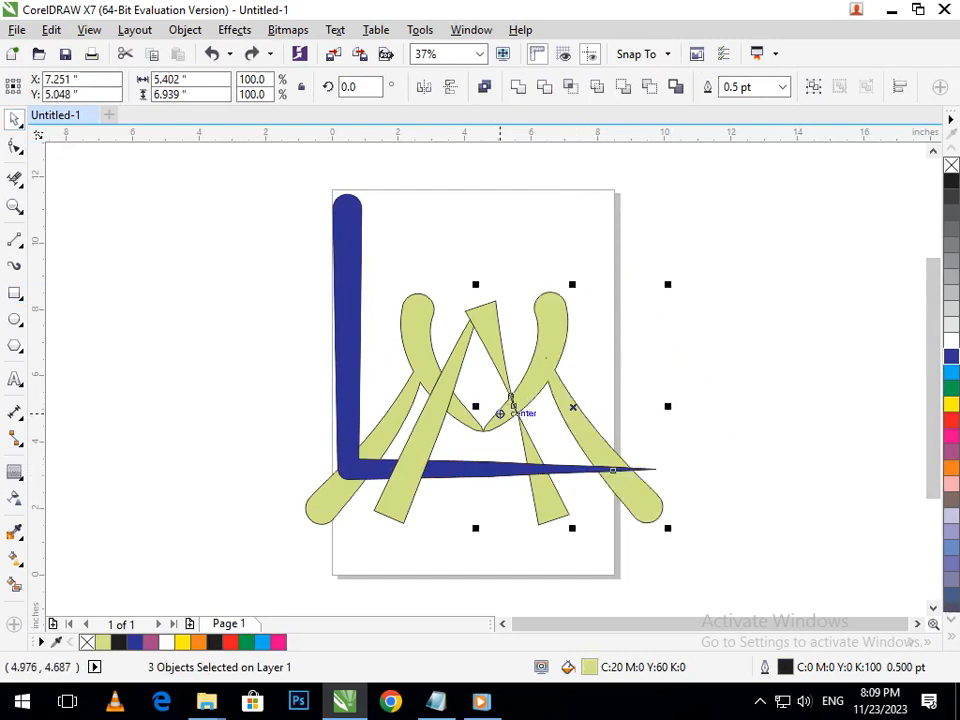
left_click(457, 413, "shift")
left_click(418, 350, "shift")
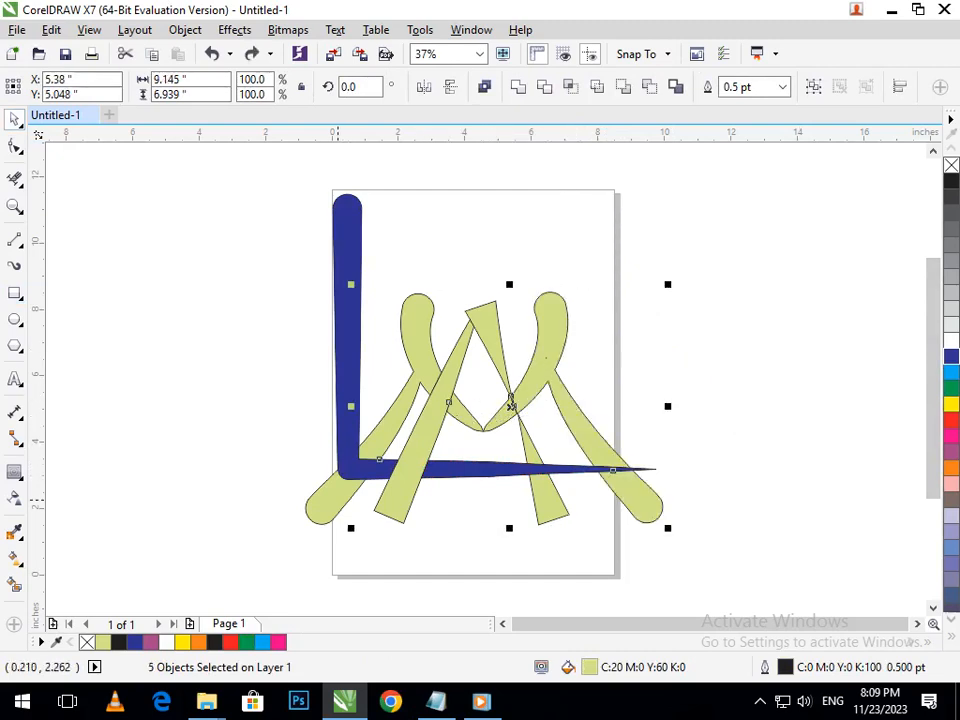
left_click(331, 504, "shift")
left_click_drag(322, 510, 67, 482)
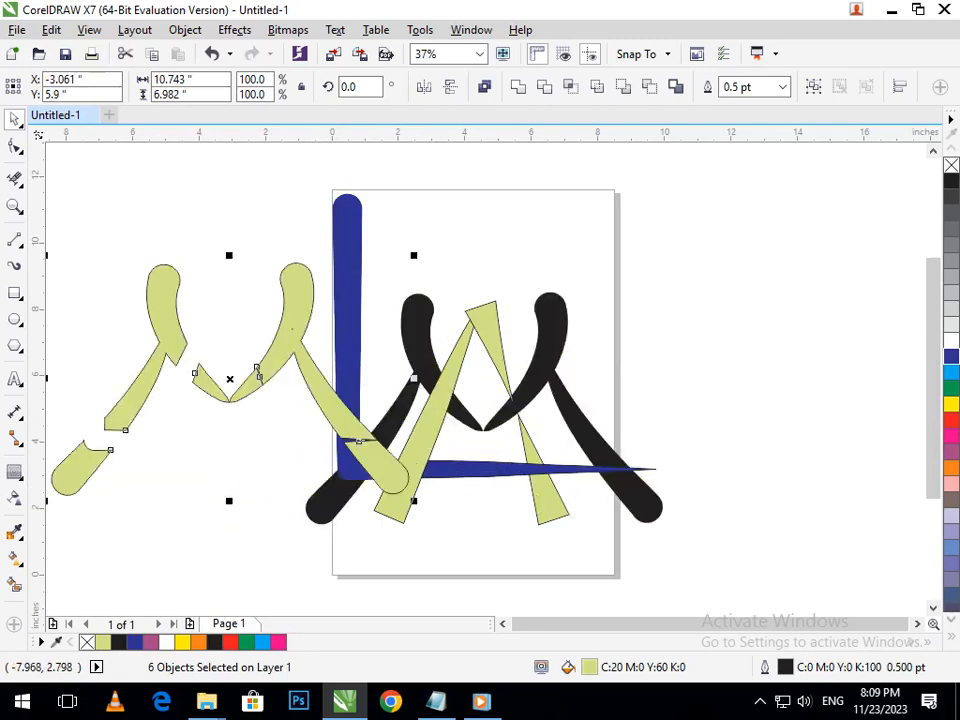
key("ctrl+z")
left_click(951, 420)
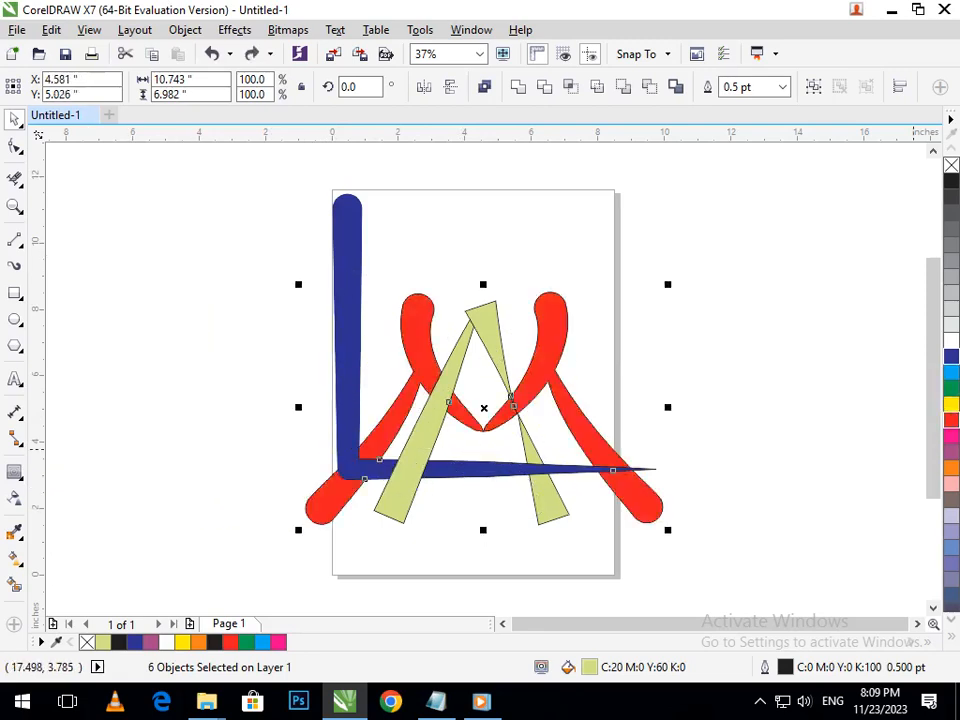
right_click(951, 420)
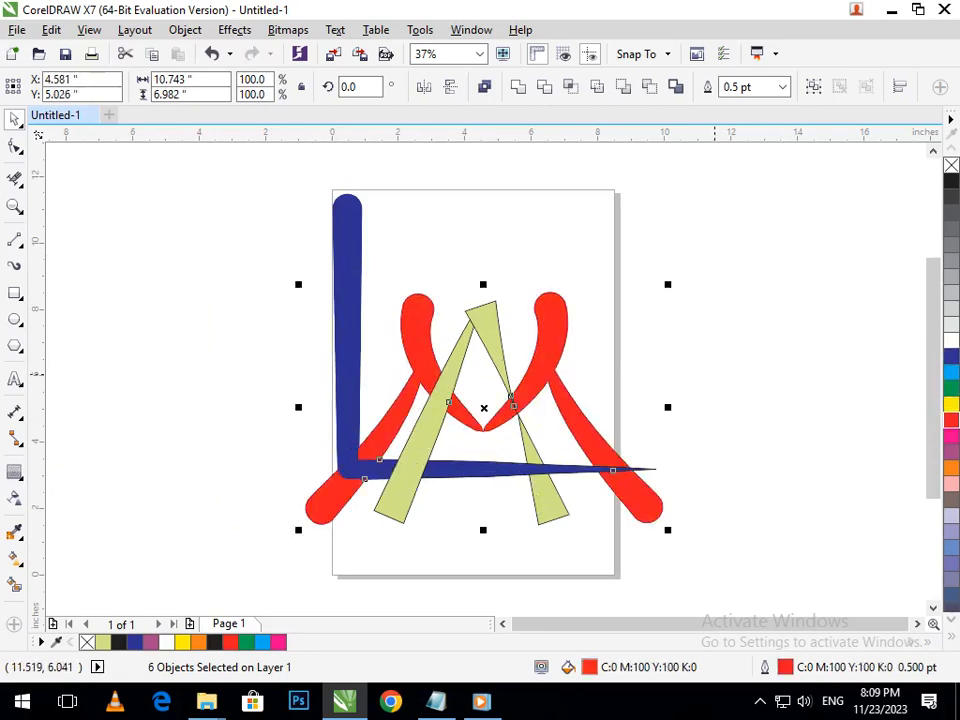
left_click(714, 374)
Set the fill and outline of the A's three pieces to green (C:100 M:0 Y:100 K:0)
left_click(553, 516)
left_click(492, 338, "shift")
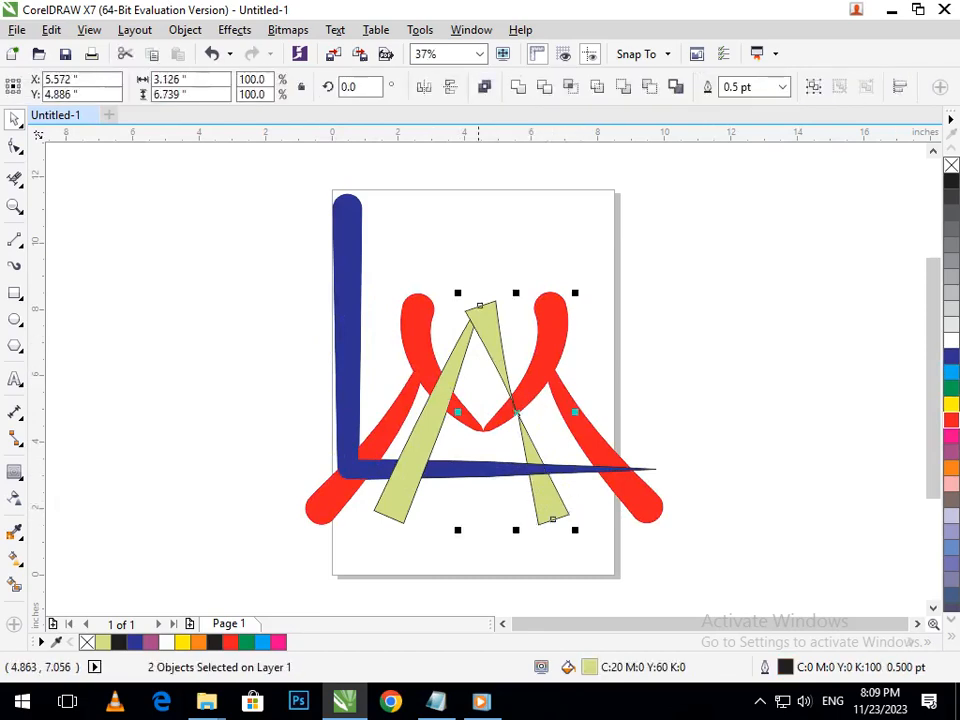
left_click(398, 505, "shift")
left_click(951, 387)
right_click(951, 387)
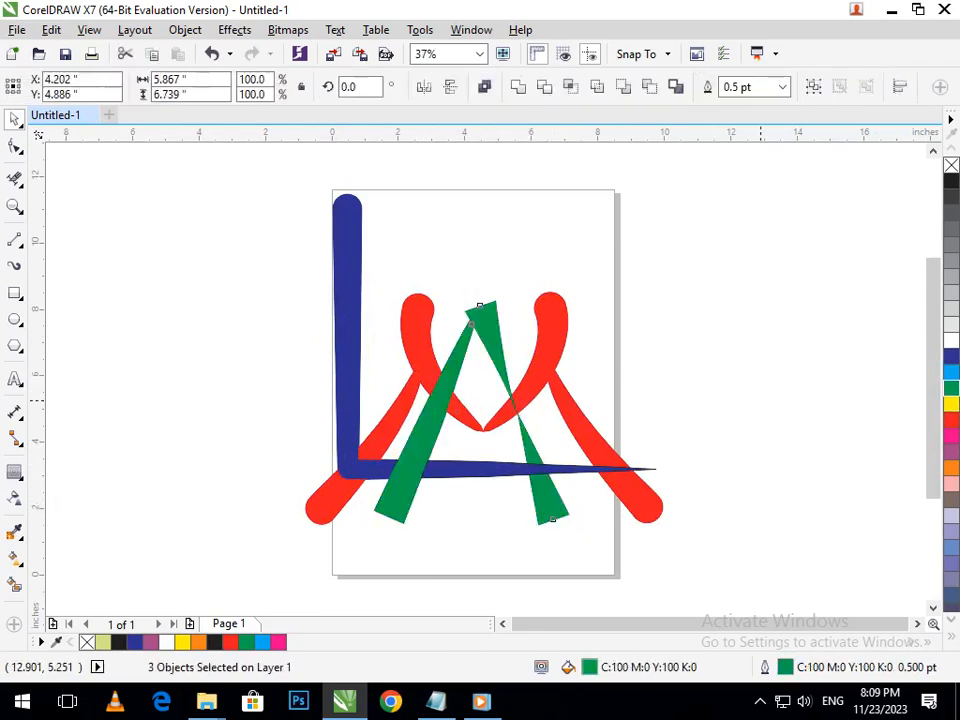
left_click(758, 401)
Nudge the A's three green pieces together horizontally in 0.01-inch increments until their centre is at X 4.172 inches
left_click(396, 482)
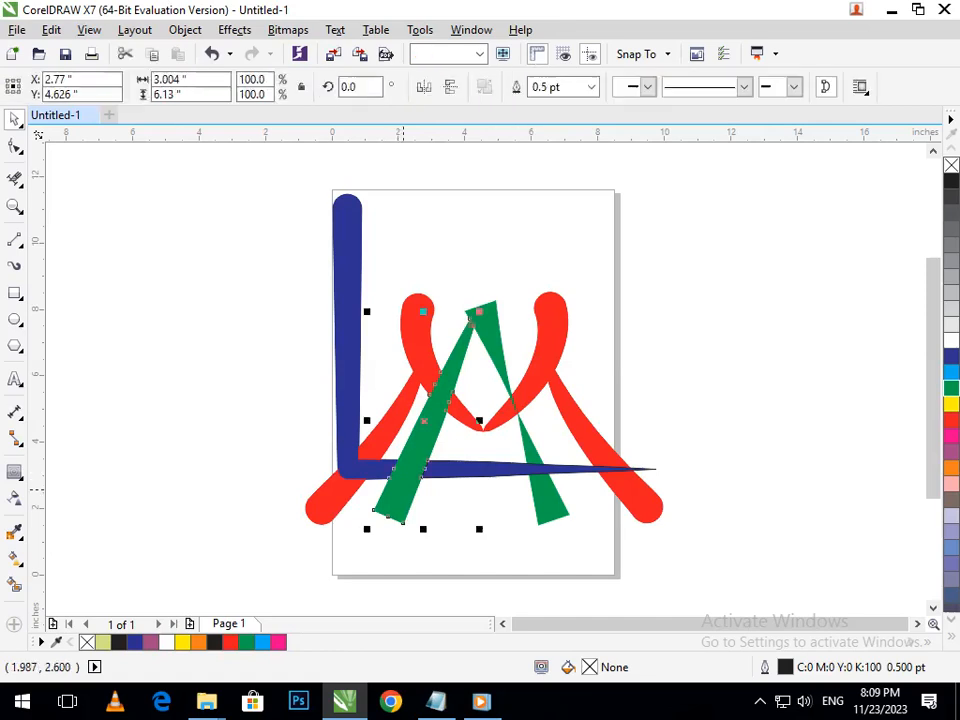
left_click(553, 518, "shift")
left_click(488, 312, "shift")
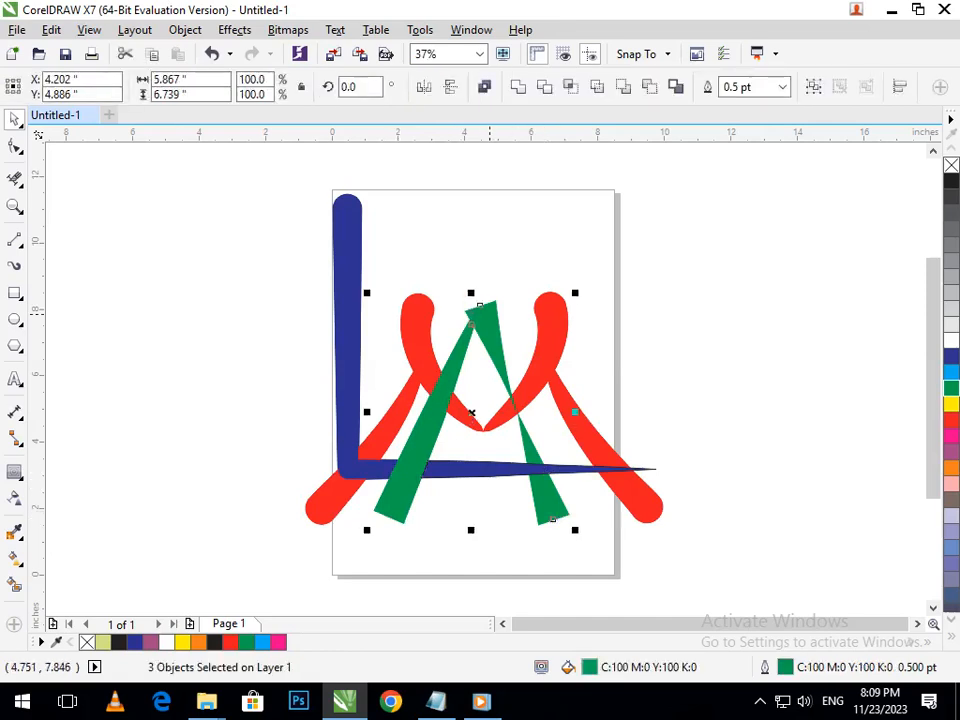
key("Right")
key("Right")
key("Right")
key("Right")
key("Right")
key("Right")
key("Right")
key("Right")
key("Right")
key("Right")
key("Right")
key("Right")
key("Right")
key("Right")
key("Right")
key("Right")
key("Right")
key("Right")
key("Right")
key("Right")
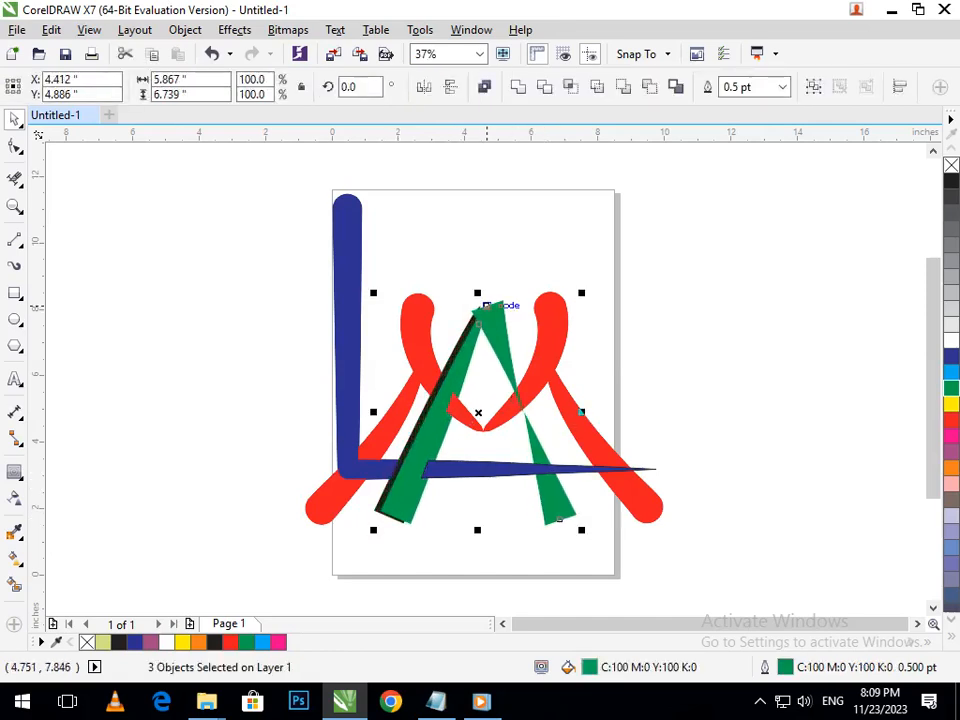
key("Left")
key("Left")
key("Left")
key("Left")
key("Left")
key("Left")
key("Left")
key("Left")
key("Left")
key("Left")
key("Left")
key("Left")
key("Left")
key("Left")
key("Left")
key("Left")
key("Left")
key("Left")
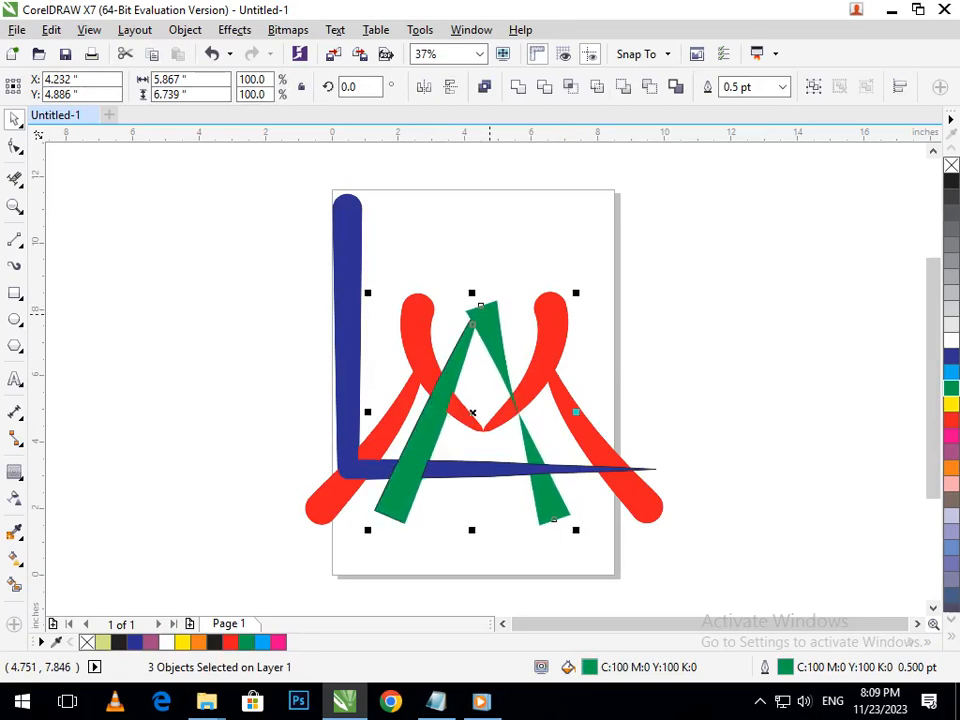
key("Left")
key("Left")
key("Left")
key("Left")
key("Left")
key("Left")
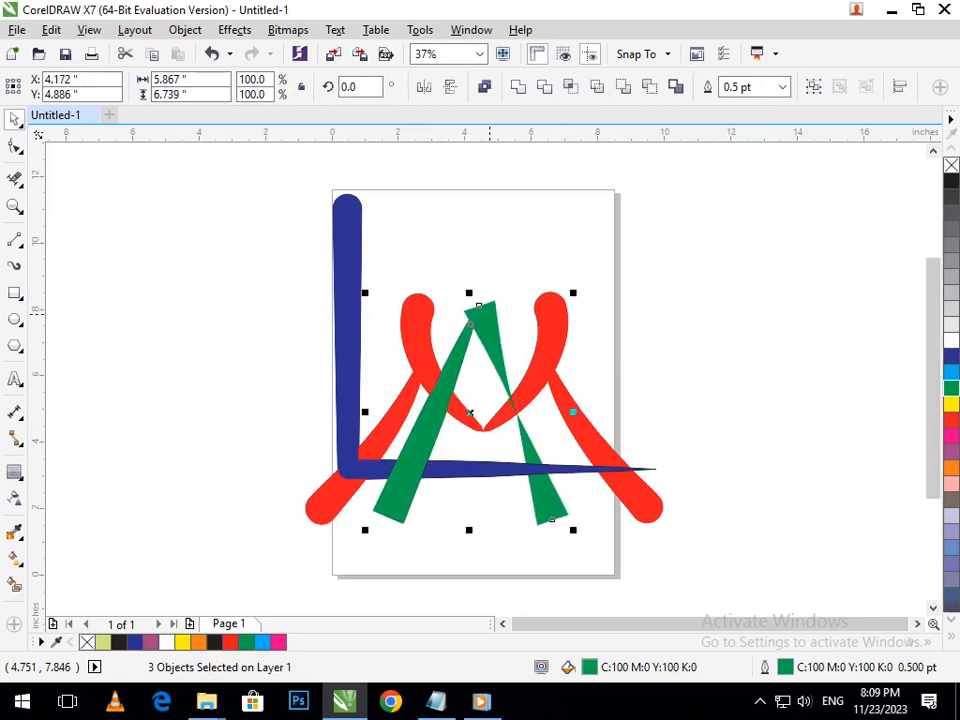
key("Escape")
scroll(490, 380, "down", 2)
mouse_move(410, 283)
left_mouse_down()
mouse_move(420, 330)
mouse_move(521, 418)
mouse_move(631, 445)
left_mouse_up()
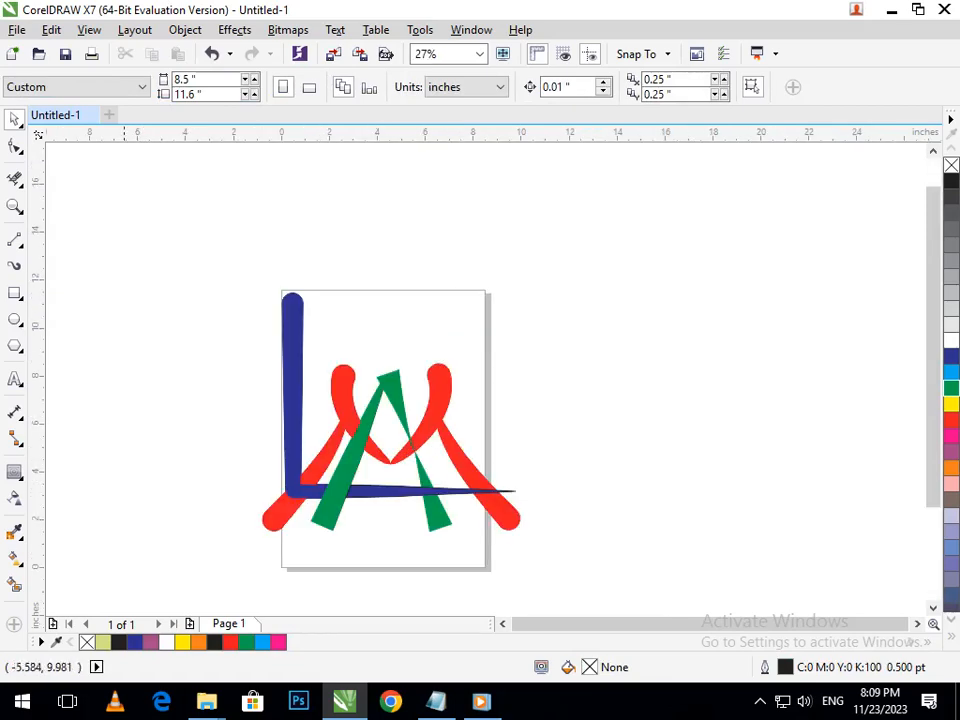
mouse_move(170, 264)
left_mouse_down()
mouse_move(312, 392)
mouse_move(555, 533)
left_mouse_up()
key("F2")
left_click_drag(141, 287, 581, 526)
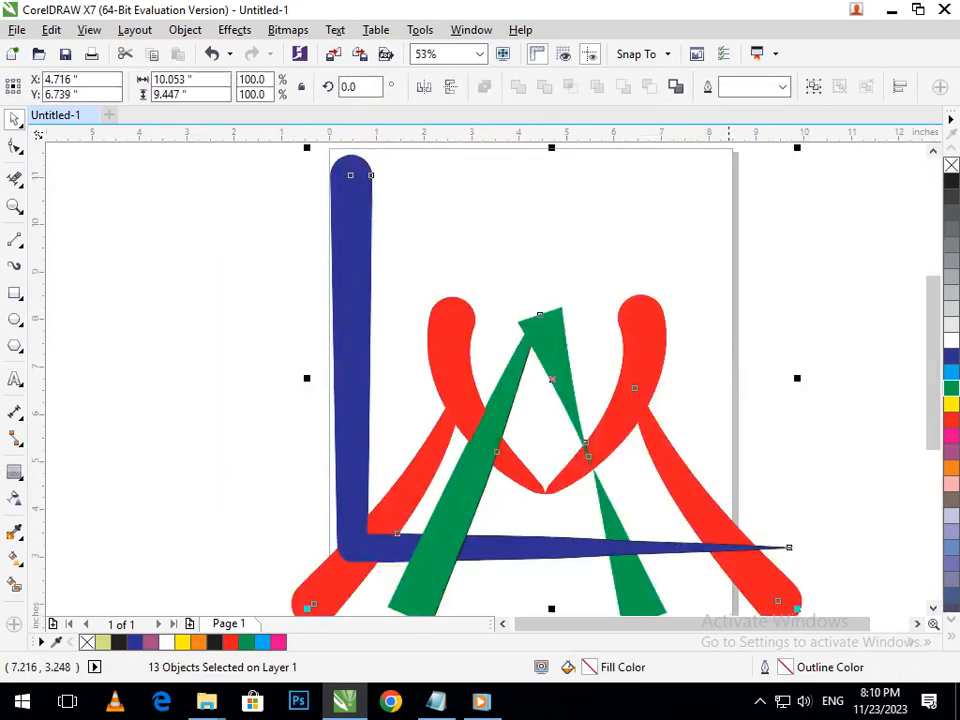
key("F3")
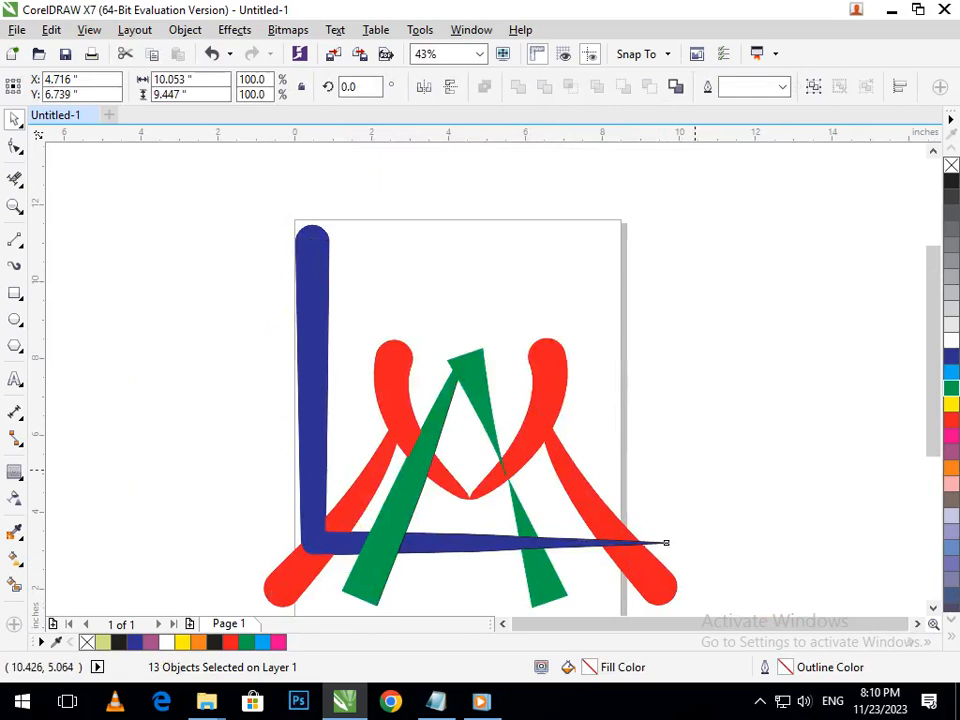
left_click(695, 470)
Combine five red mirrored-curve pieces into one curve, leaving out the small piece just right of where the curves meet
left_click(591, 501)
left_click_drag(595, 502, 666, 460)
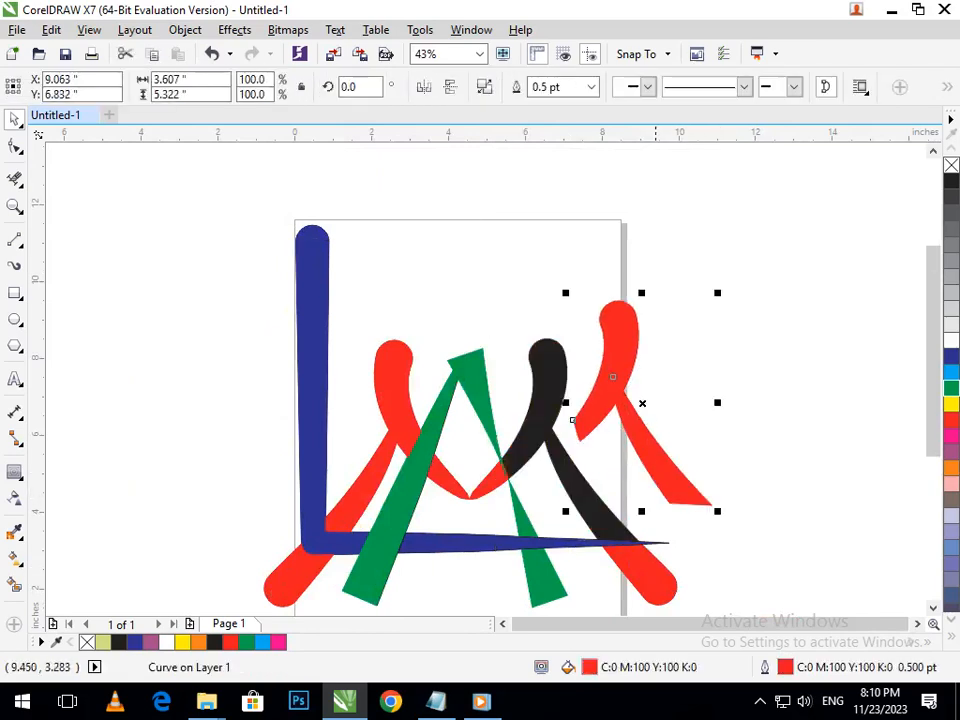
key("ctrl+z")
left_click(648, 580, "shift")
left_click(447, 483, "shift")
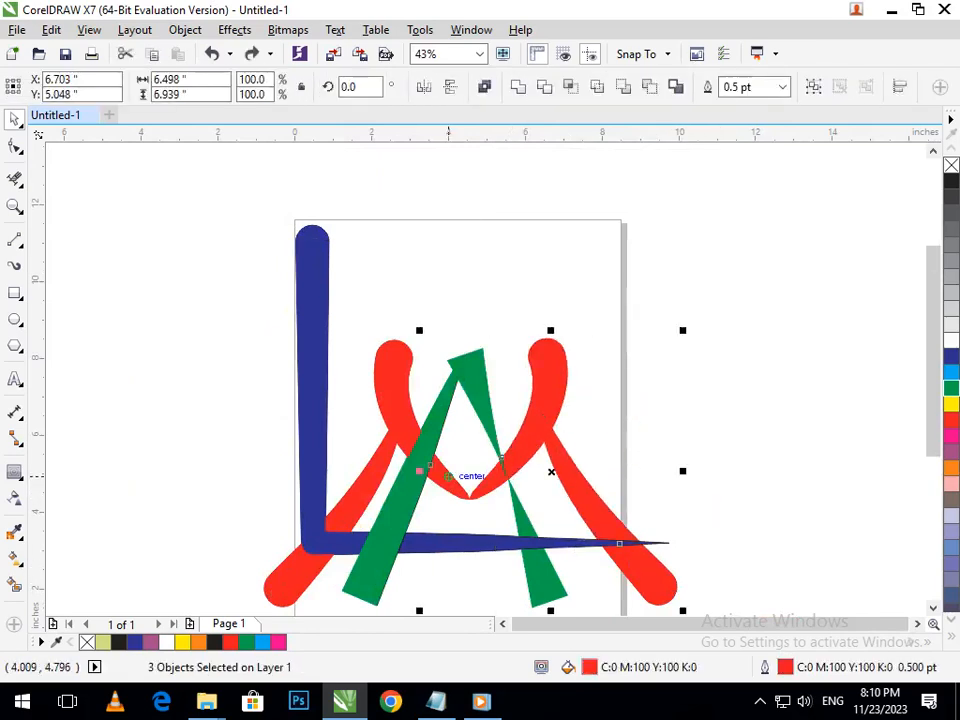
left_click(385, 400, "shift")
left_click(278, 580, "shift")
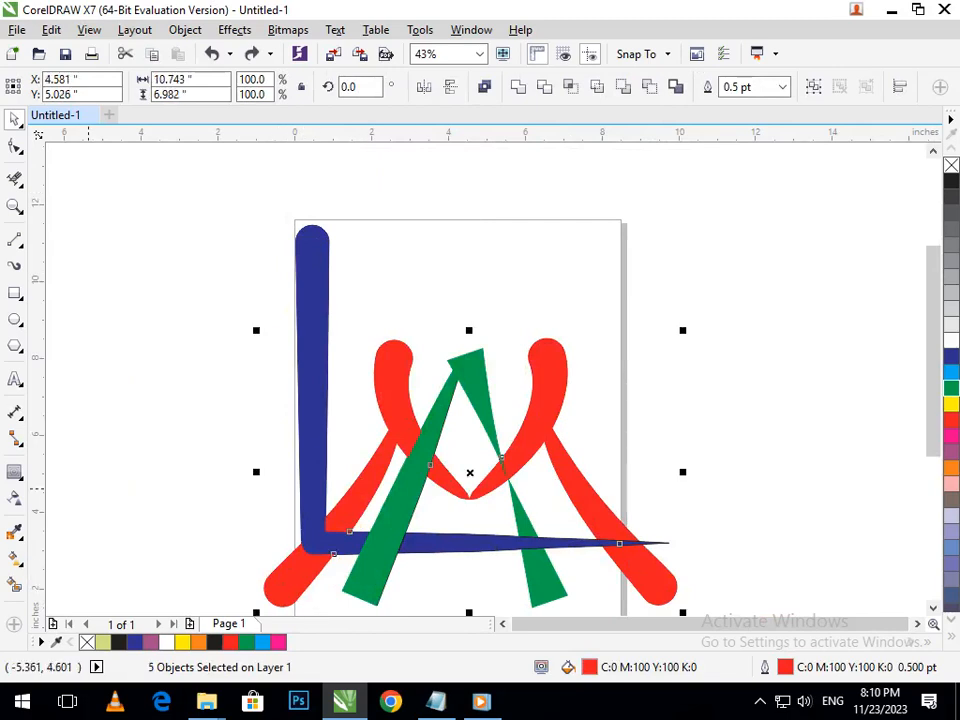
key("ctrl+l")
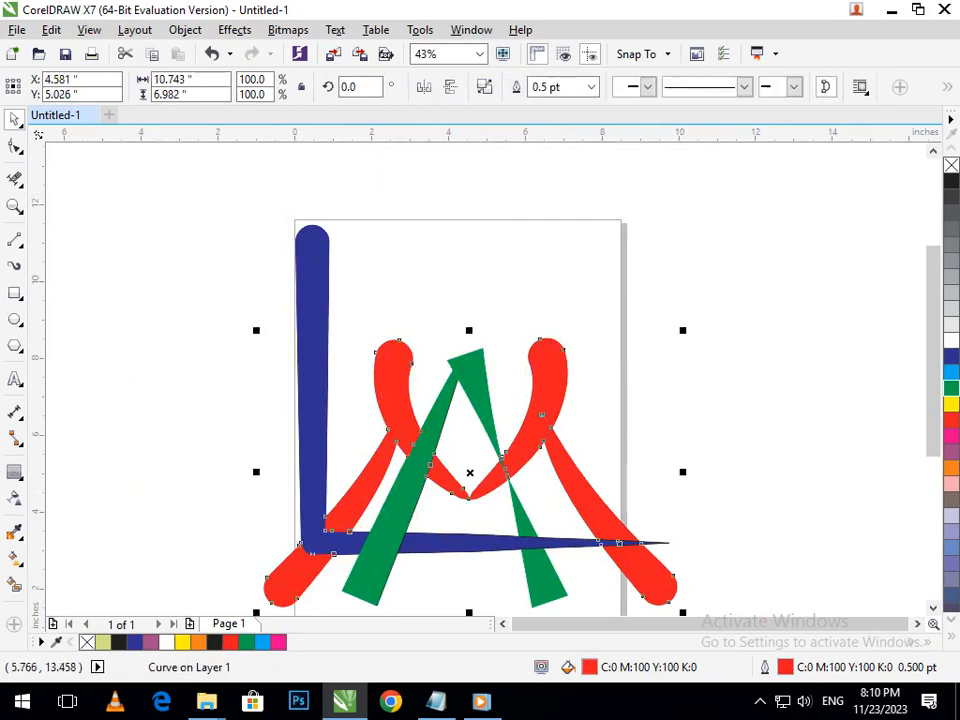
Apply a linear fountain fill down the combined curves from red to black, trying orange and blue as the end colour first
left_click(15, 557)
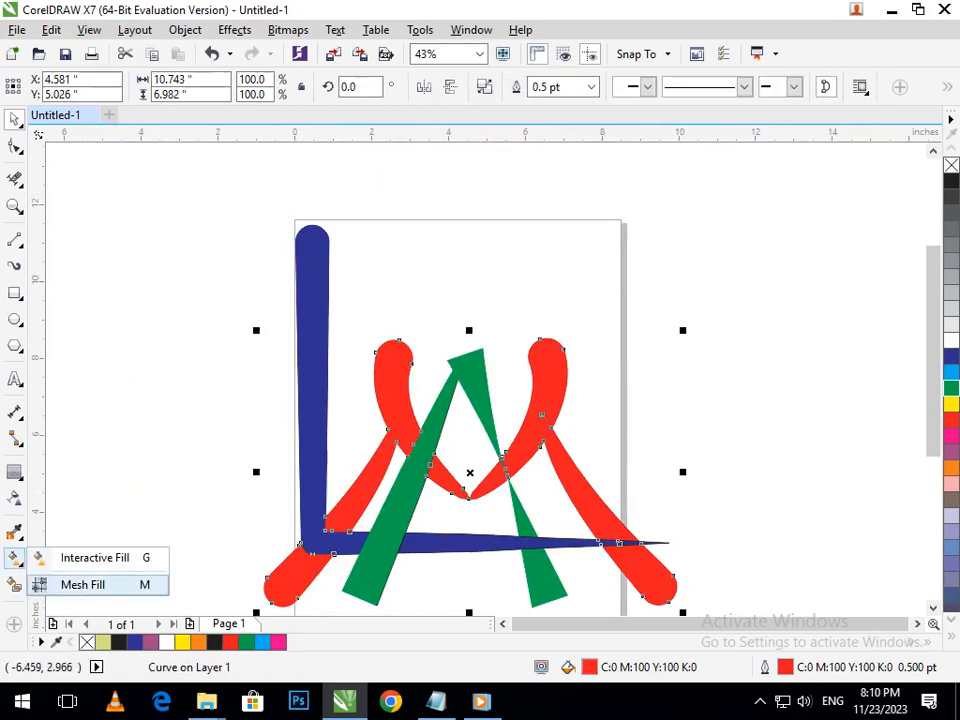
left_click(70, 557)
left_click_drag(460, 320, 445, 599)
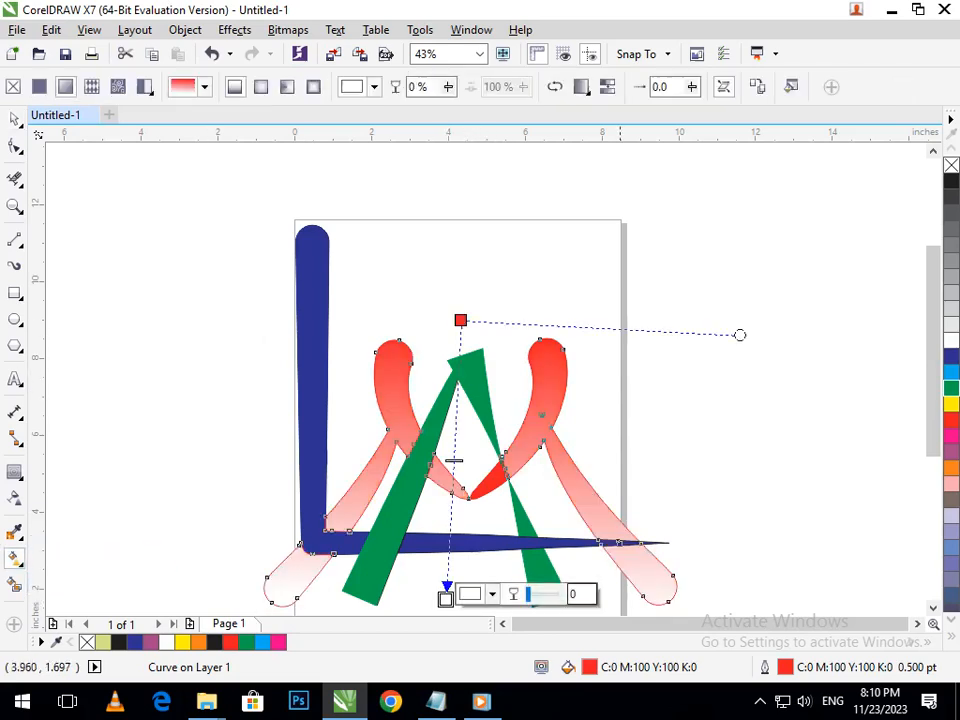
left_click(950, 467)
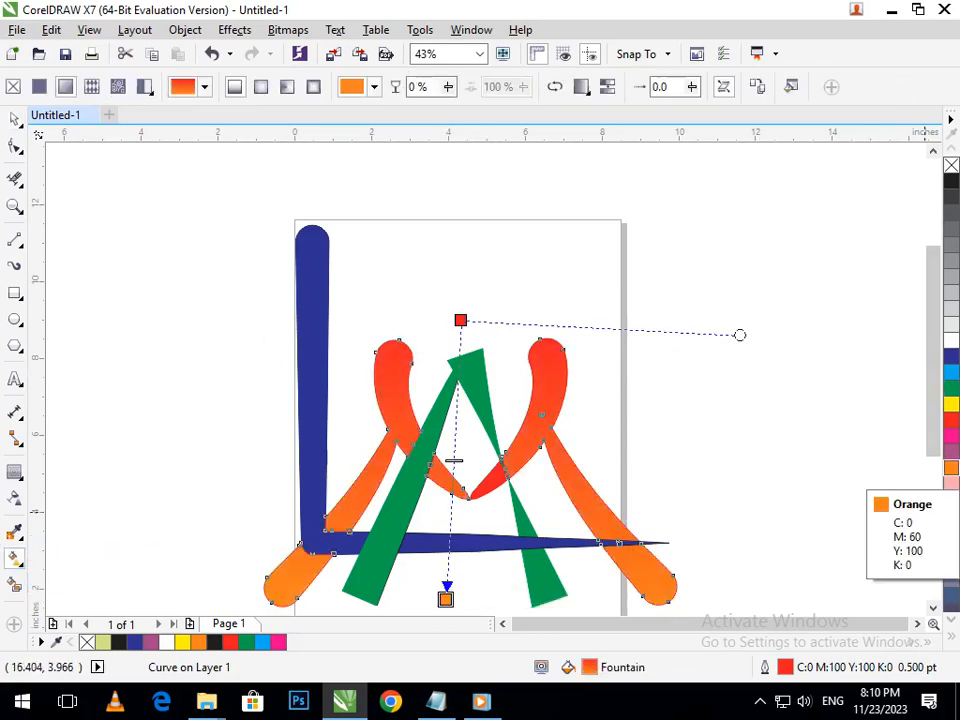
left_click(950, 355)
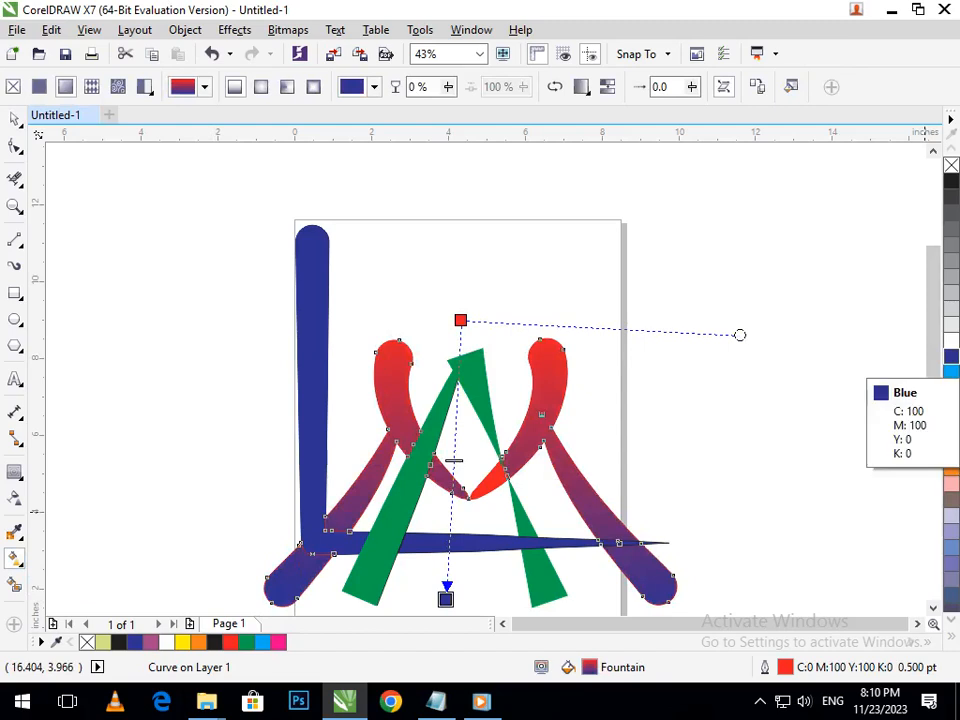
left_click(950, 229)
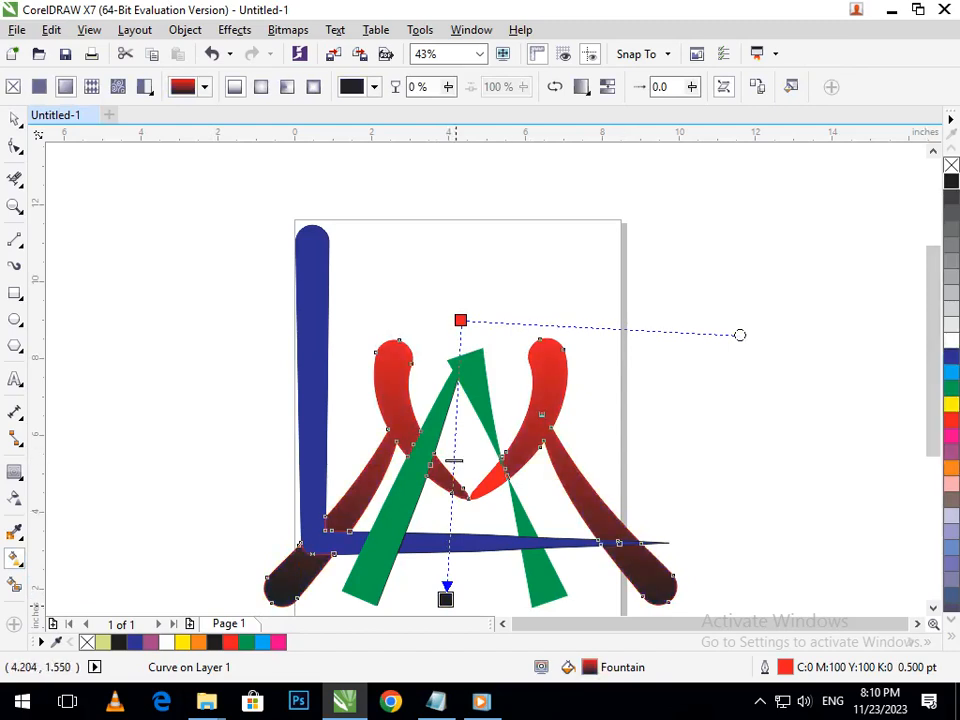
Redirect the curves' fountain fill to run diagonally from black near the A's left foot to red beside the right curve
left_click_drag(446, 598, 460, 443)
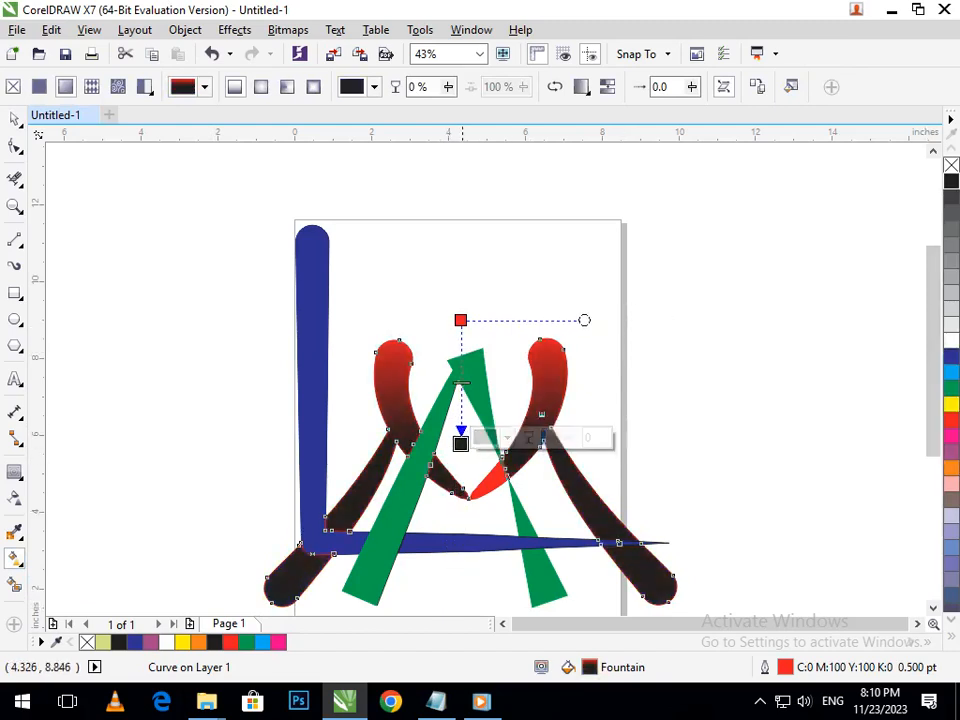
left_click_drag(461, 321, 510, 616)
left_click_drag(461, 444, 358, 598)
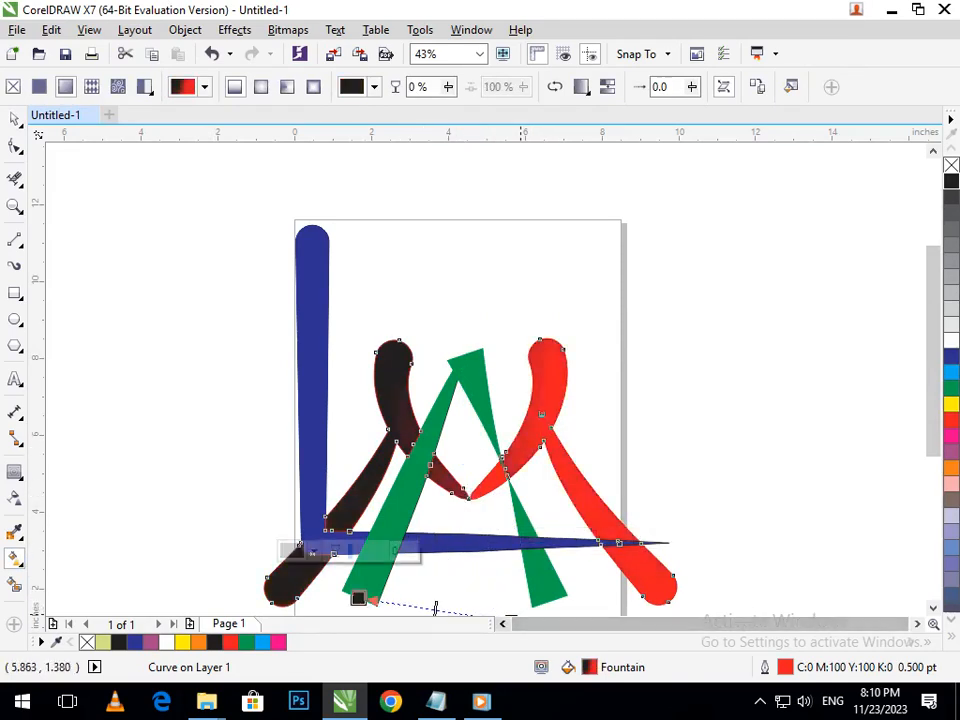
scroll(260, 404, "down", 2)
scroll(323, 432, "up", 1)
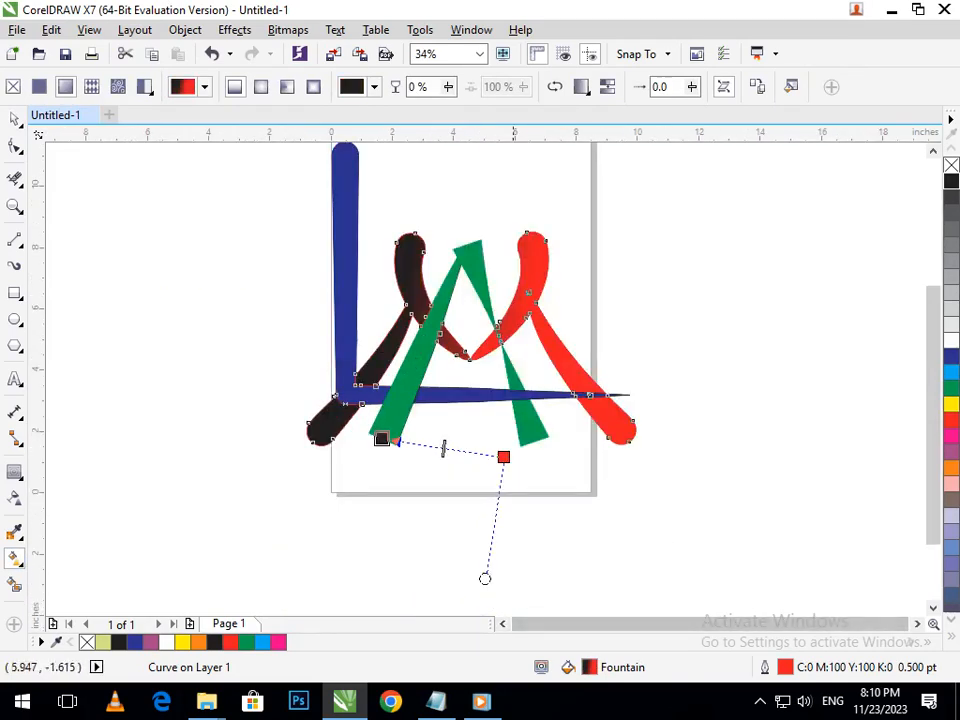
left_click_drag(503, 456, 626, 394)
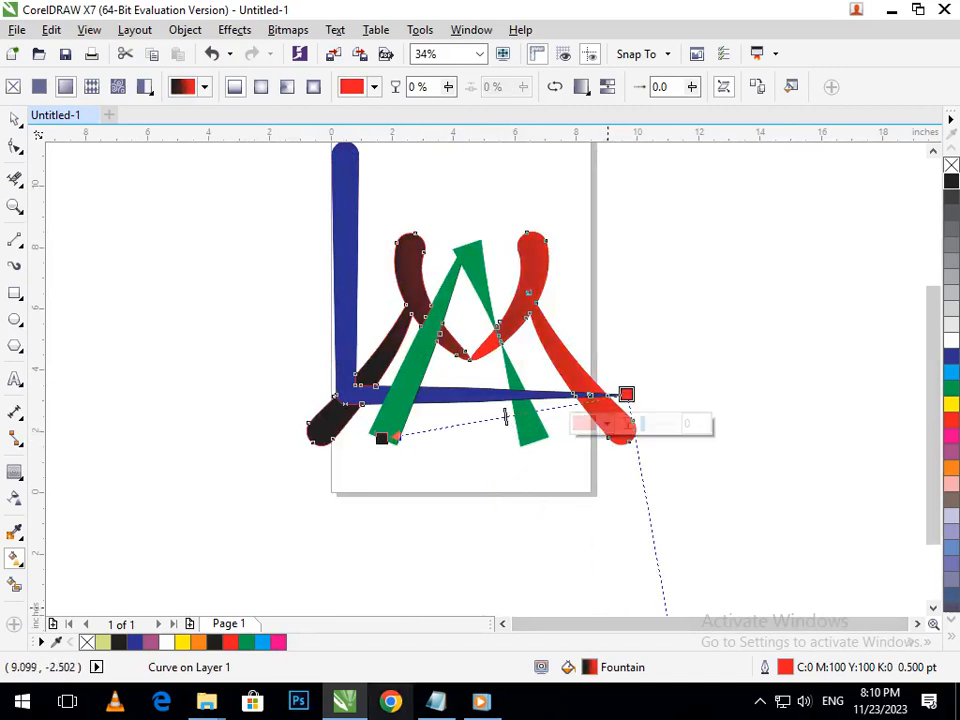
left_click_drag(381, 438, 401, 433)
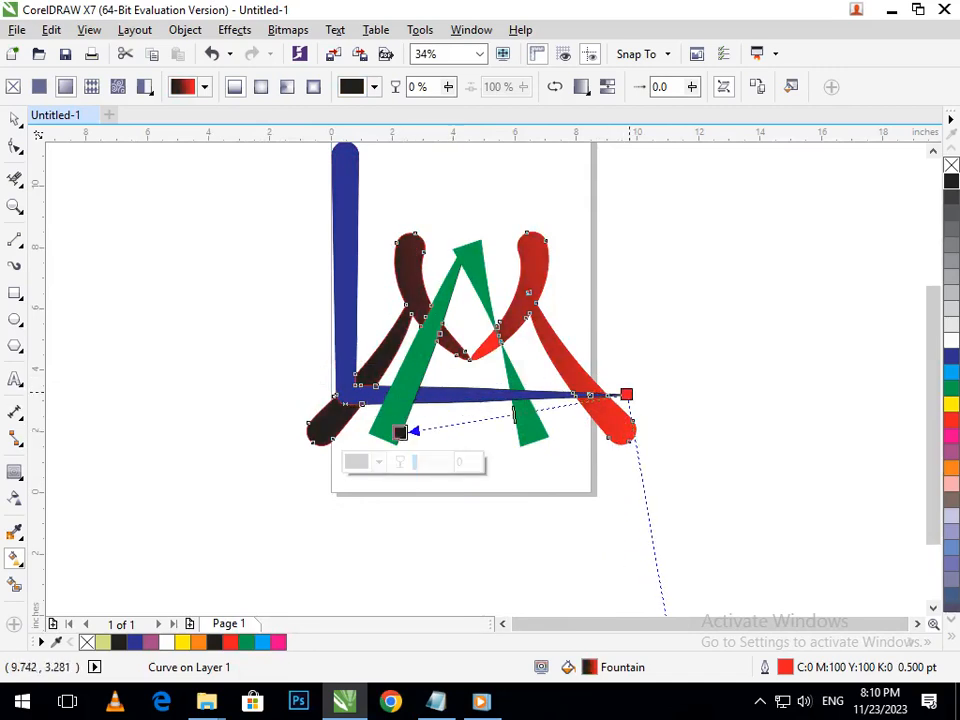
left_click_drag(626, 394, 567, 350)
left_click(15, 118)
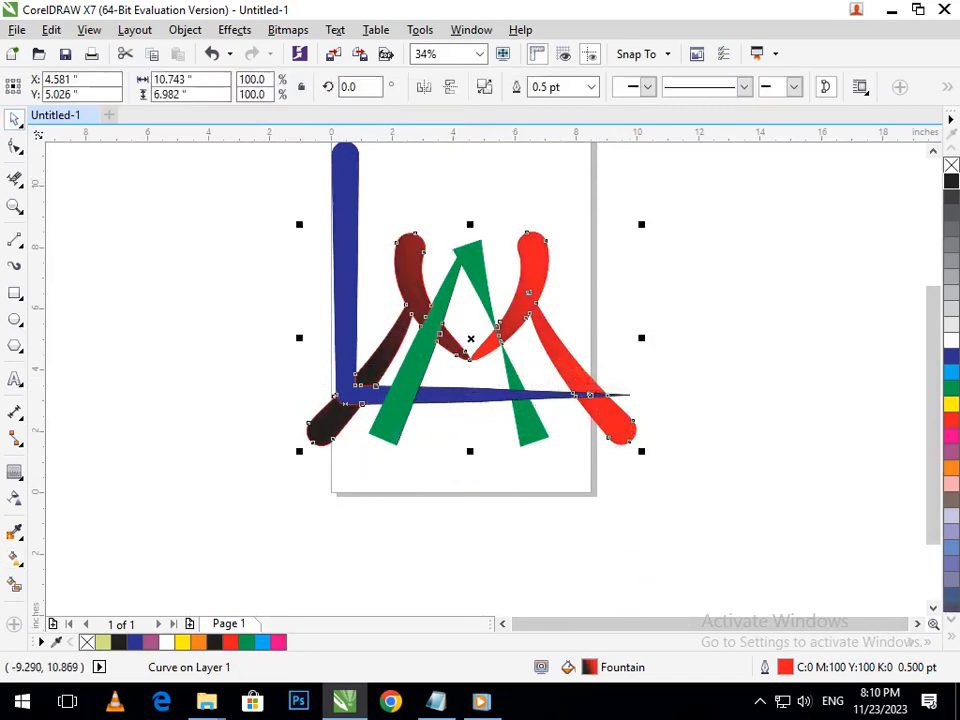
left_click(513, 465)
Combine the blue L's vertical stem and pointed horizontal bar into a single curve
scroll(533, 448, "down", 1)
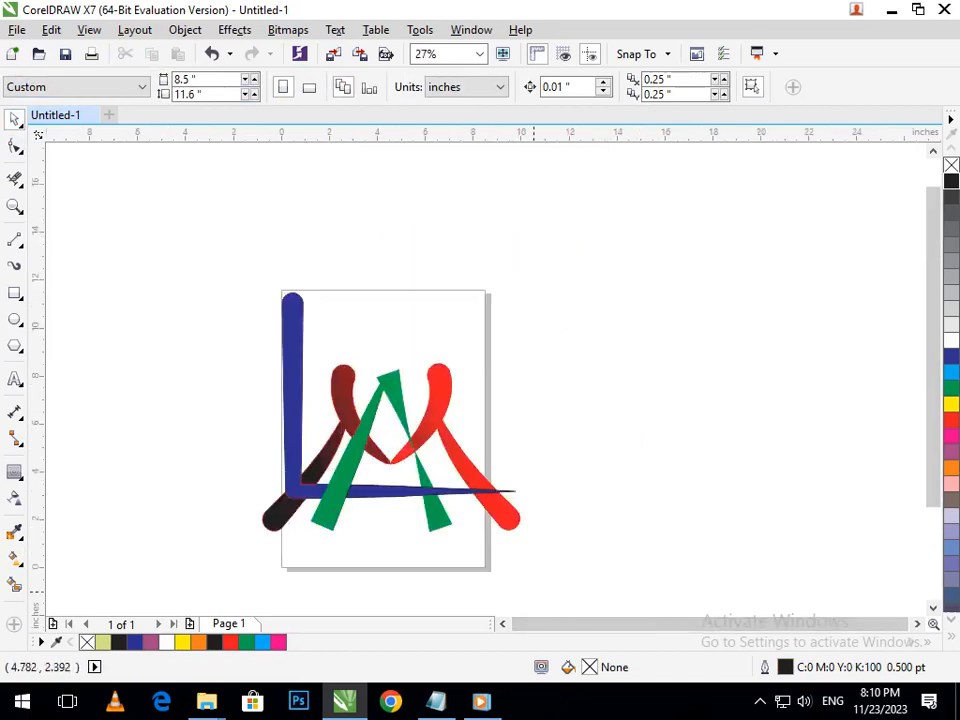
scroll(400, 505, "up", 1)
left_click_drag(356, 442, 309, 429)
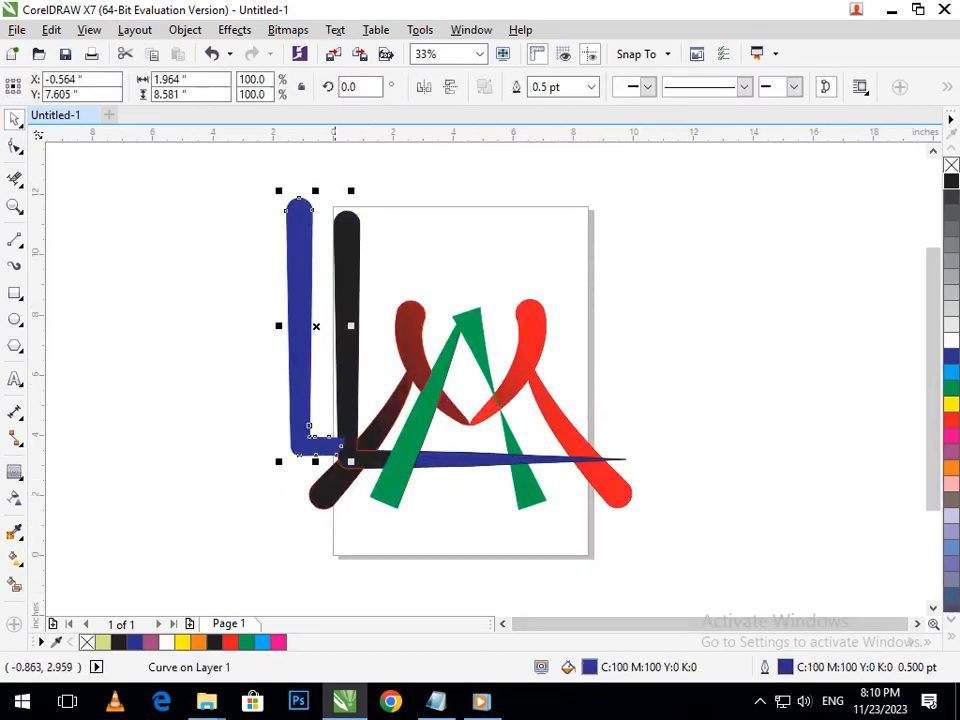
key("ctrl+z")
left_click(445, 464, "shift")
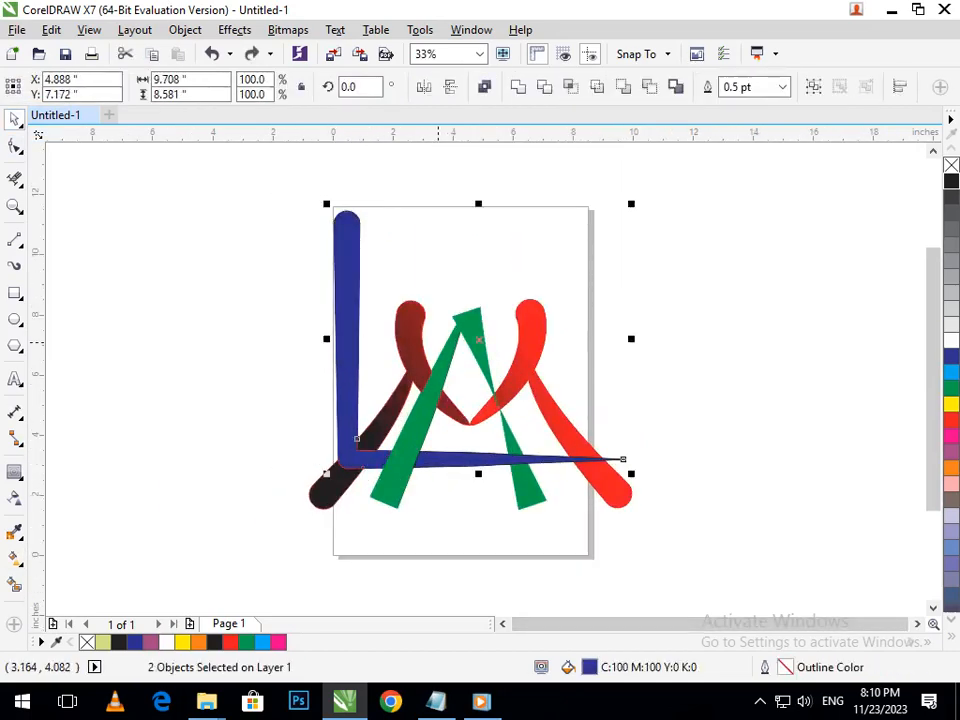
key("ctrl+l")
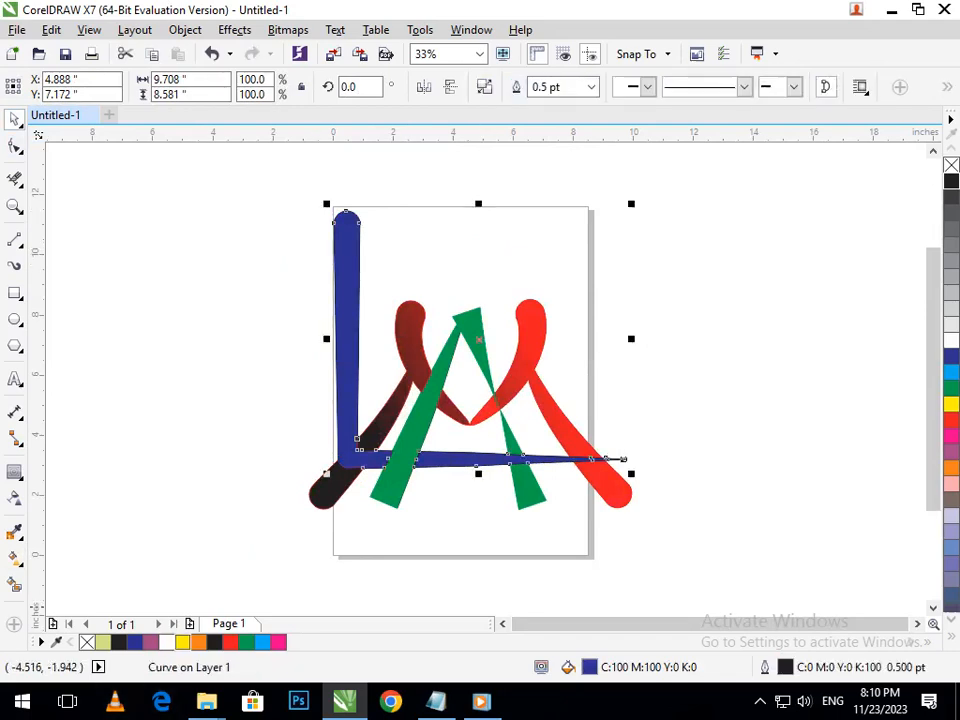
Apply a diagonal linear fountain fill to the L from blue at its top to yellow, trying green, blue and white end colours and a cyan start
left_click(16, 557)
left_click(95, 557)
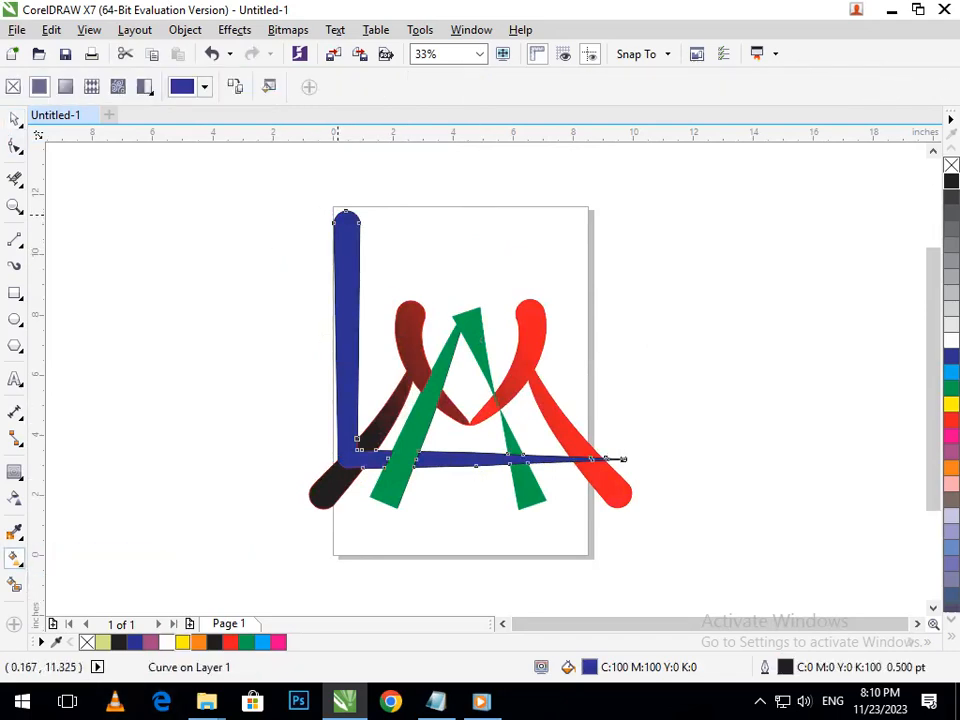
left_click_drag(338, 214, 640, 504)
left_click(951, 388)
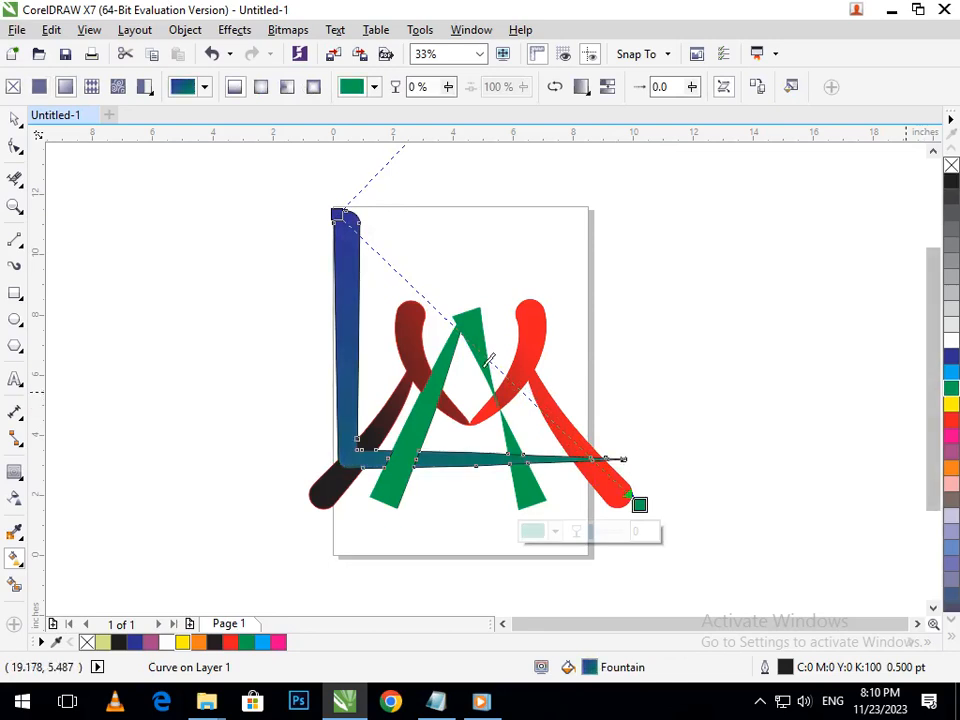
left_click(951, 356)
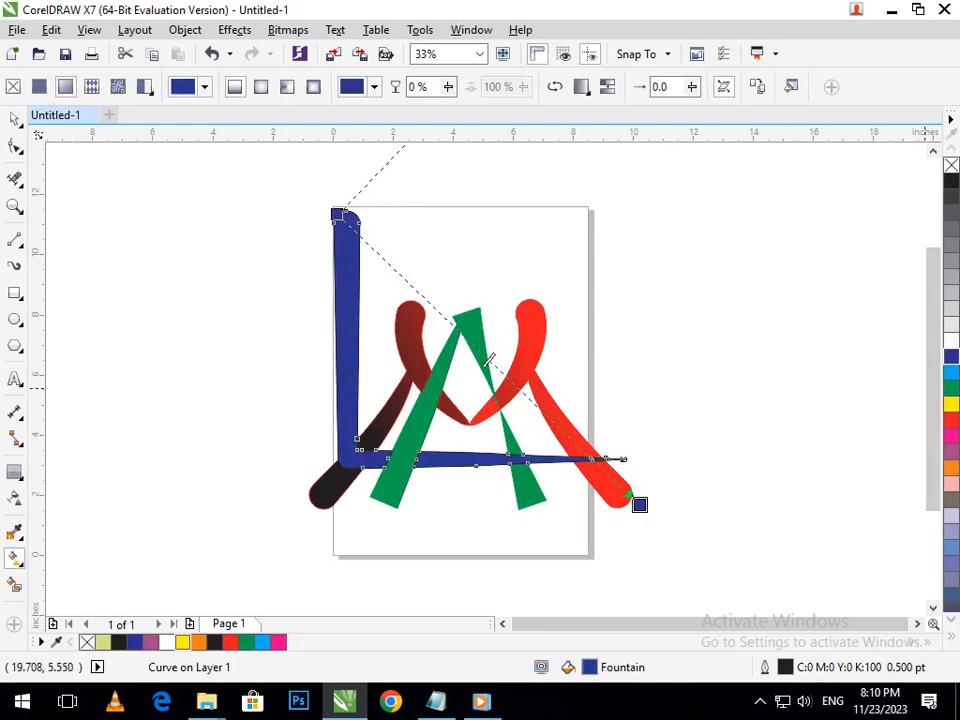
left_click(951, 340)
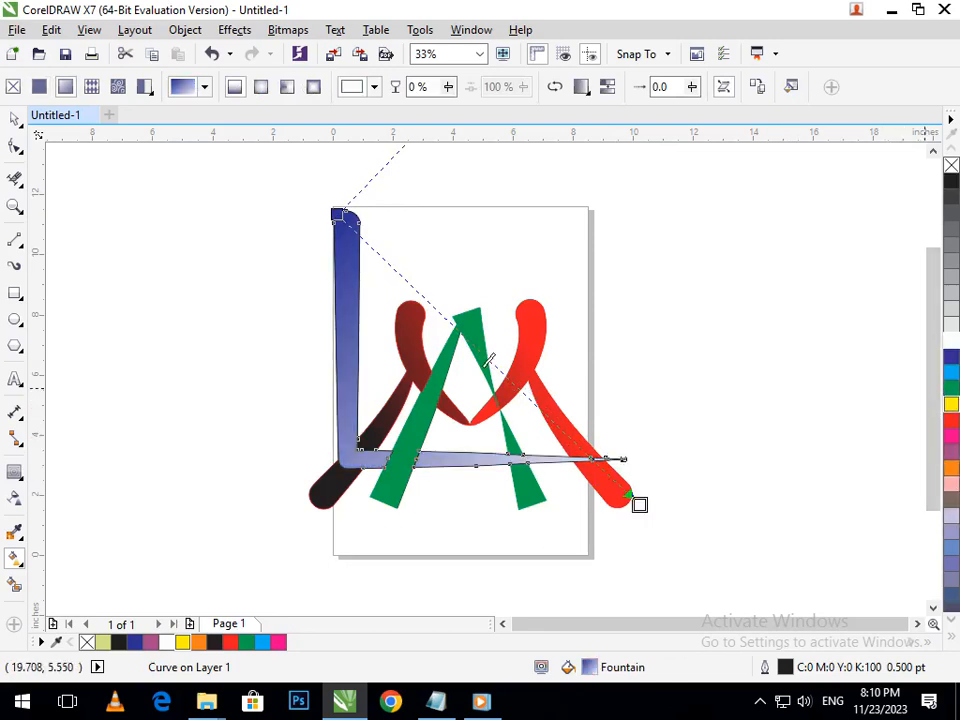
left_click(951, 404)
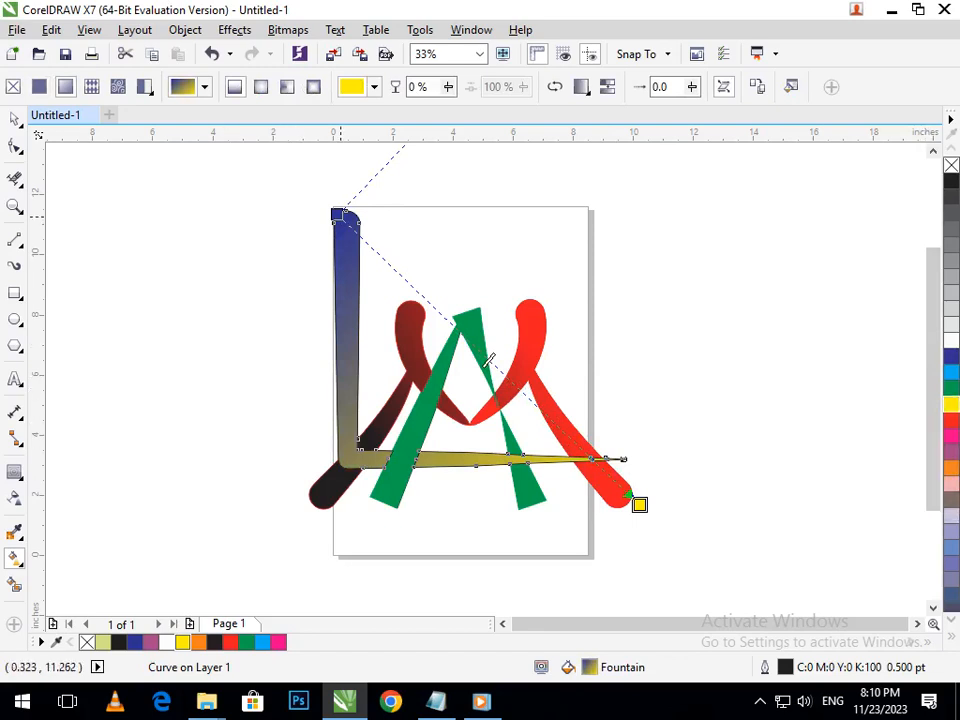
left_click(340, 216)
left_click(951, 372)
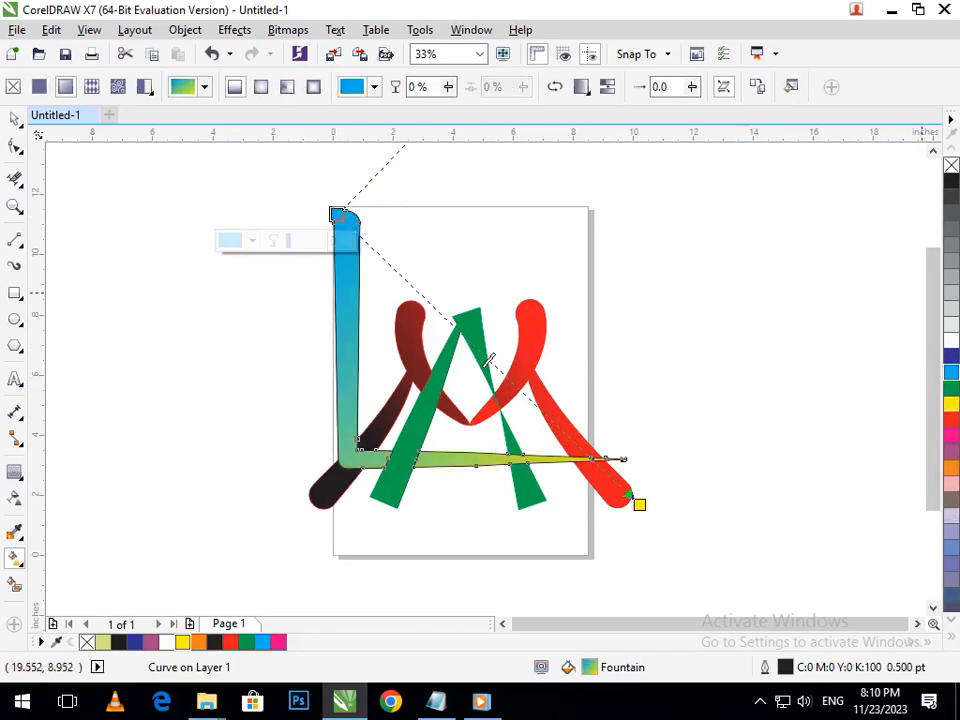
left_click(951, 356)
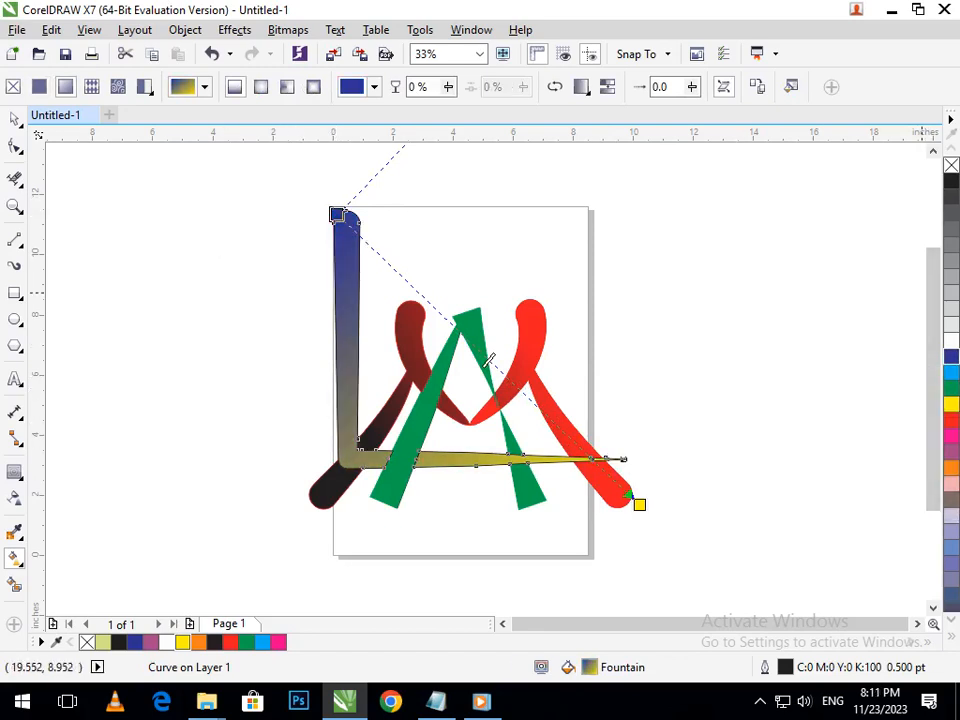
left_click(14, 119)
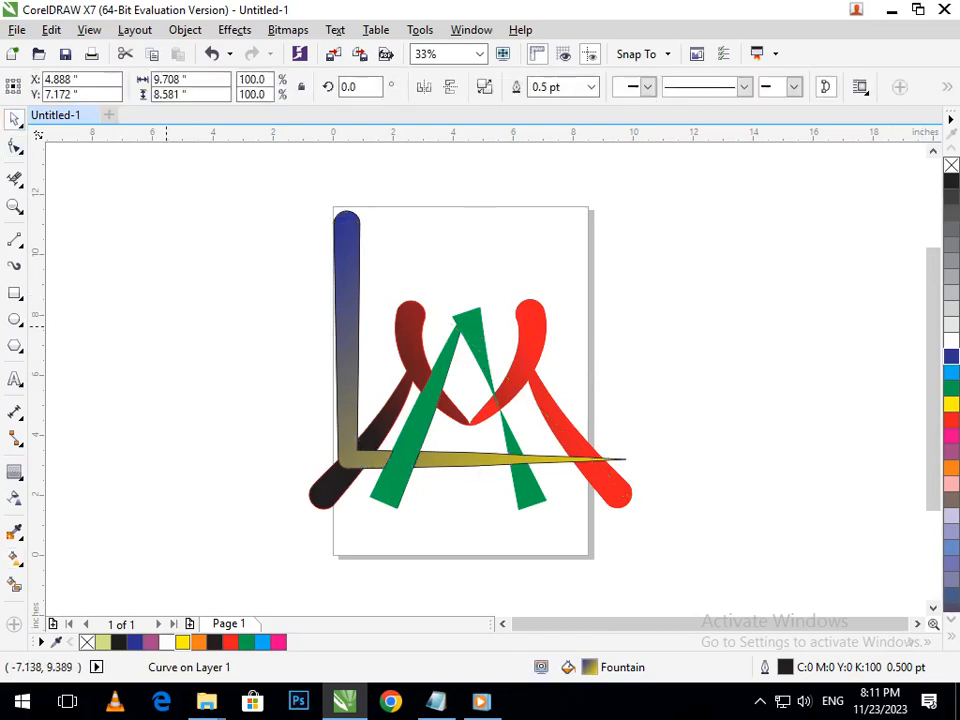
left_click(166, 326)
left_click_drag(525, 492, 530, 531)
key("ctrl+z")
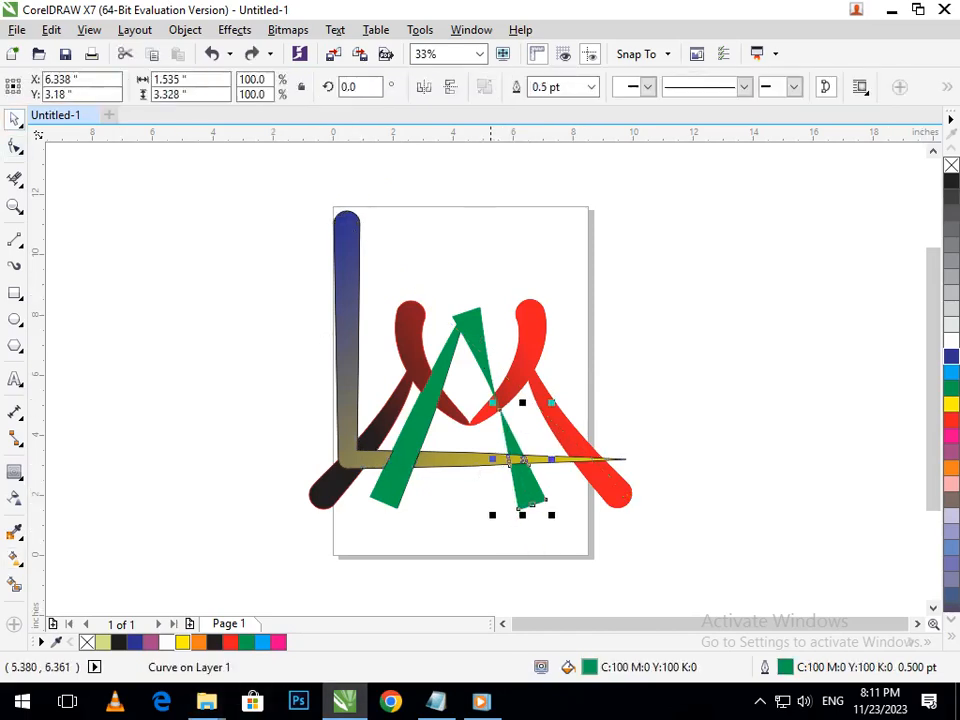
left_click(473, 321, "shift")
left_click(391, 491, "shift")
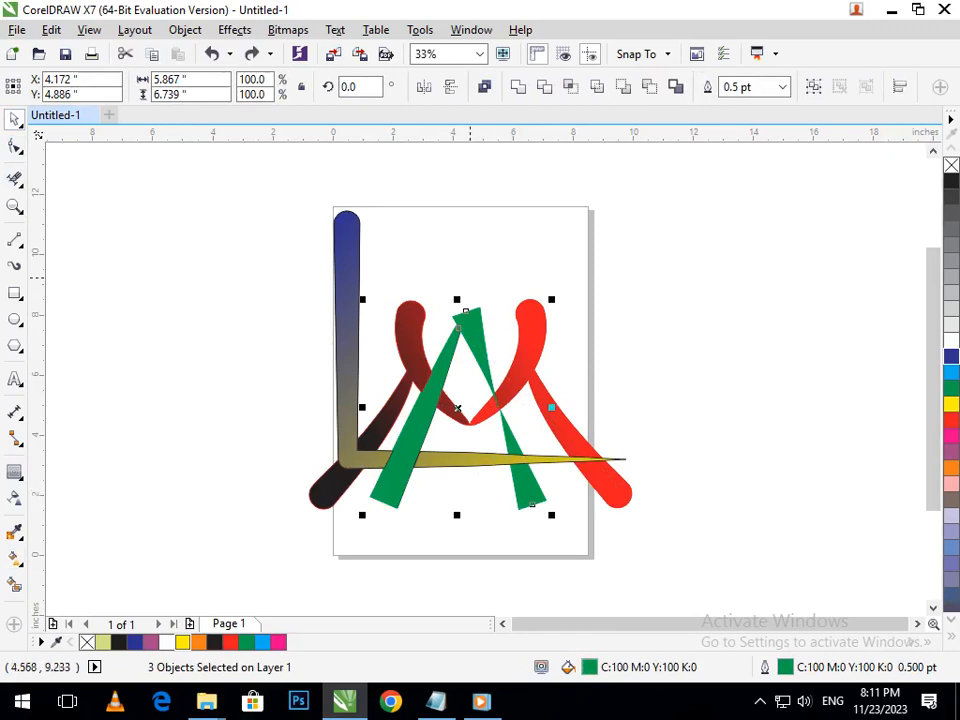
left_click(386, 498)
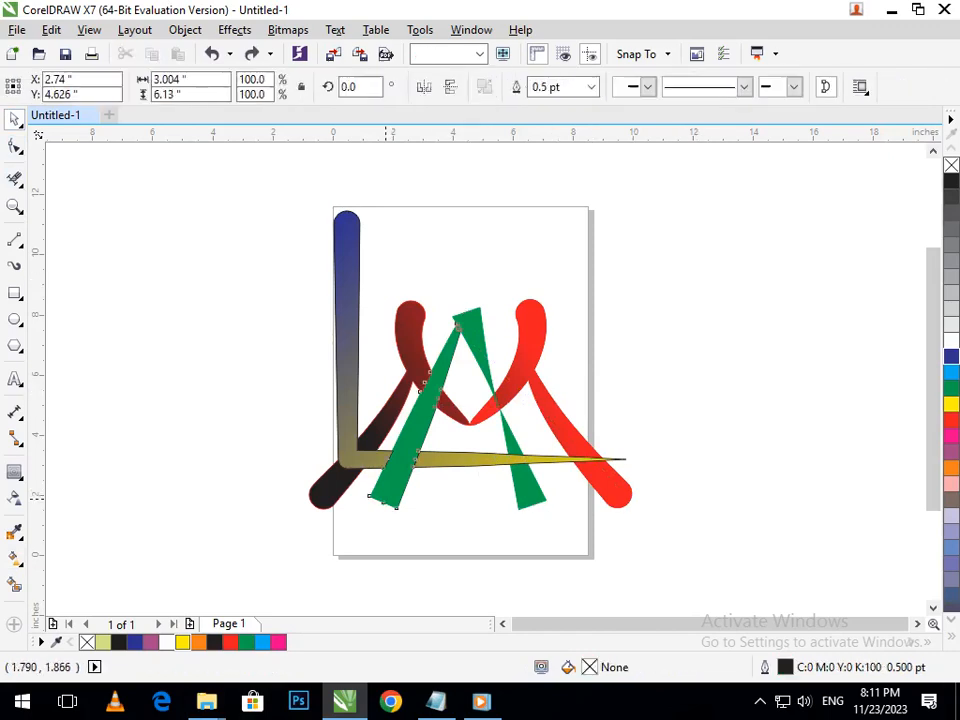
left_click(657, 382)
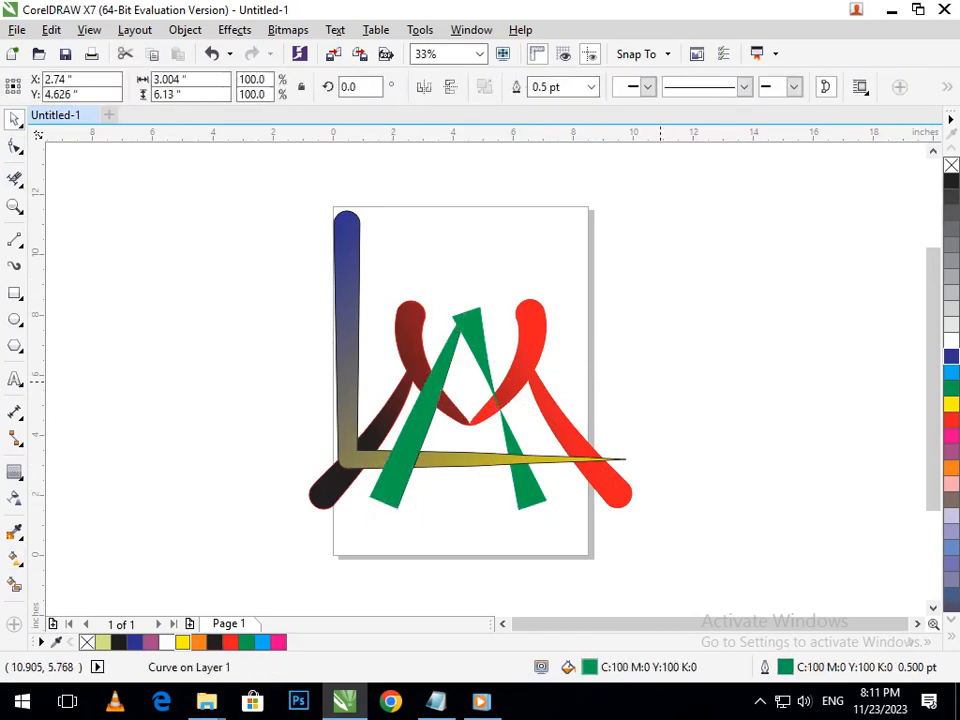
Apply a linear fountain fill down the A's three green pieces from peak to feet, trying purple and green before blue as the end colour
left_click(388, 501)
left_click(531, 501, "shift")
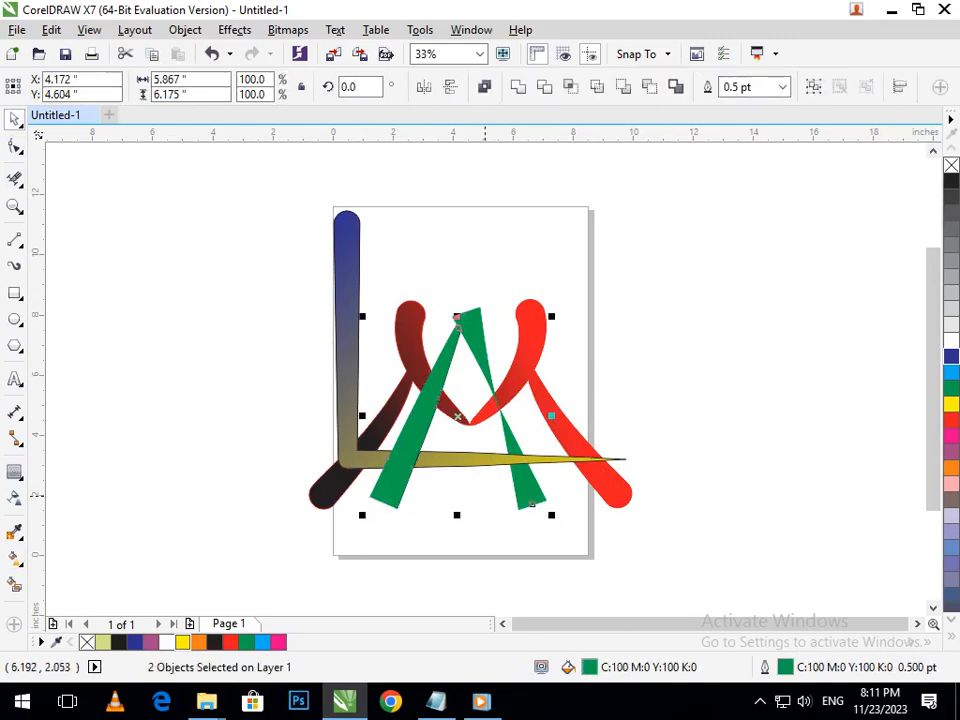
left_click(474, 337, "shift")
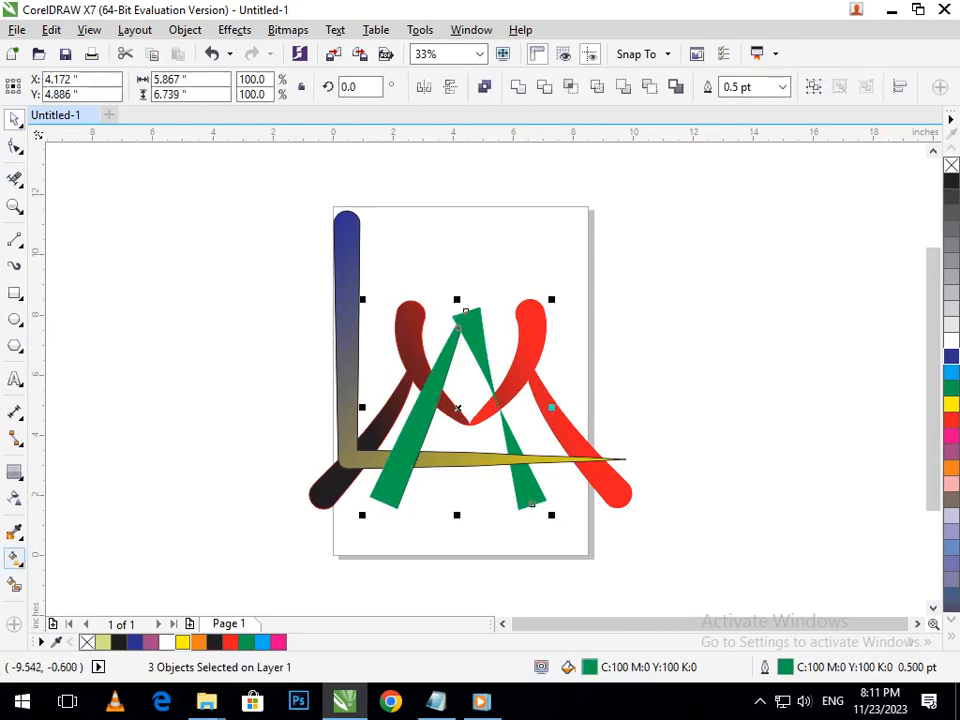
left_click(15, 557)
left_click_drag(462, 313, 455, 515)
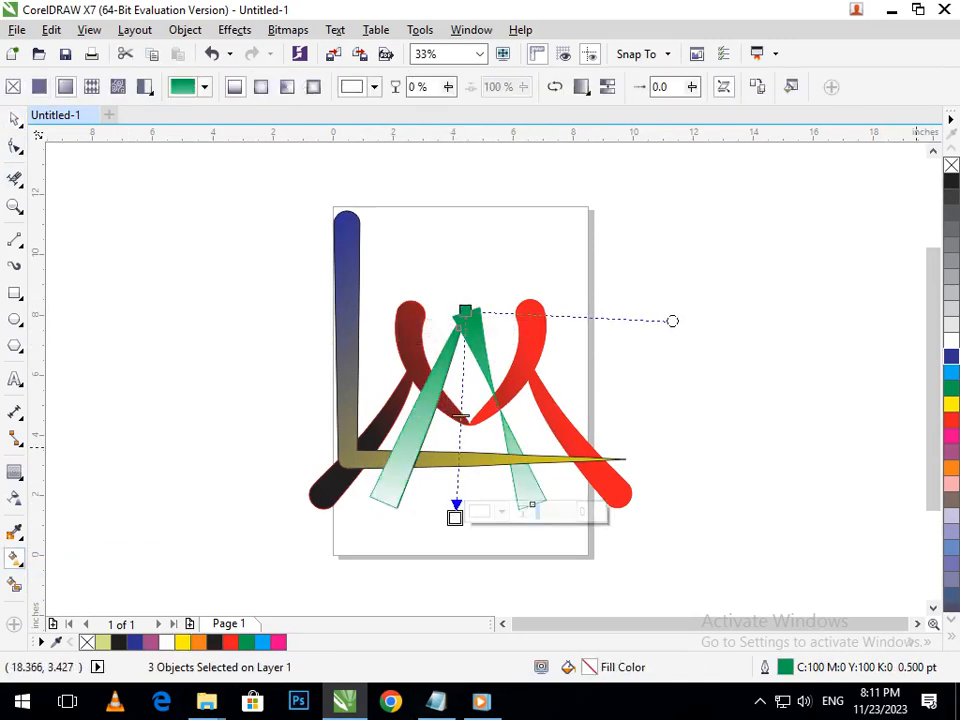
left_click(950, 452)
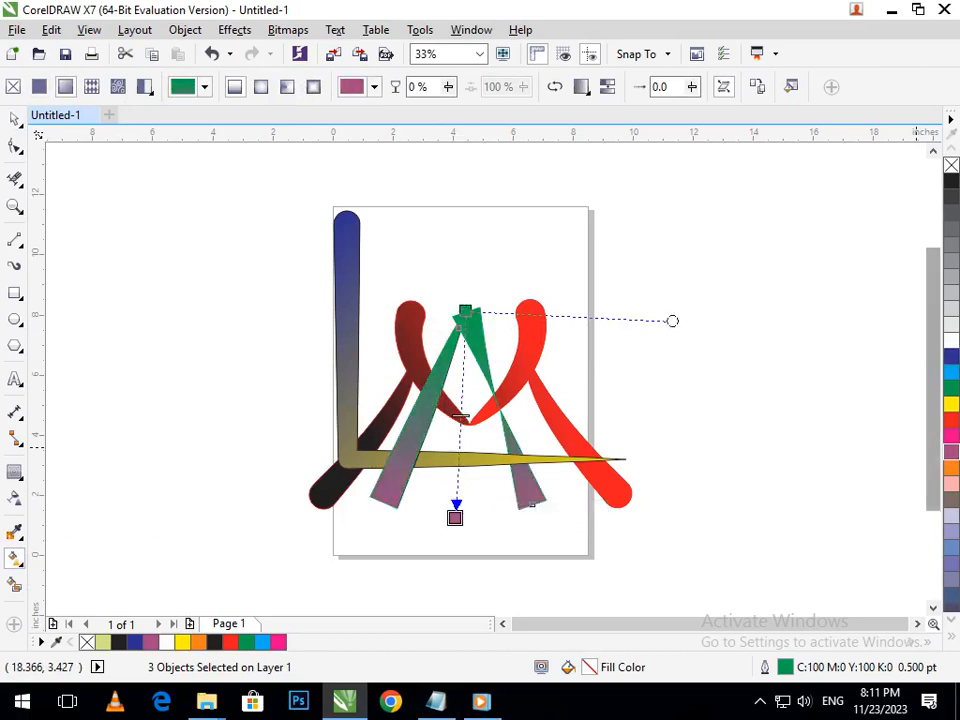
left_click(950, 388)
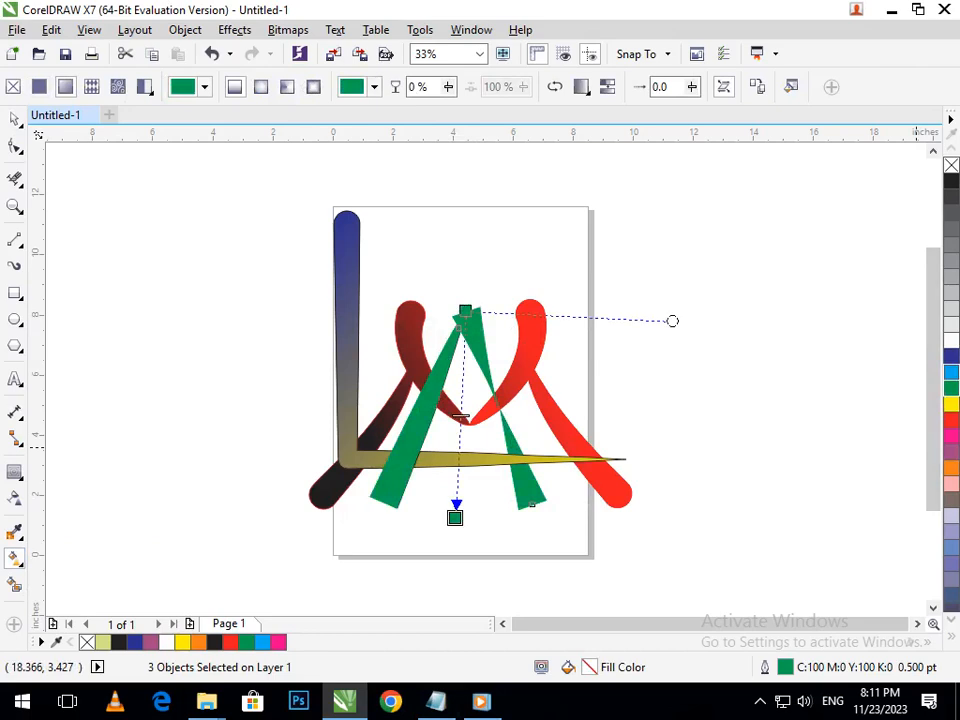
left_click(950, 356)
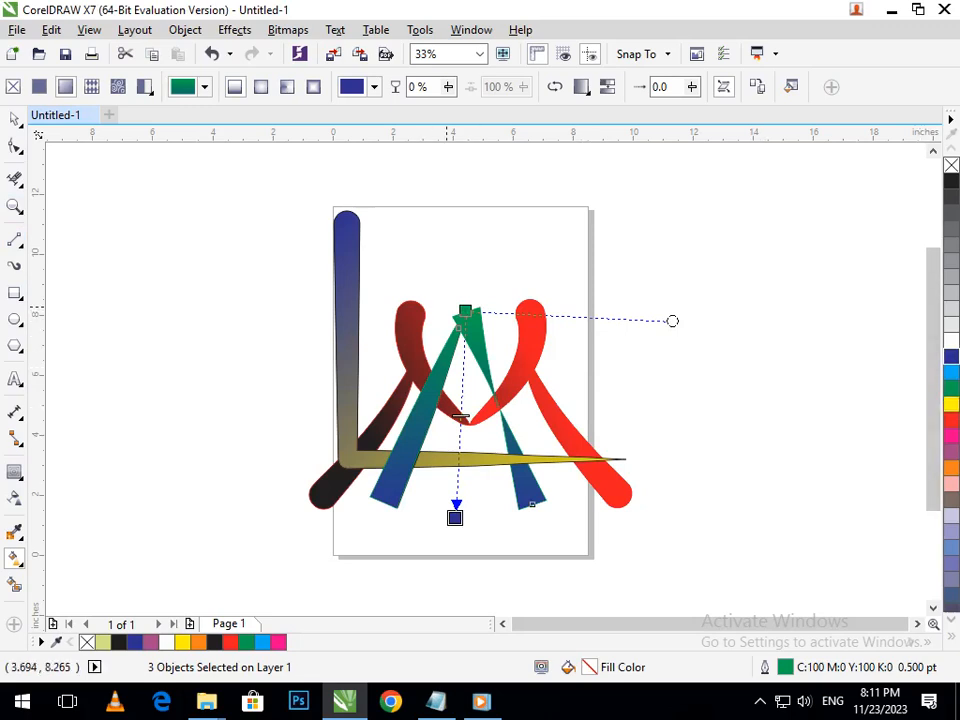
Recolour the A's fountain fill to run from black at the peak to purple at the feet, trying a blue start and an orange end first
left_click(465, 311)
left_click(951, 356)
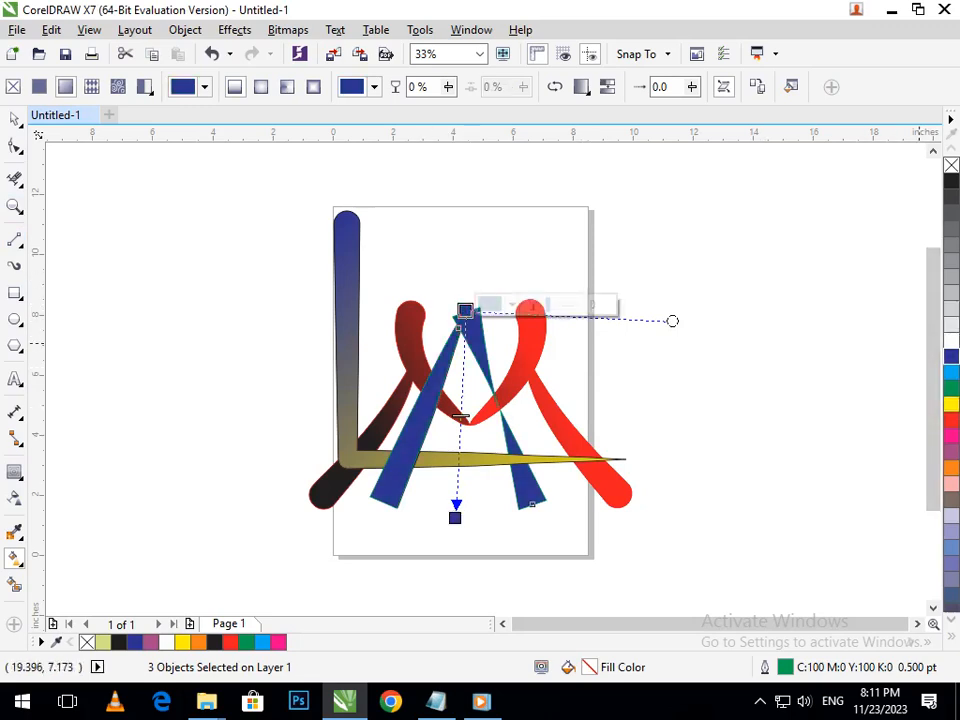
left_click(951, 180)
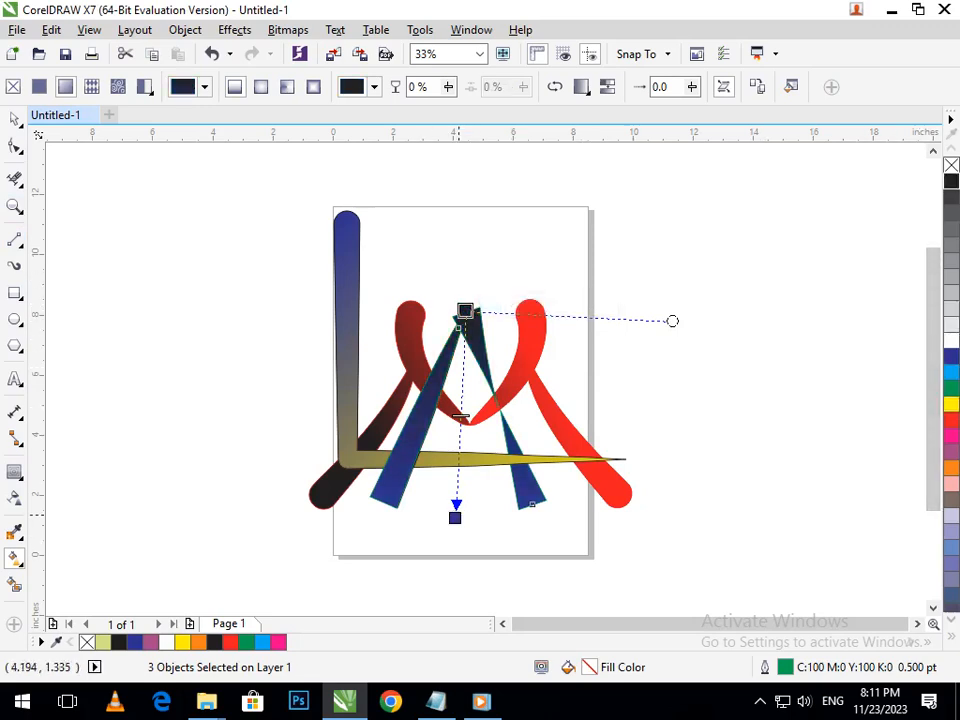
left_click(455, 517)
left_click(951, 467)
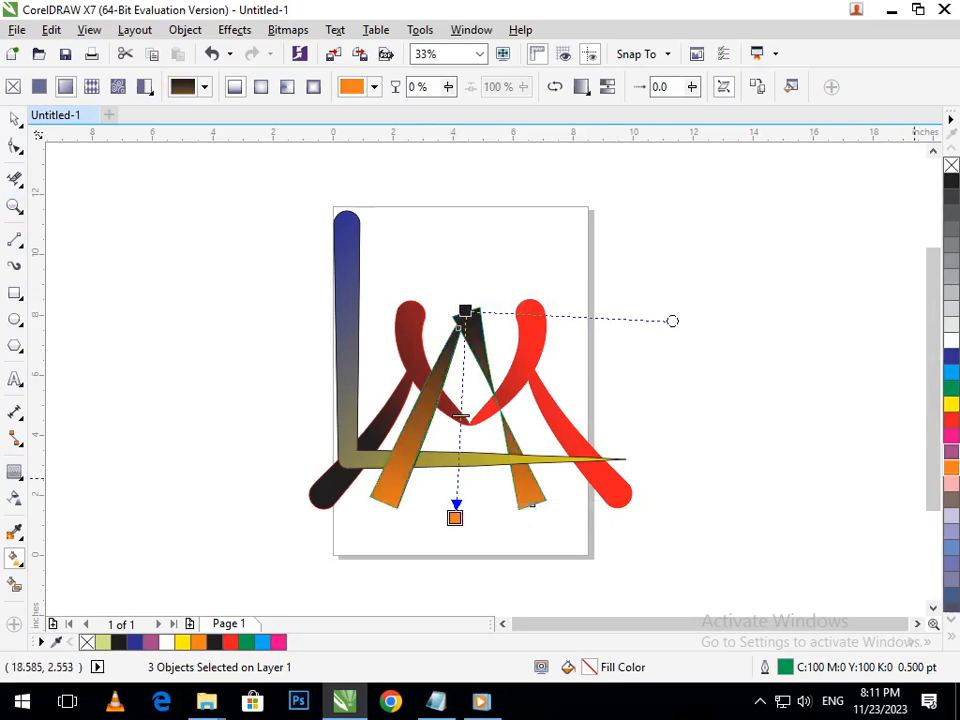
left_click(951, 451)
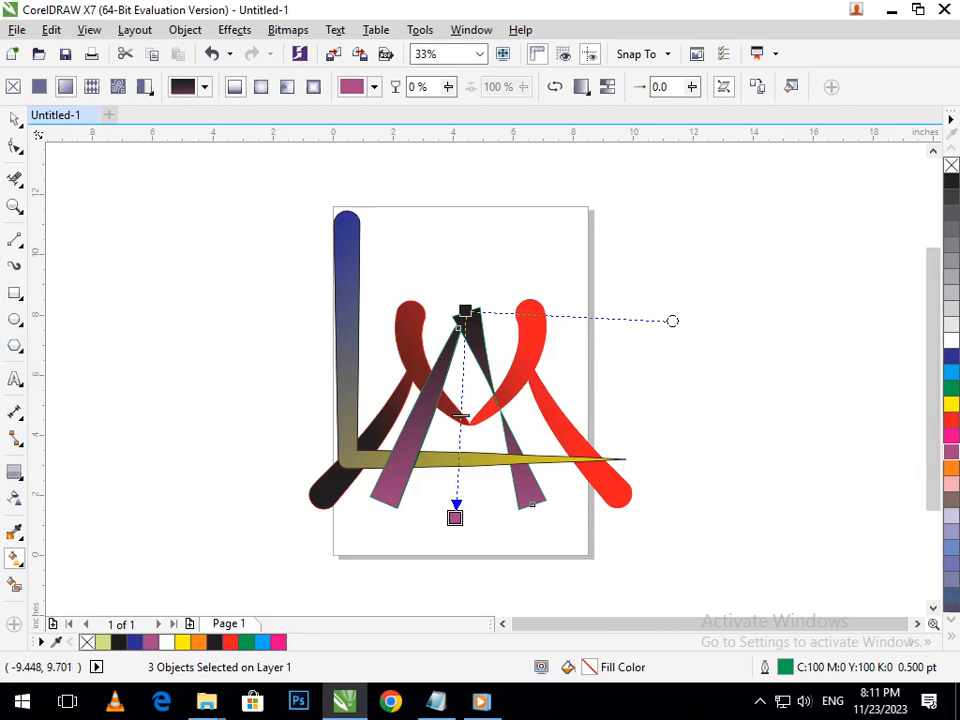
key("space")
key("Escape")
Set the outline width of all the logo's pieces to None
left_click_drag(405, 483, 390, 485)
key("ctrl+z")
left_click_drag(194, 184, 699, 588)
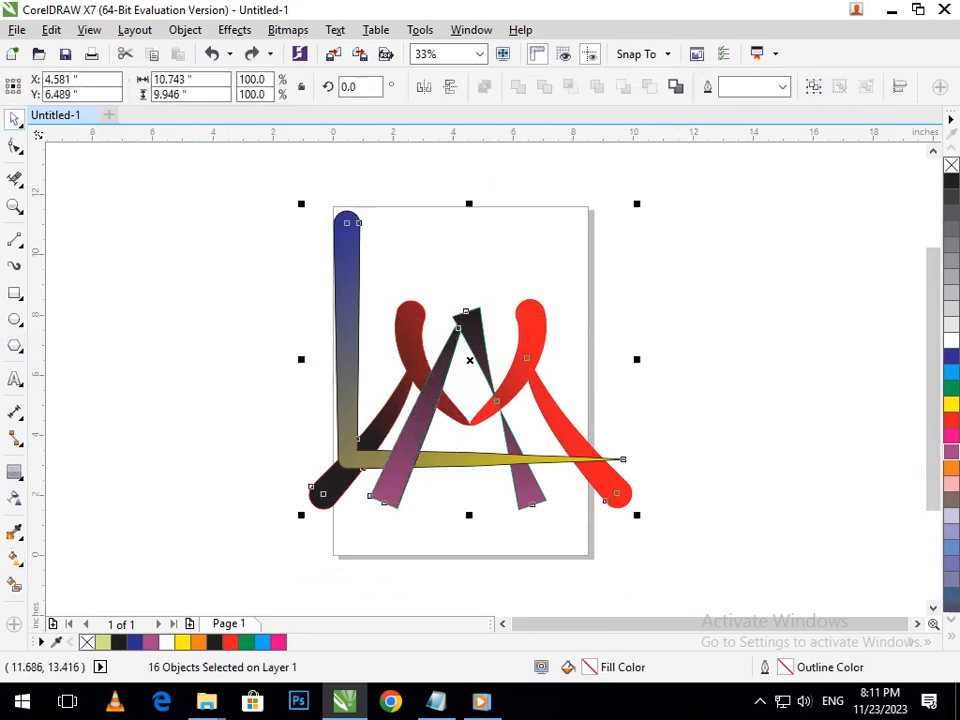
left_click(782, 86)
left_click(740, 164)
key("Escape")
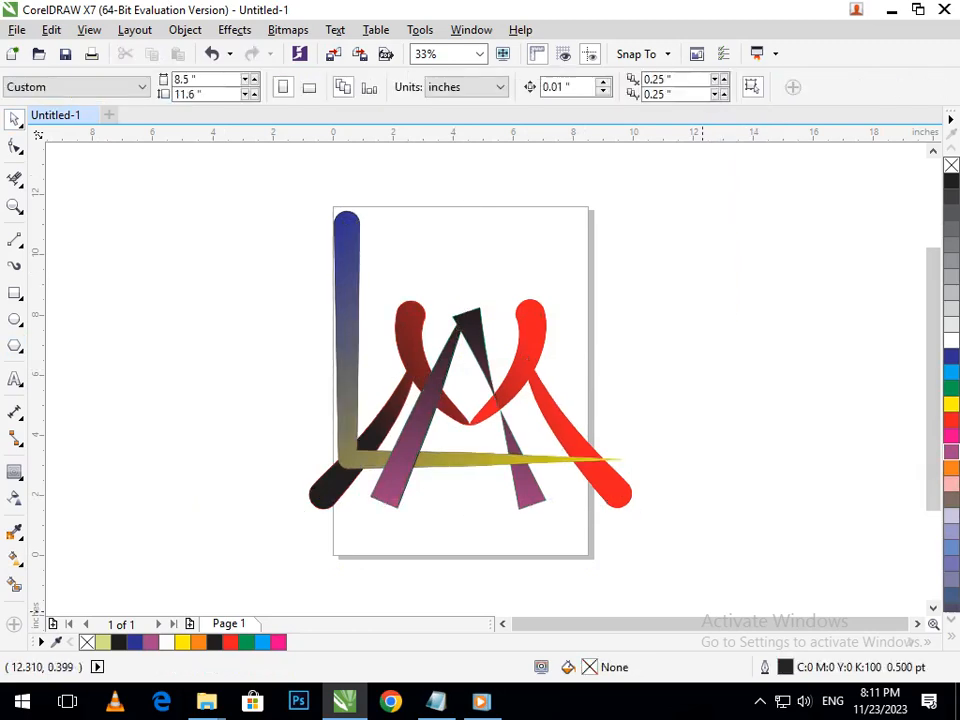
Group all pieces of the logo into one object
scroll(625, 465, "down", 1)
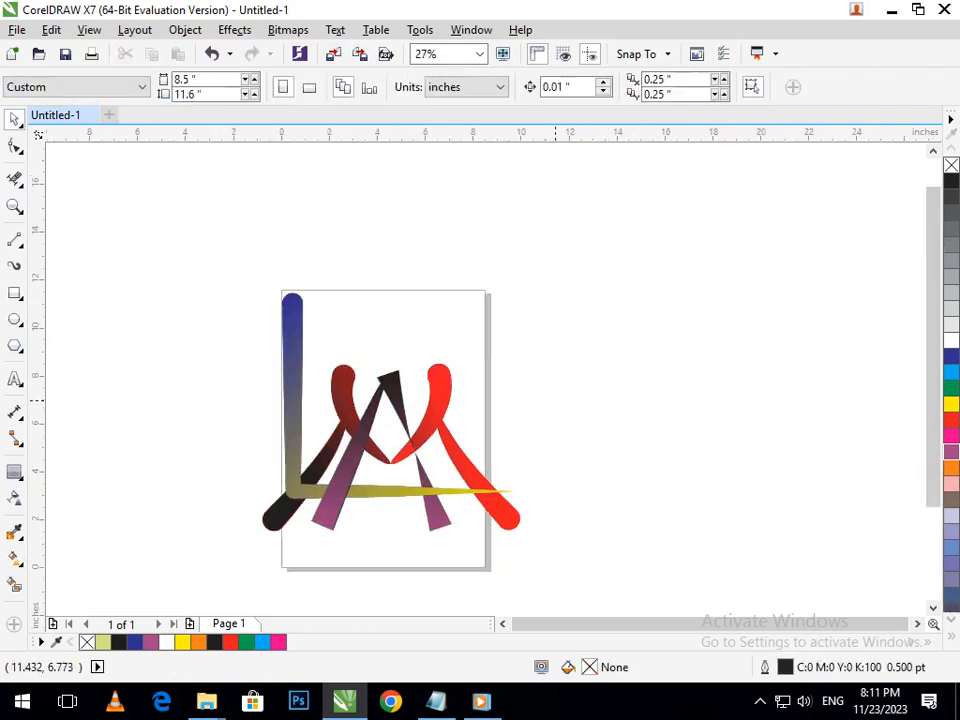
left_click_drag(174, 208, 594, 572)
key("Escape")
scroll(235, 507, "up", 1)
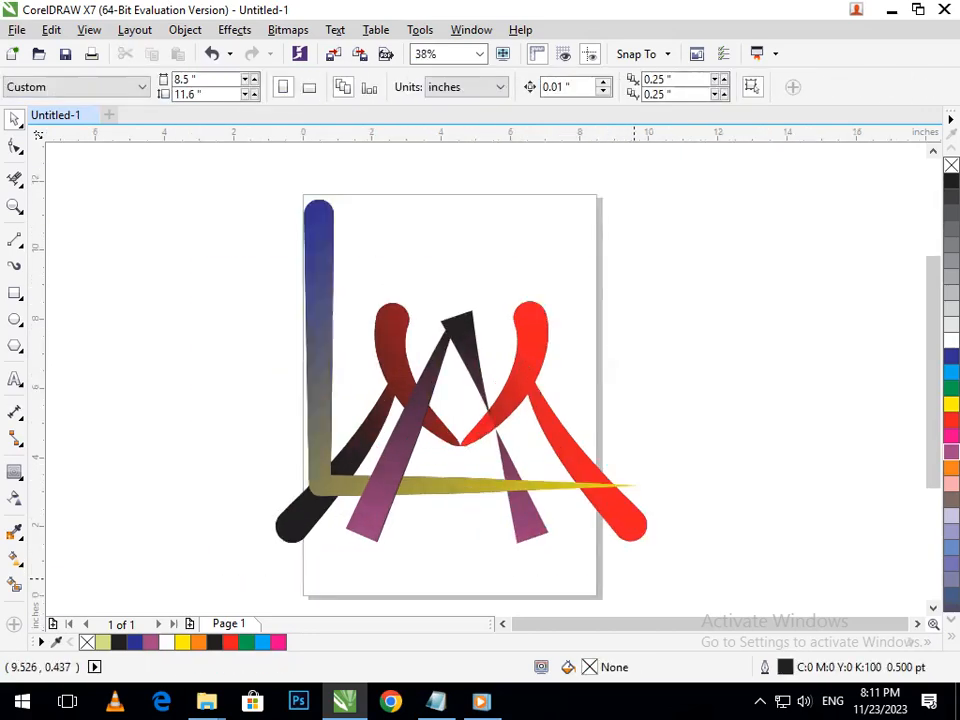
scroll(470, 463, "down", 4)
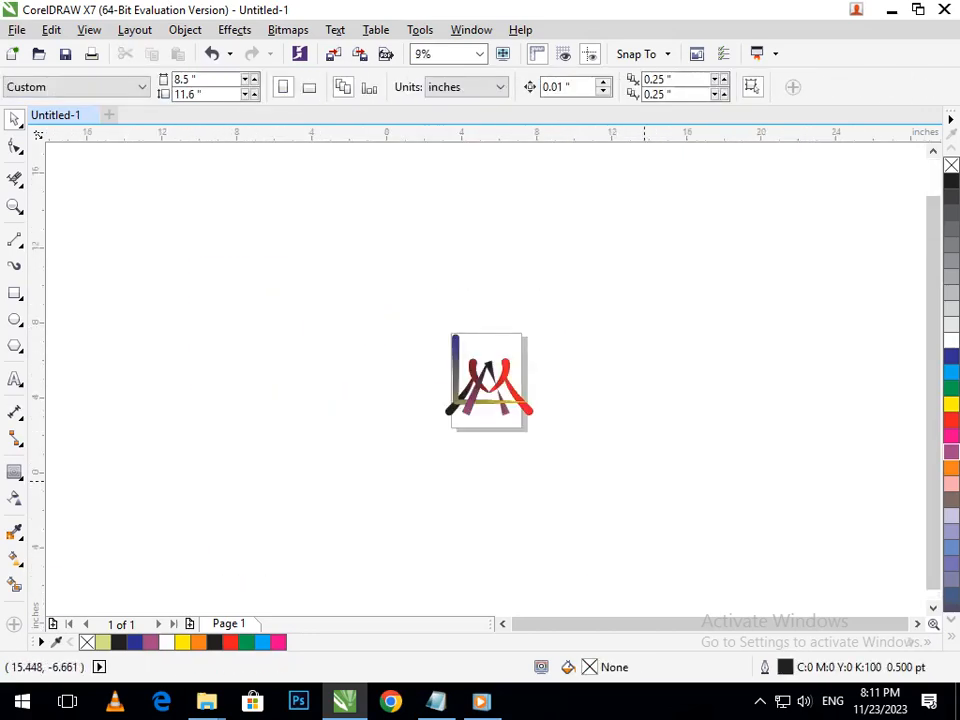
scroll(504, 394, "up", 2)
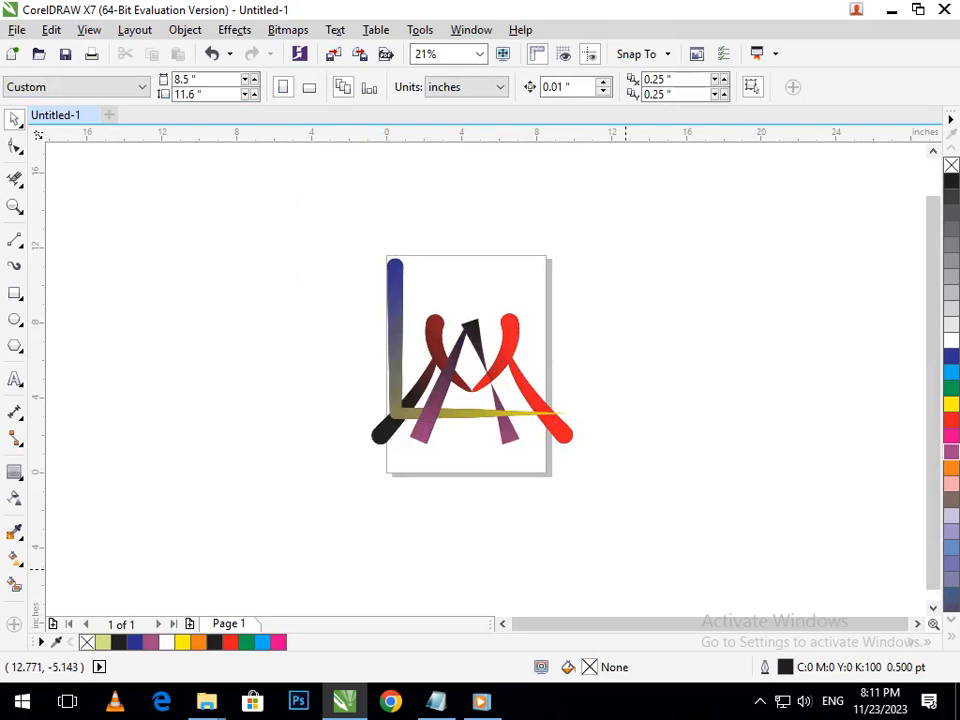
left_click_drag(300, 216, 730, 519)
key("ctrl+g")
Move the grouped logo off the page onto the empty area to its upper left and fit it in the view
left_click_drag(553, 371, 581, 400)
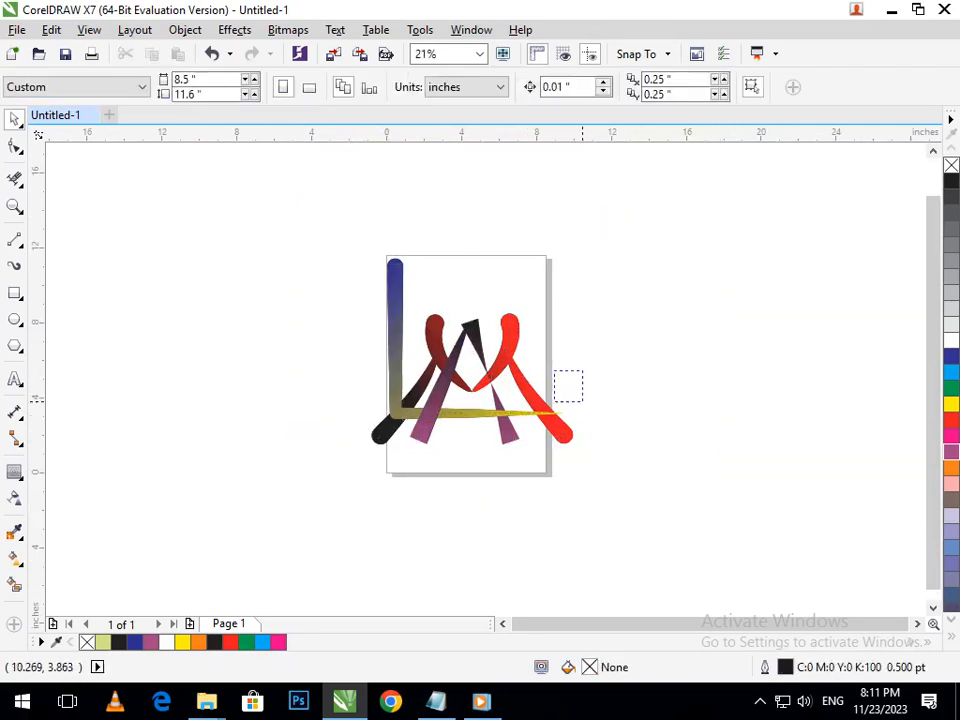
scroll(502, 394, "down", 2)
left_click_drag(475, 391, 139, 305)
left_click(124, 273)
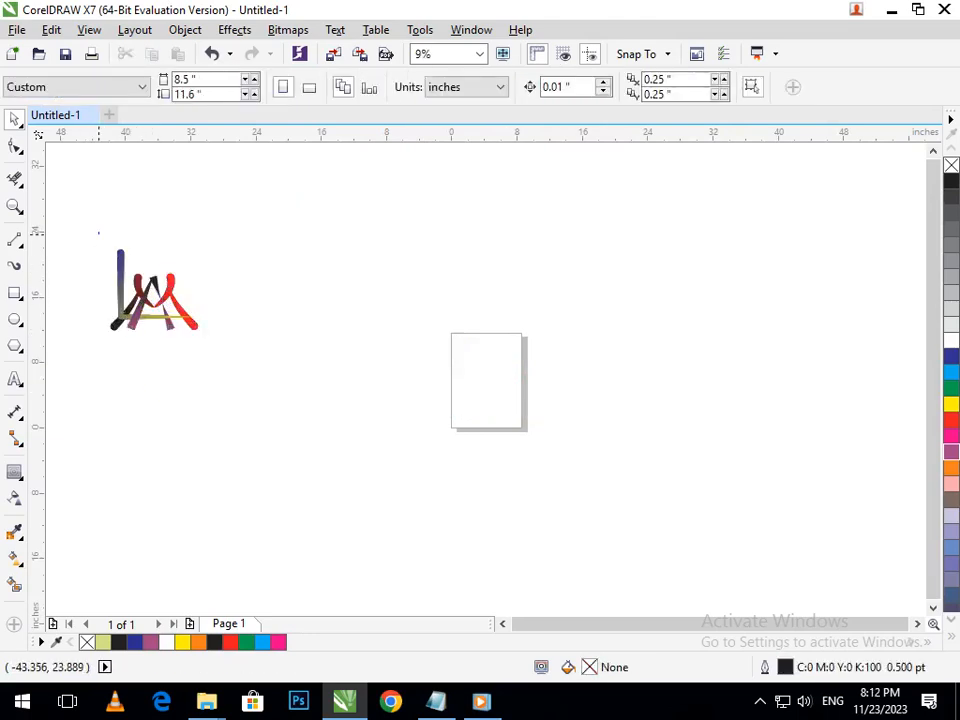
key("F4")
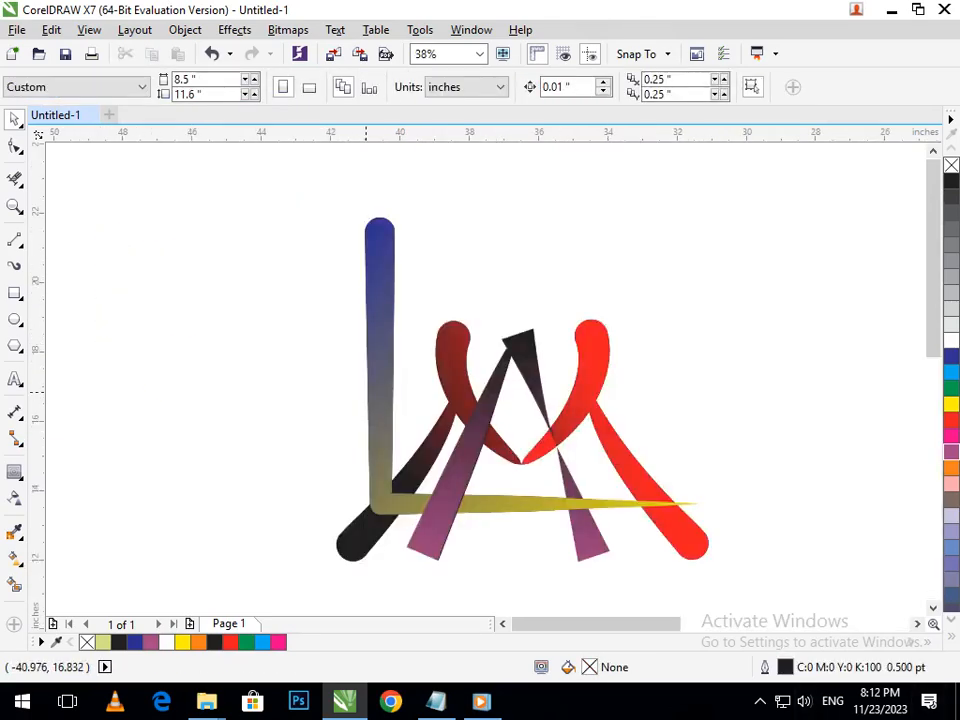
Scale the grouped logo down proportionally to about 77 percent, roughly 8.2 by 7.6 inches
left_click_drag(253, 180, 760, 605)
left_click(570, 583)
left_click_drag(287, 172, 771, 583)
left_click_drag(330, 546, 379, 519)
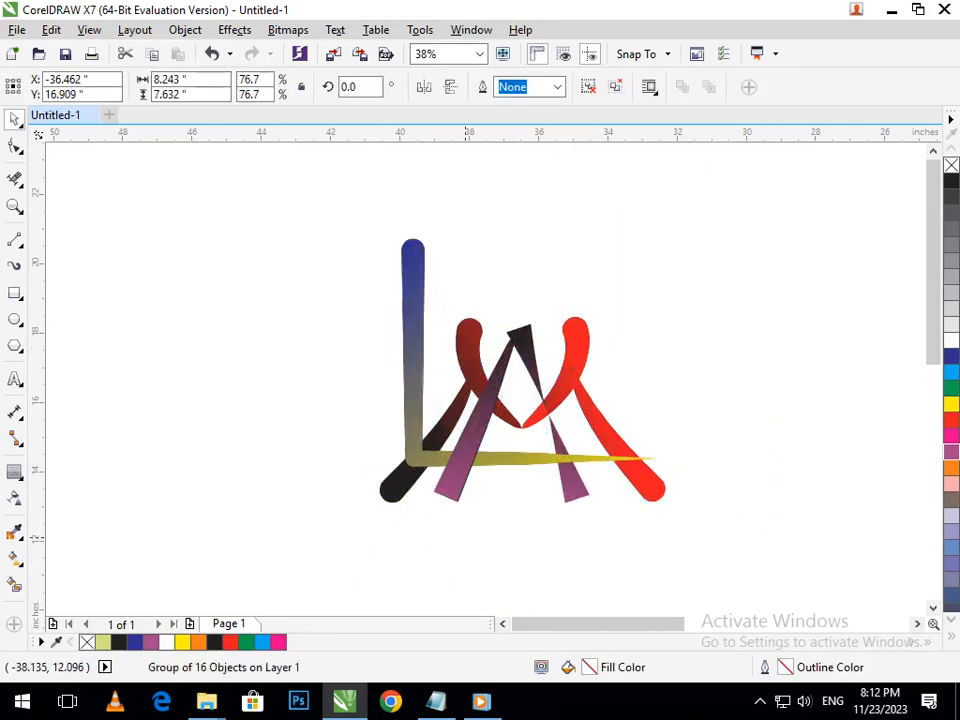
left_click(460, 587)
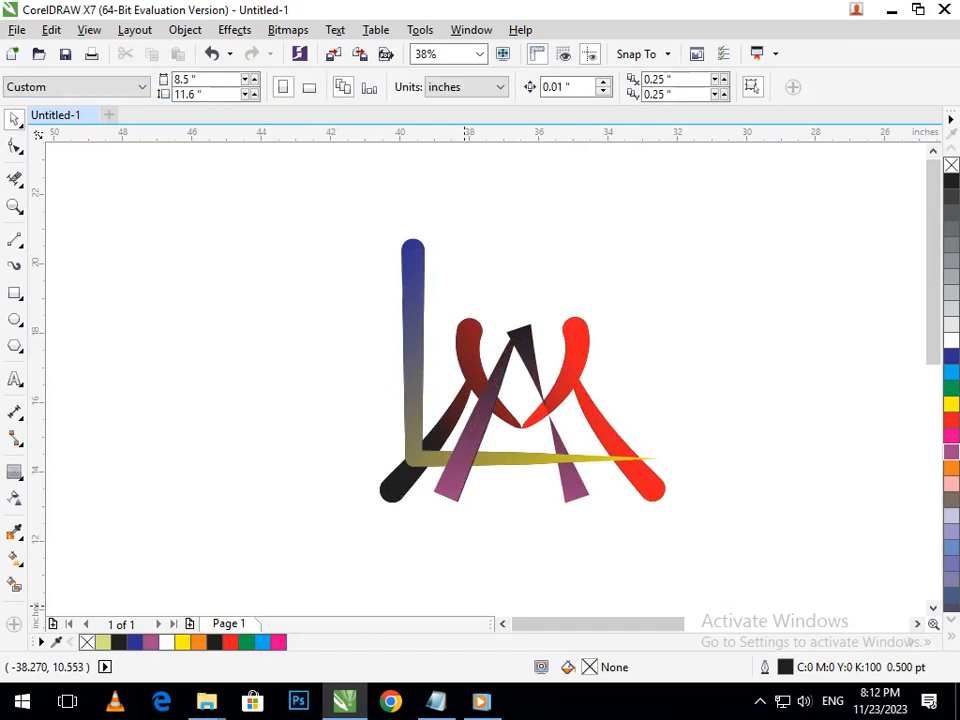